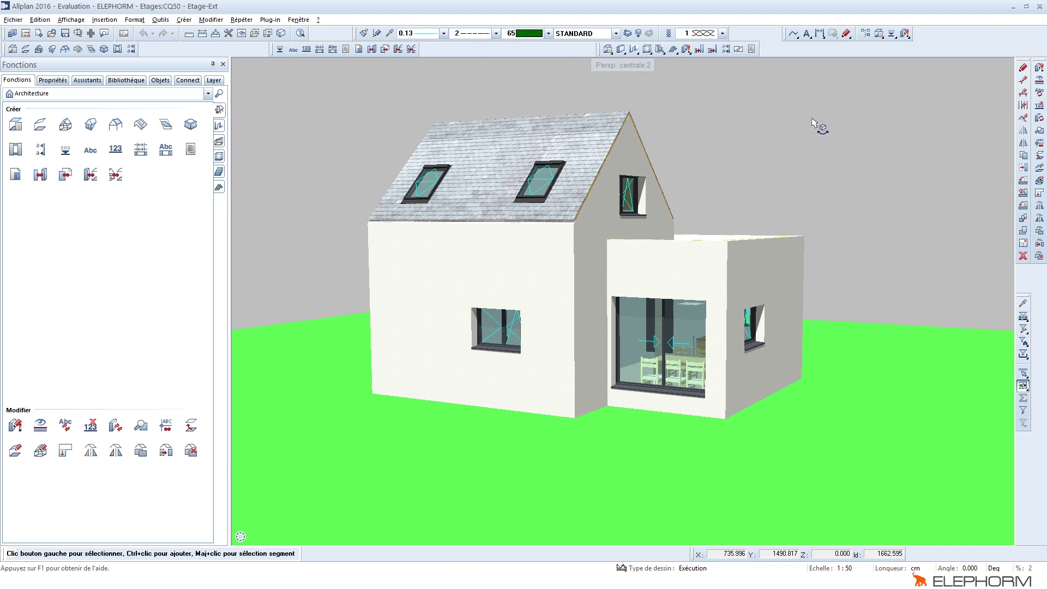
Restore the multi-viewport layout and make drawing file 11 RDC-Ext the active one in the building structure.
double_click(624, 66)
scroll(481, 143, "up", 2)
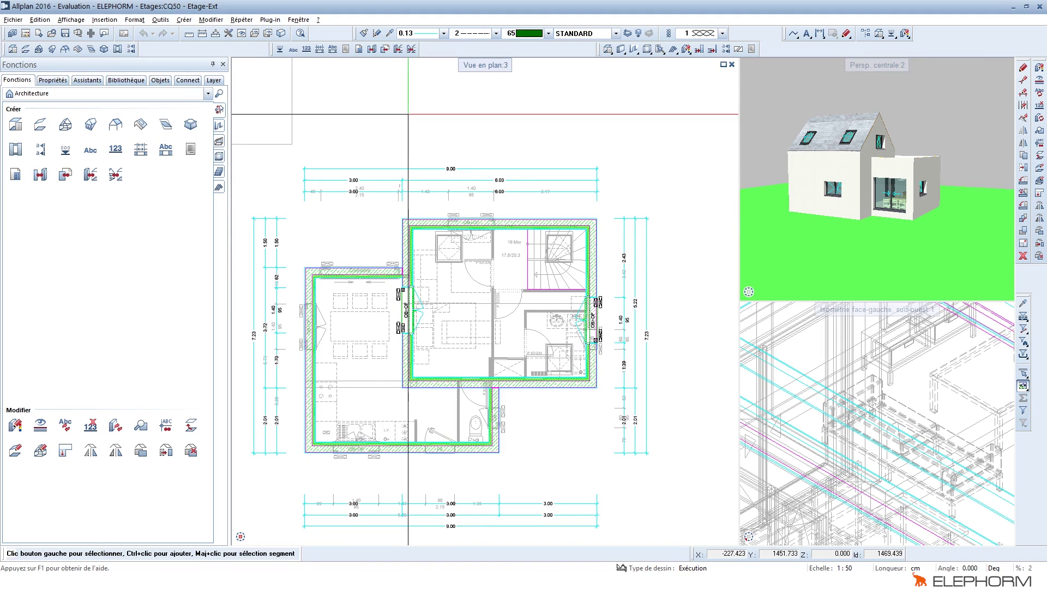
left_click(25, 34)
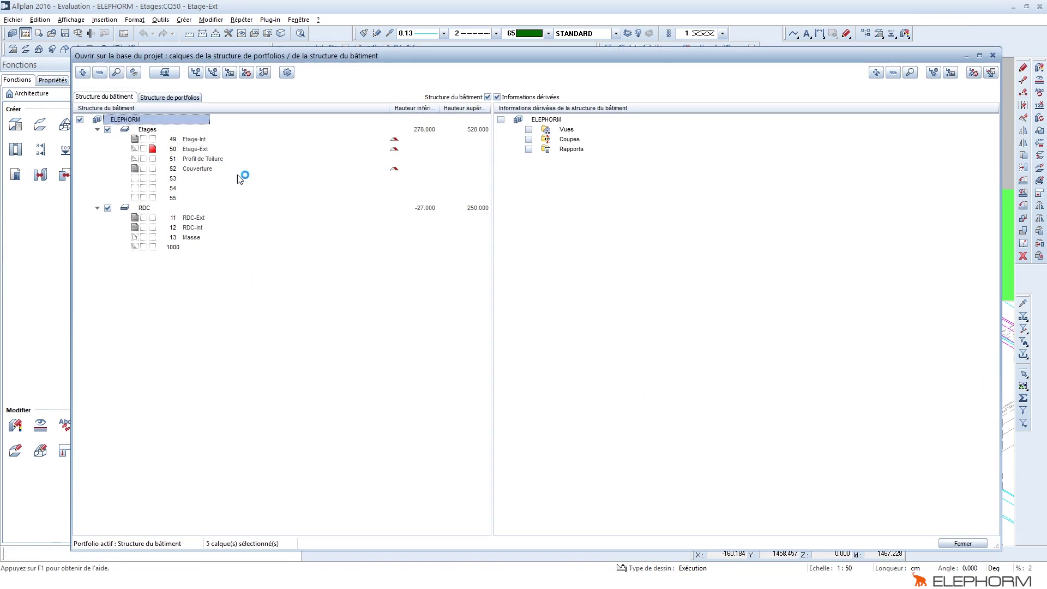
left_click(152, 217)
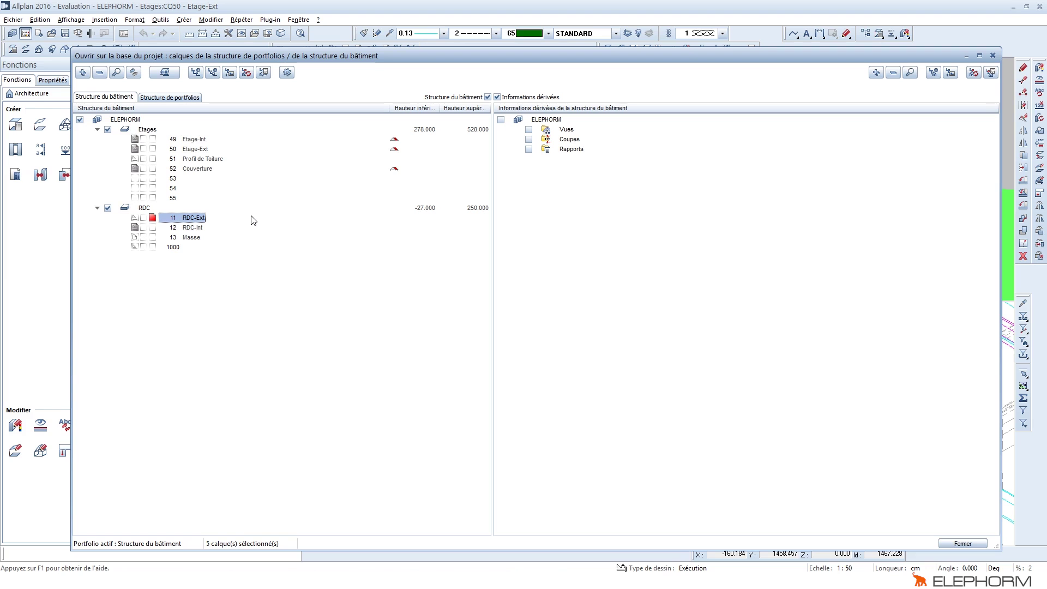
left_click(973, 545)
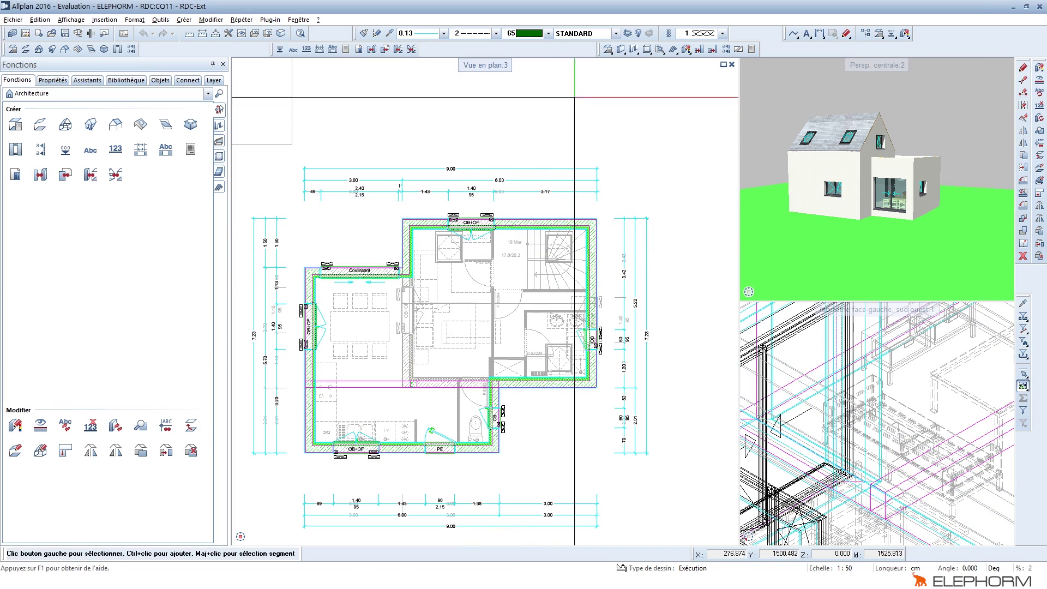
Make room beside the architecture toolbar and add the Tracé de coupe command to it from the Créer command set.
left_click_drag(600, 53, 518, 53)
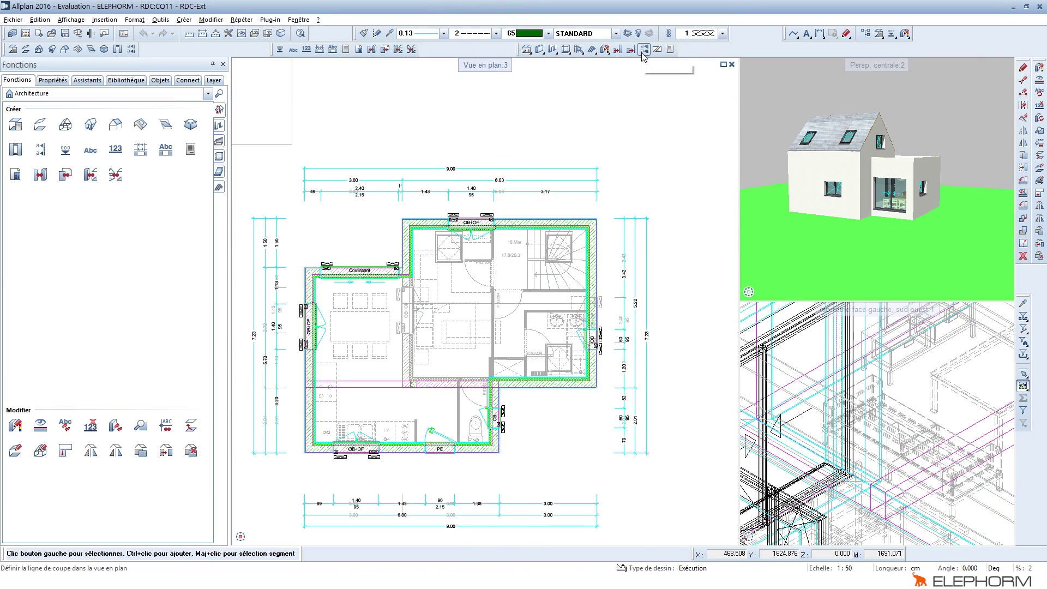
left_click(185, 21)
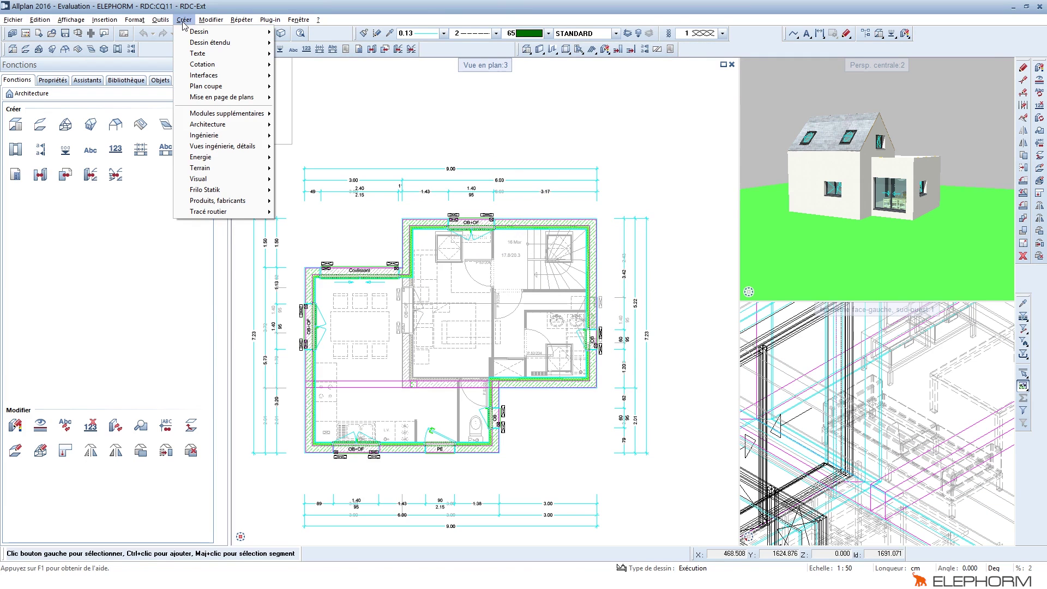
mouse_move(207, 125)
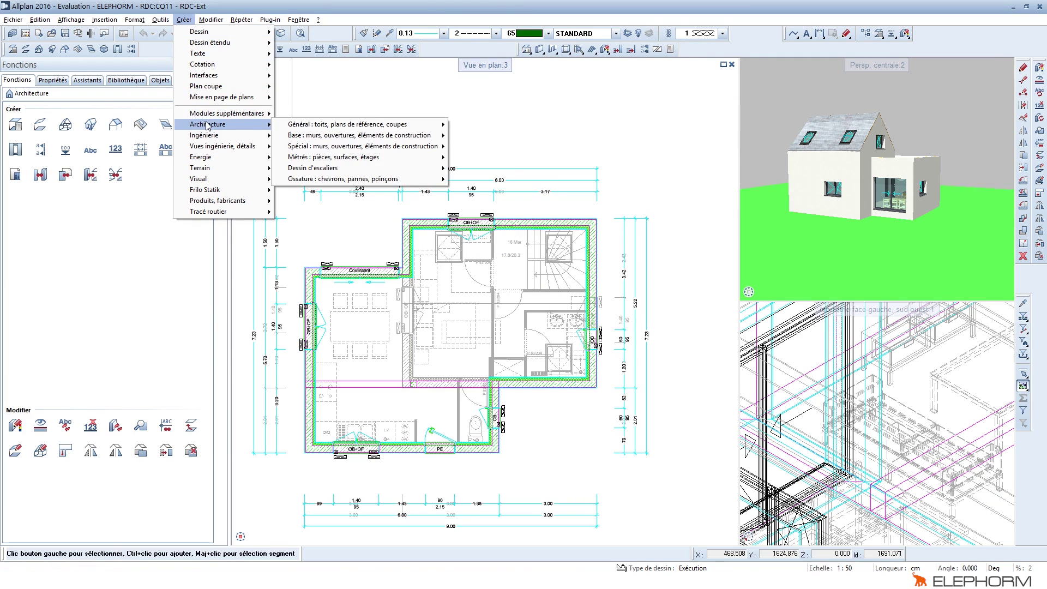
mouse_move(318, 128)
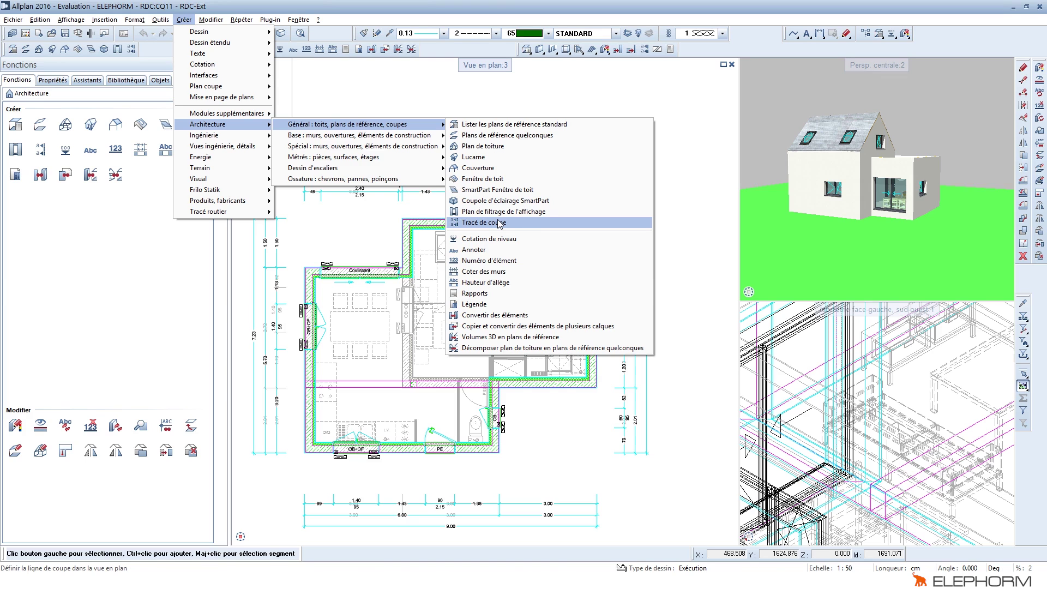
mouse_move(161, 20)
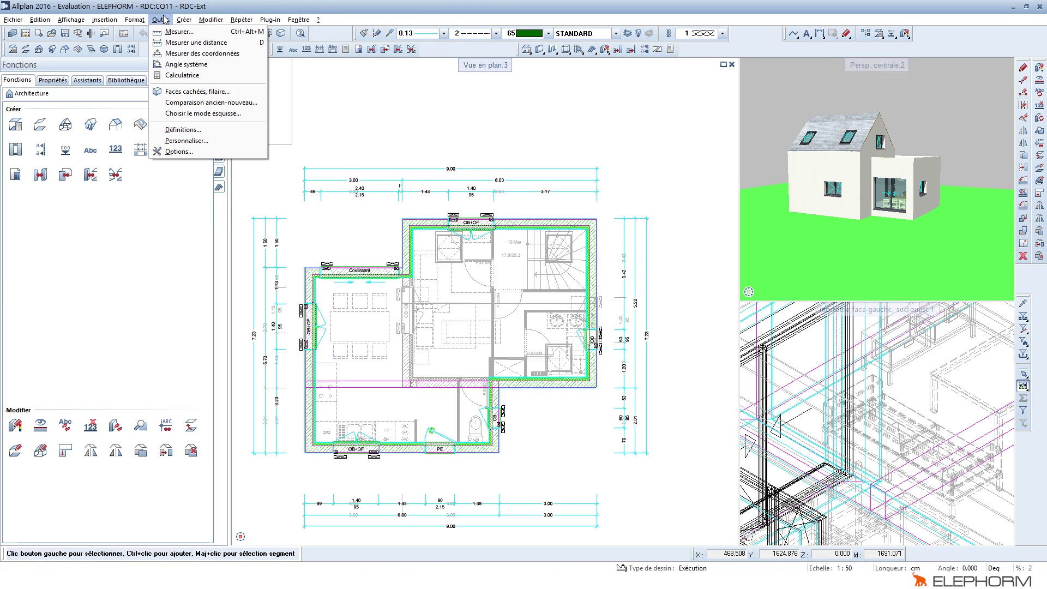
left_click(178, 141)
left_click(437, 167)
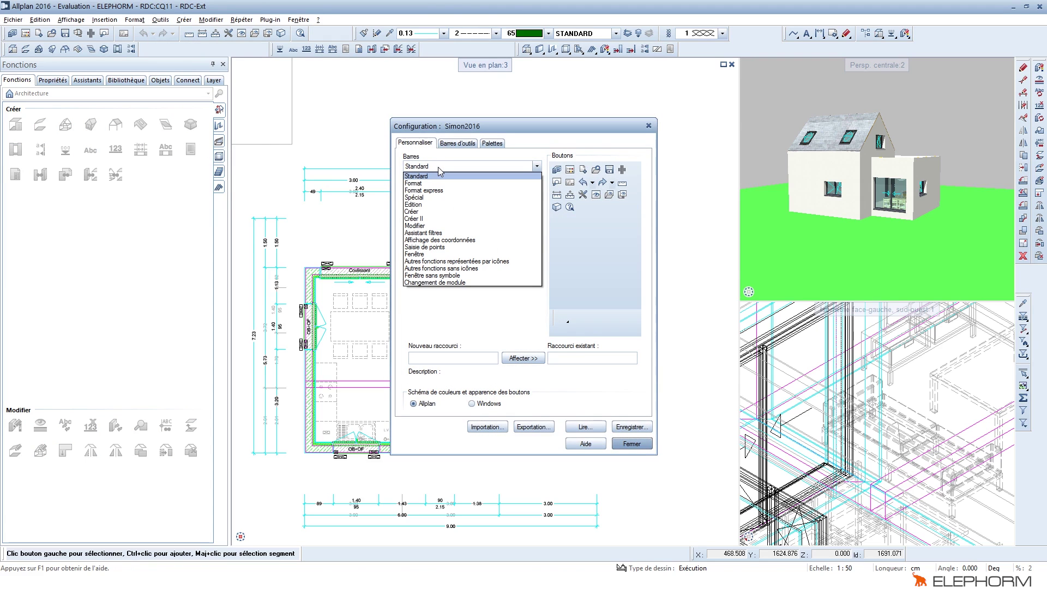
left_click(430, 213)
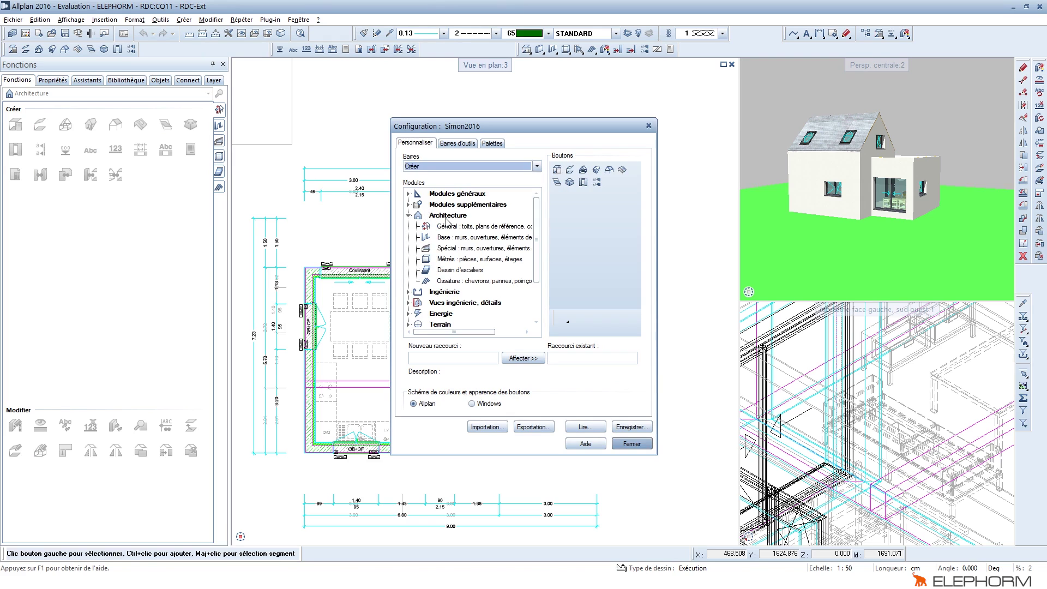
left_click_drag(598, 183, 658, 50)
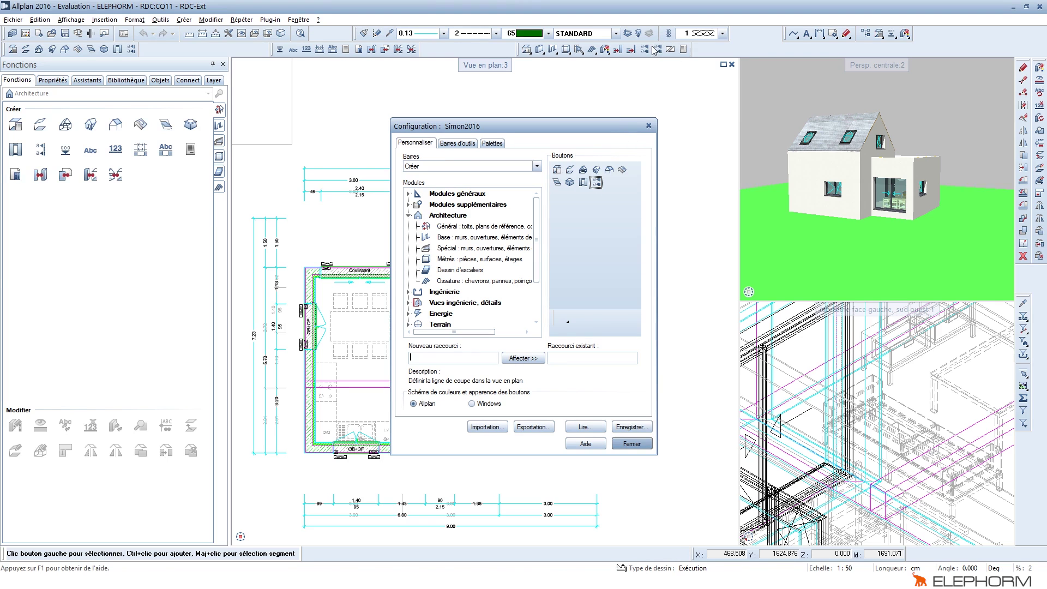
left_click(649, 126)
Start a section line and name the section A in its properties.
middle_click_drag(659, 75, 668, 93)
left_click(659, 49)
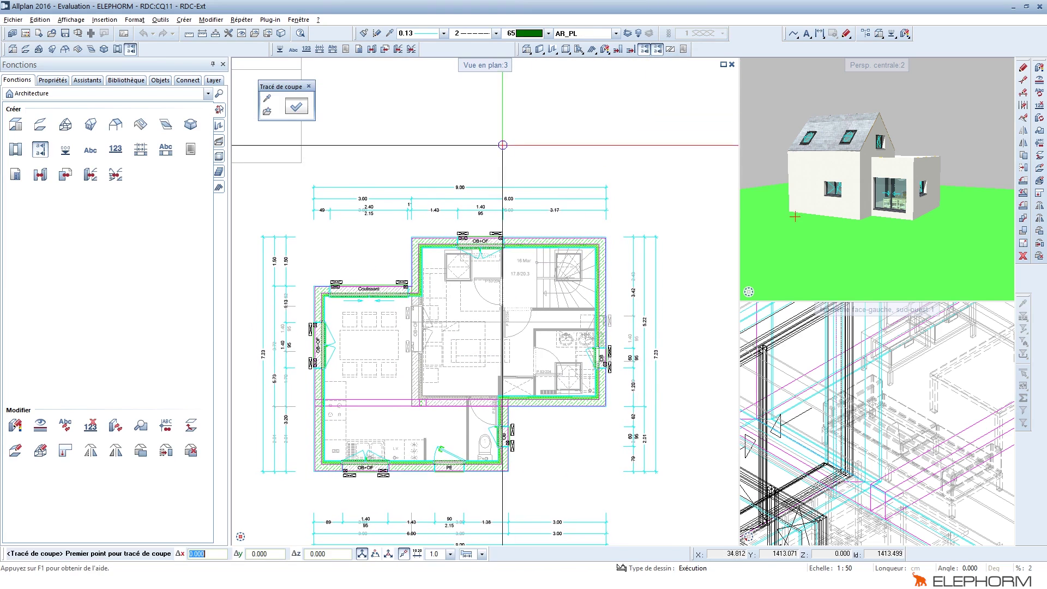
left_click(303, 113)
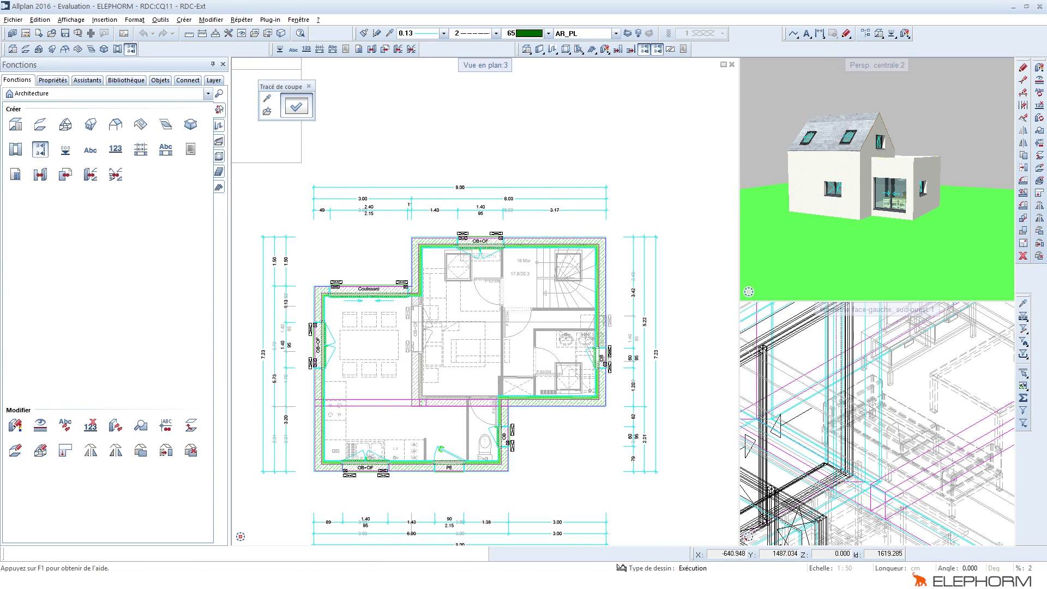
left_click_drag(320, 35, 395, 46)
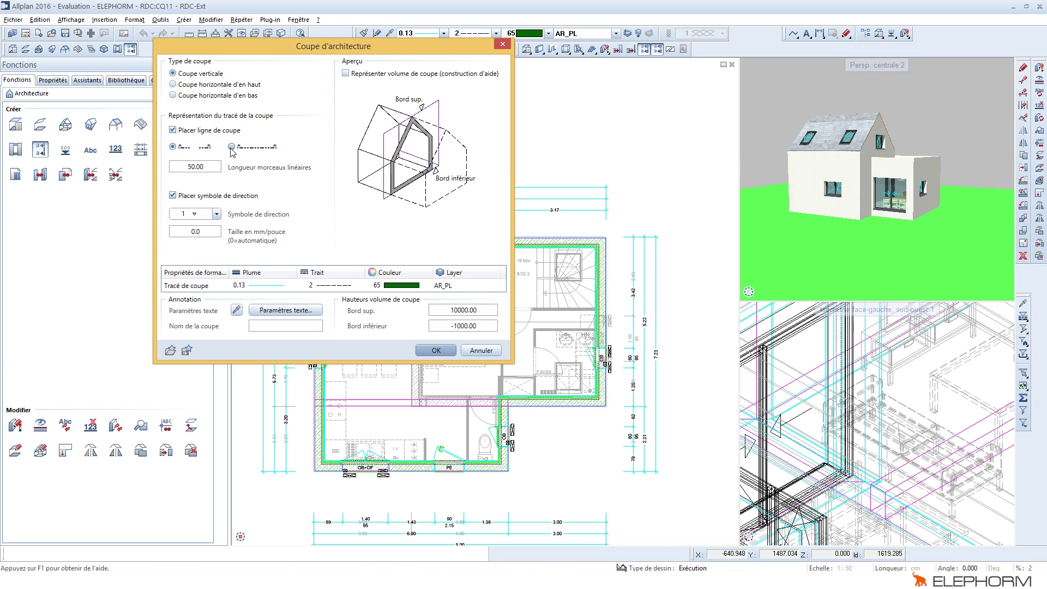
left_click(201, 166)
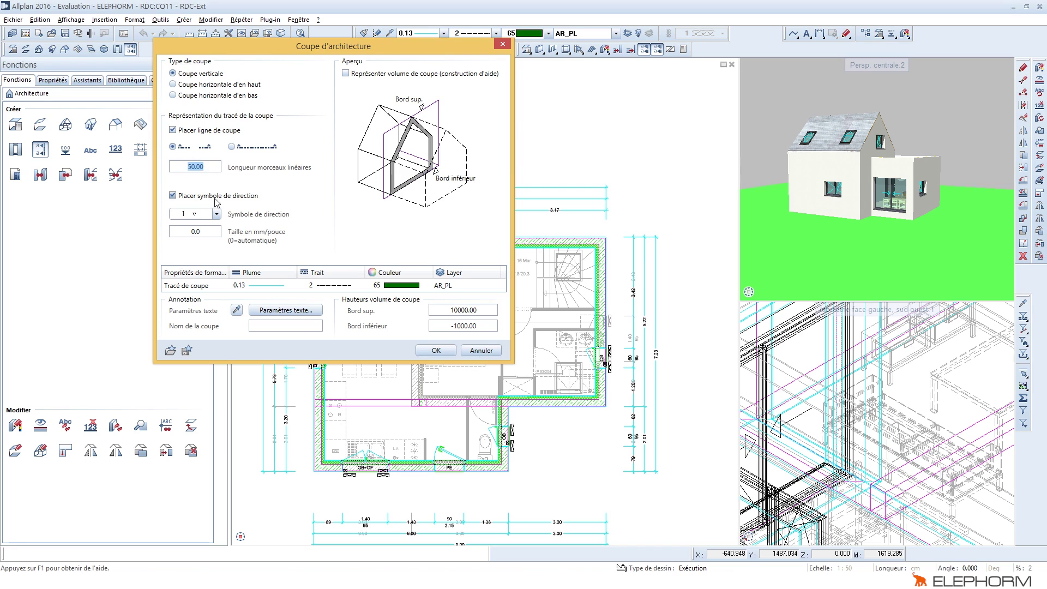
left_click(371, 80)
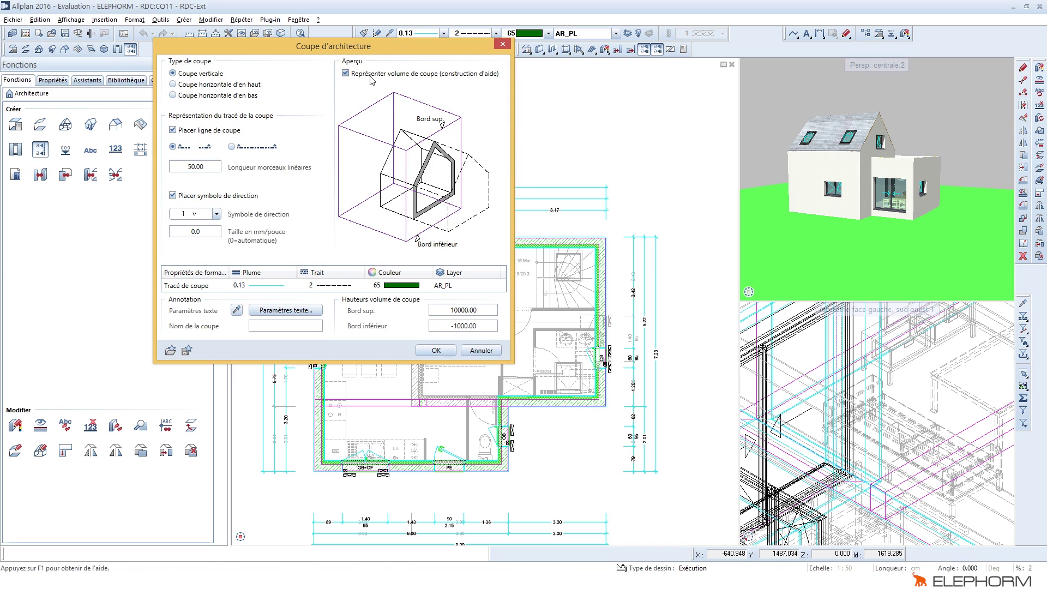
left_click(372, 80)
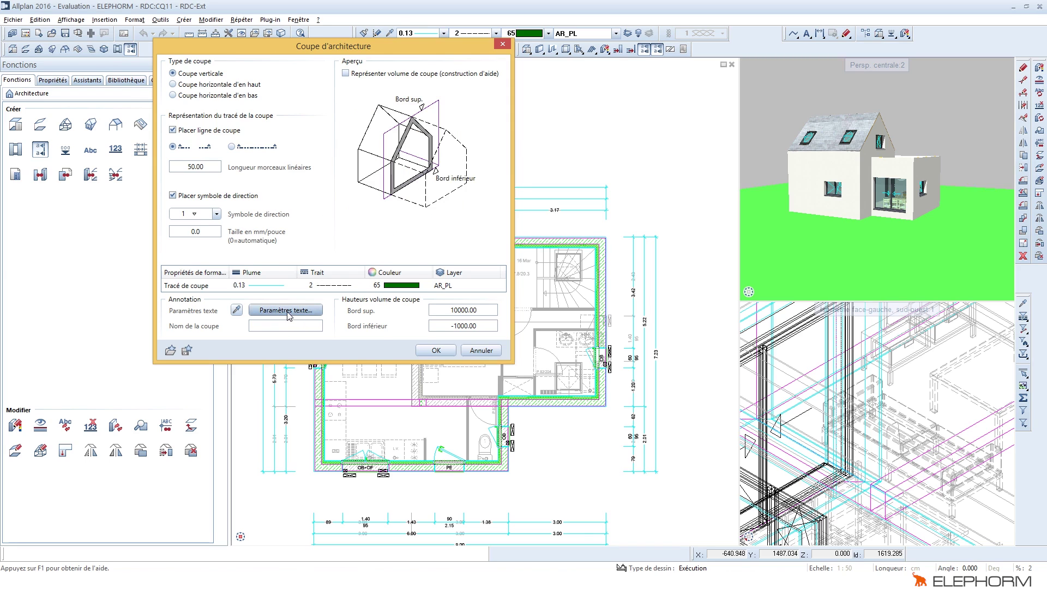
left_click(275, 324)
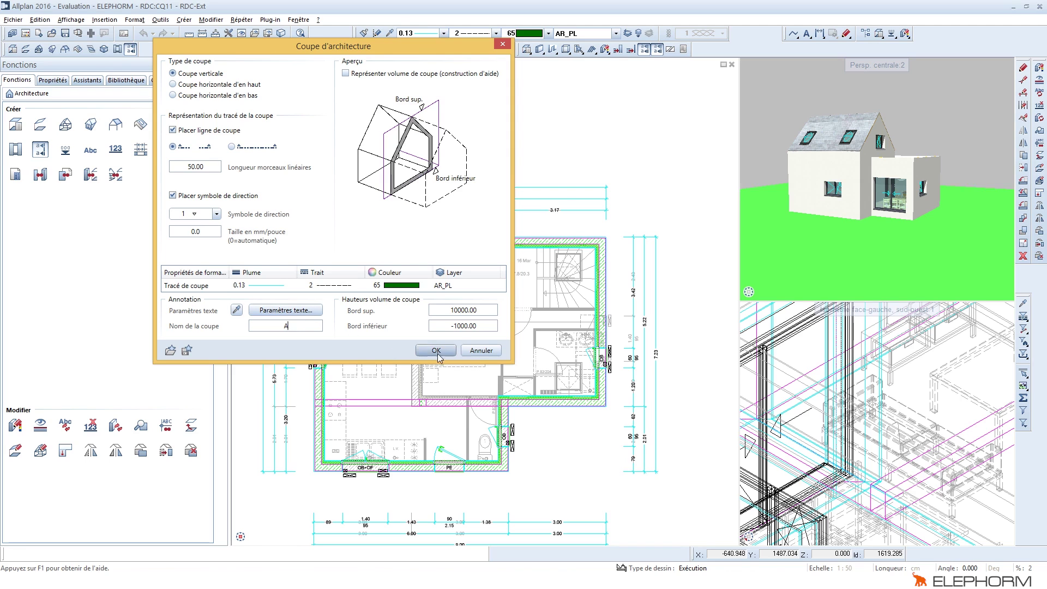
Assign the section line to the COUPES layer from the 2D - Coupes - Façades group and accept the section properties.
left_click(442, 289)
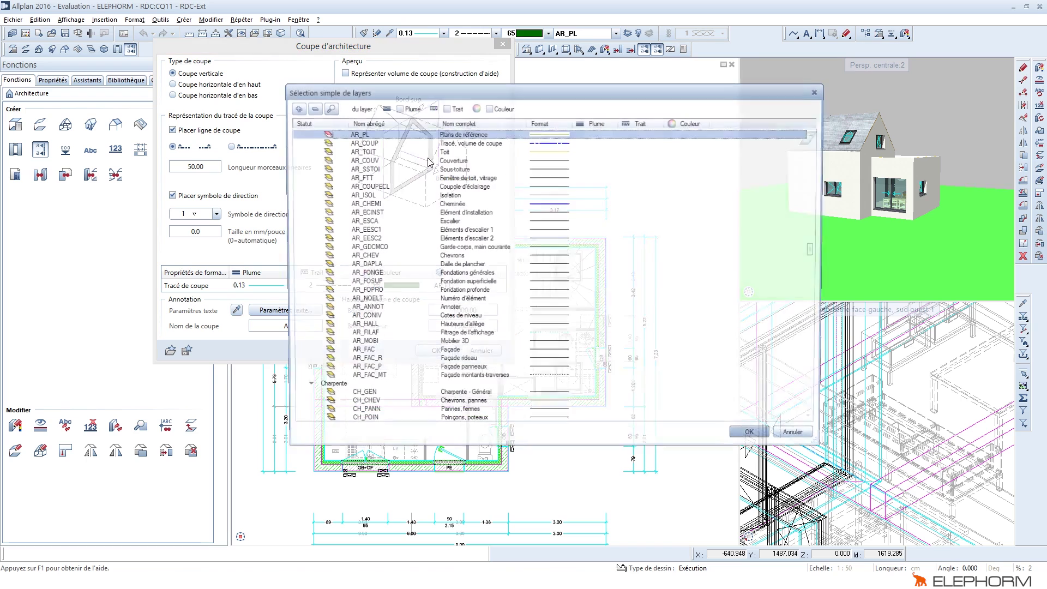
left_click(316, 109)
double_click(334, 143)
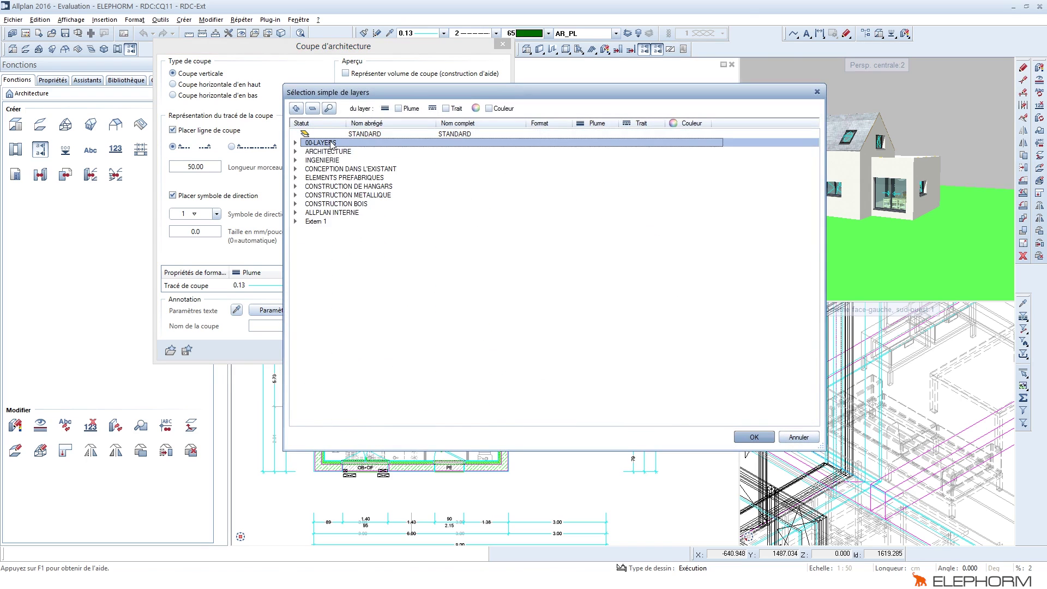
double_click(347, 178)
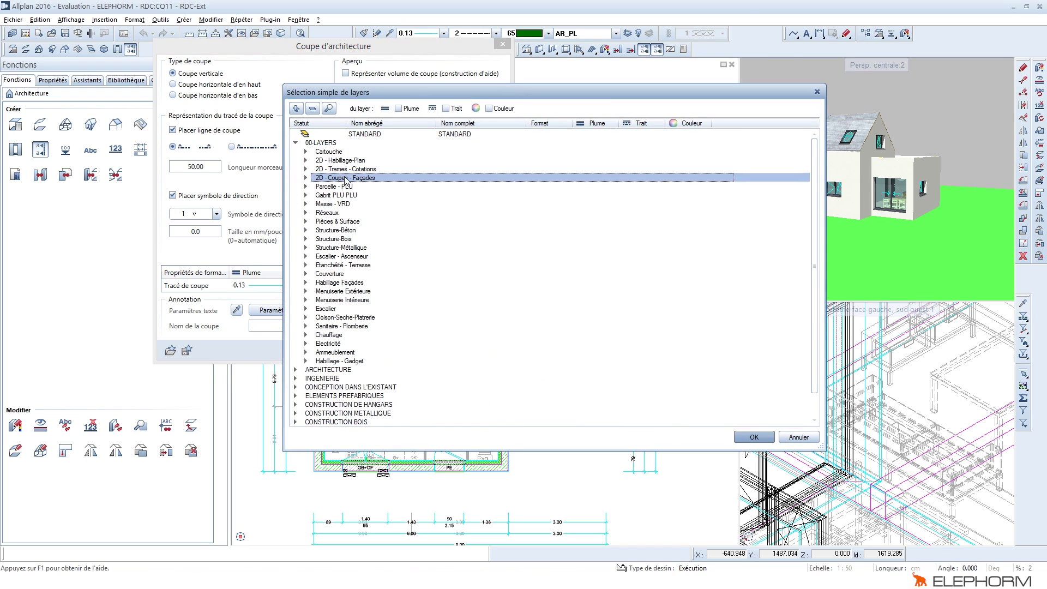
double_click(360, 187)
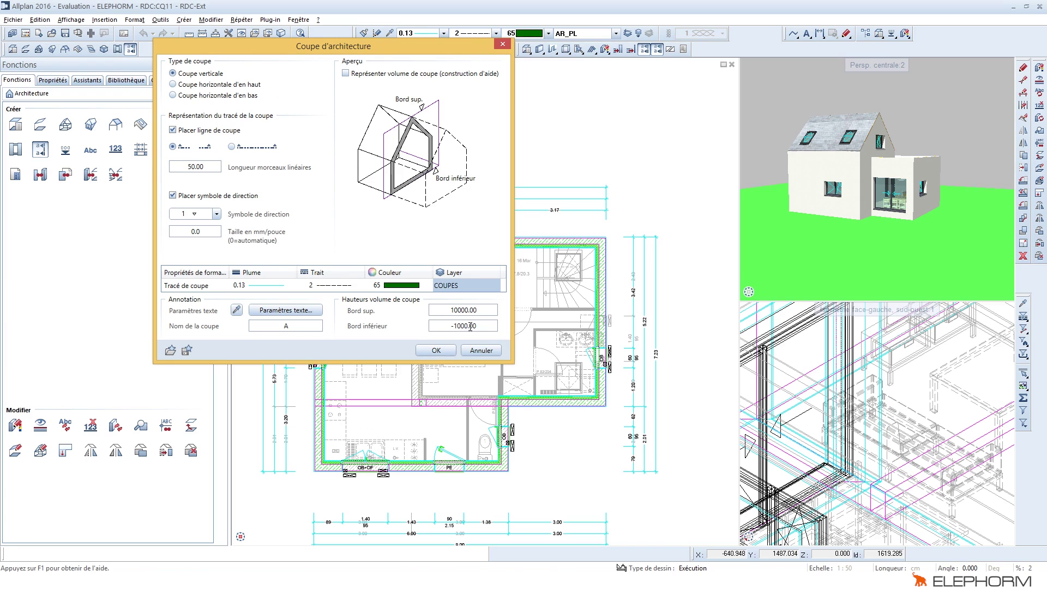
left_click(438, 350)
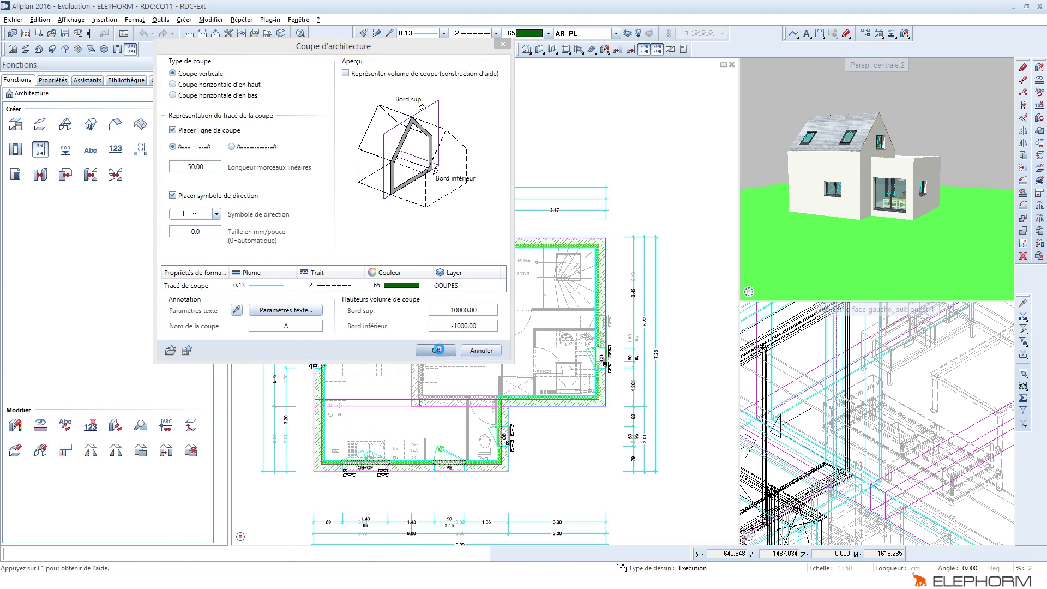
Draw section line A vertically through the plan between the bedroom and staircase, looking left with a depth covering the whole house.
middle_click_drag(478, 140, 476, 87)
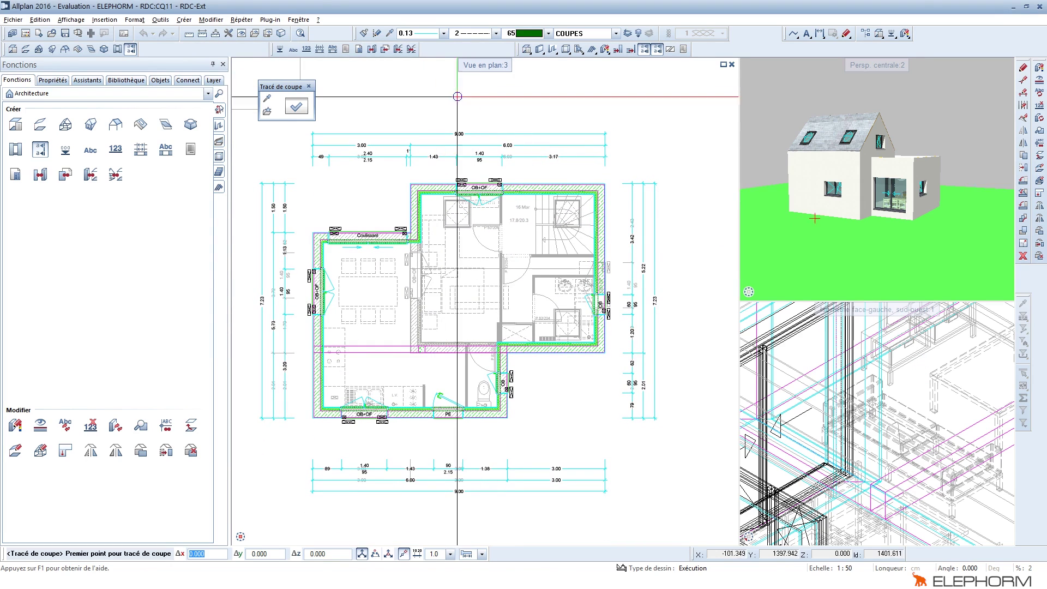
left_click(516, 105)
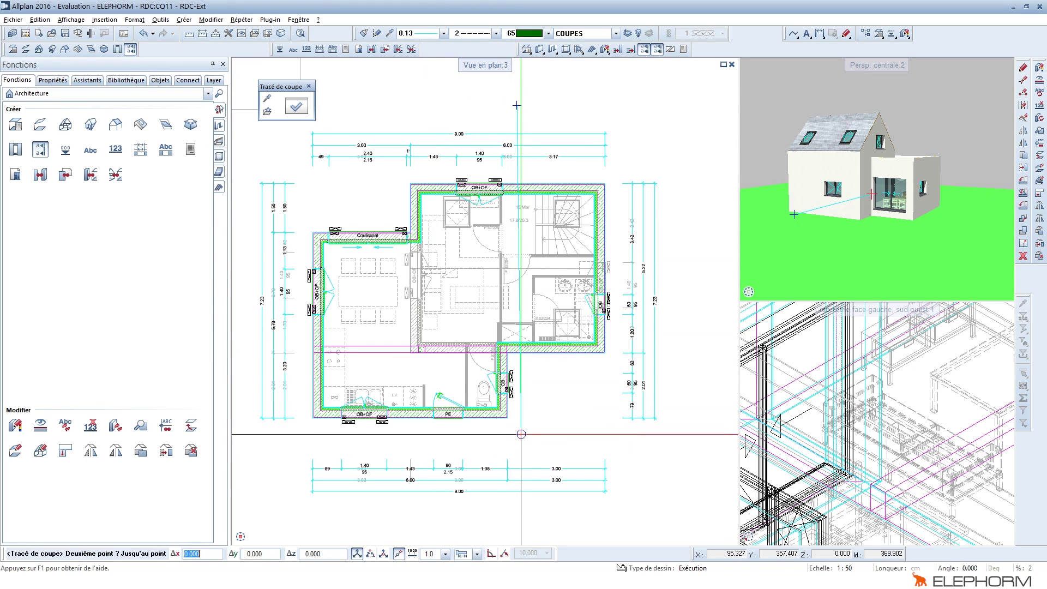
left_click(517, 438)
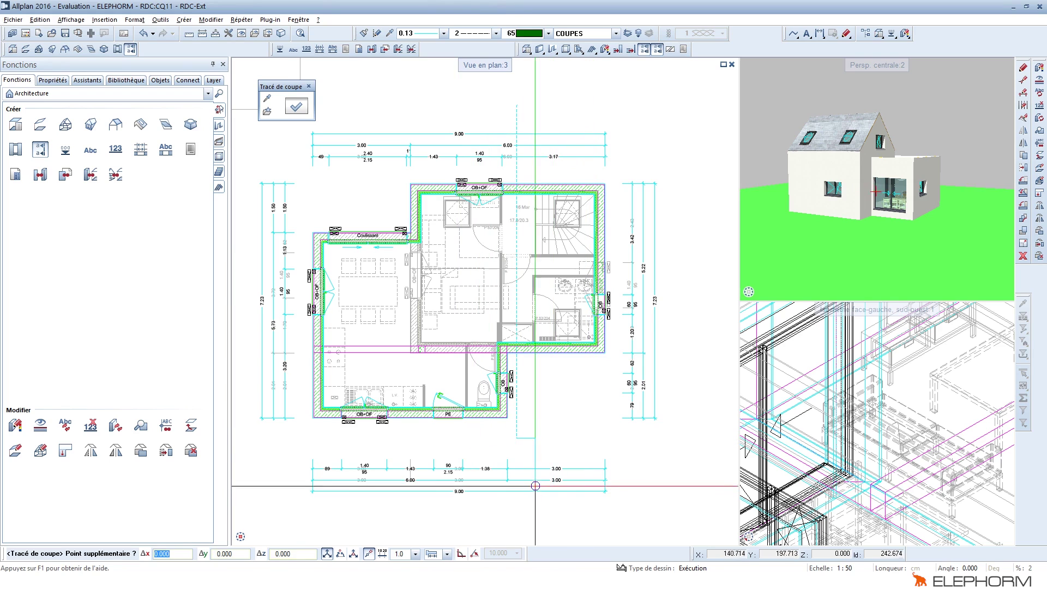
key("Escape")
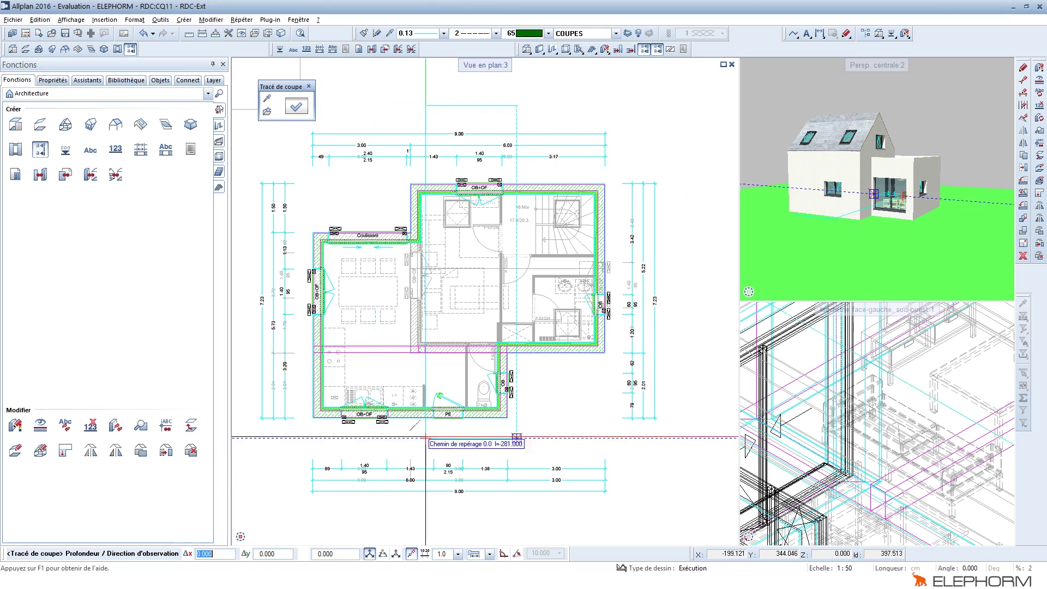
middle_click_drag(373, 409, 438, 392)
left_click(282, 421)
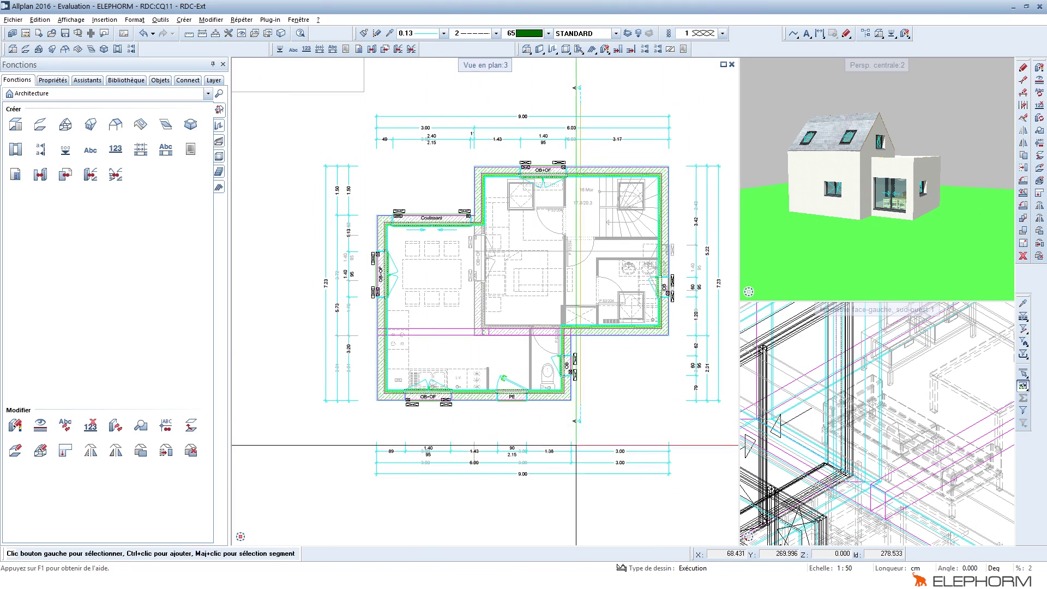
Display section A in the central perspective view using its section representation setting.
scroll(577, 437, "up", 4)
scroll(600, 381, "down", 4)
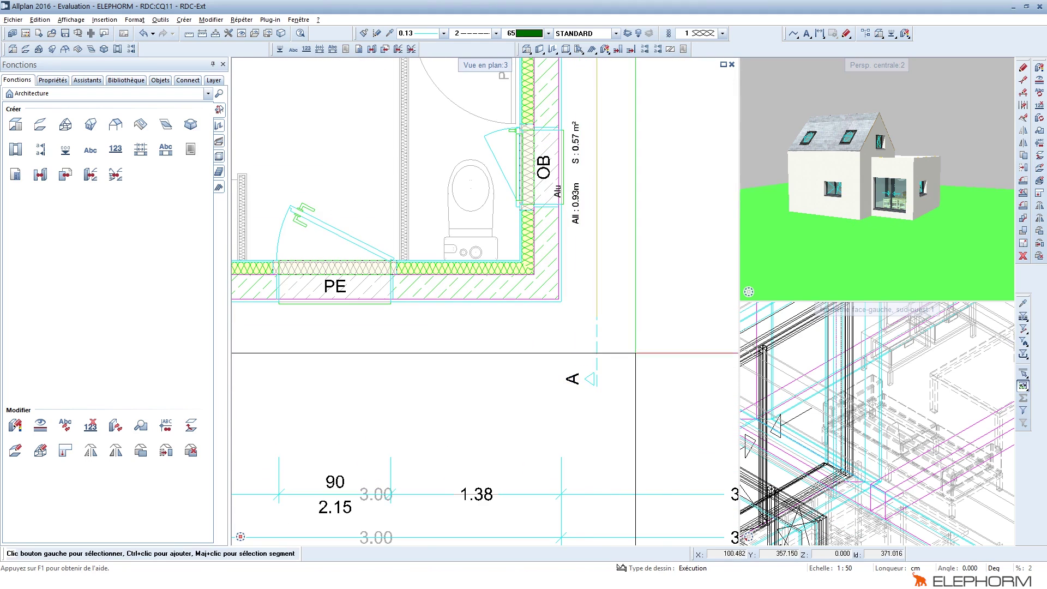
scroll(603, 376, "down", 2)
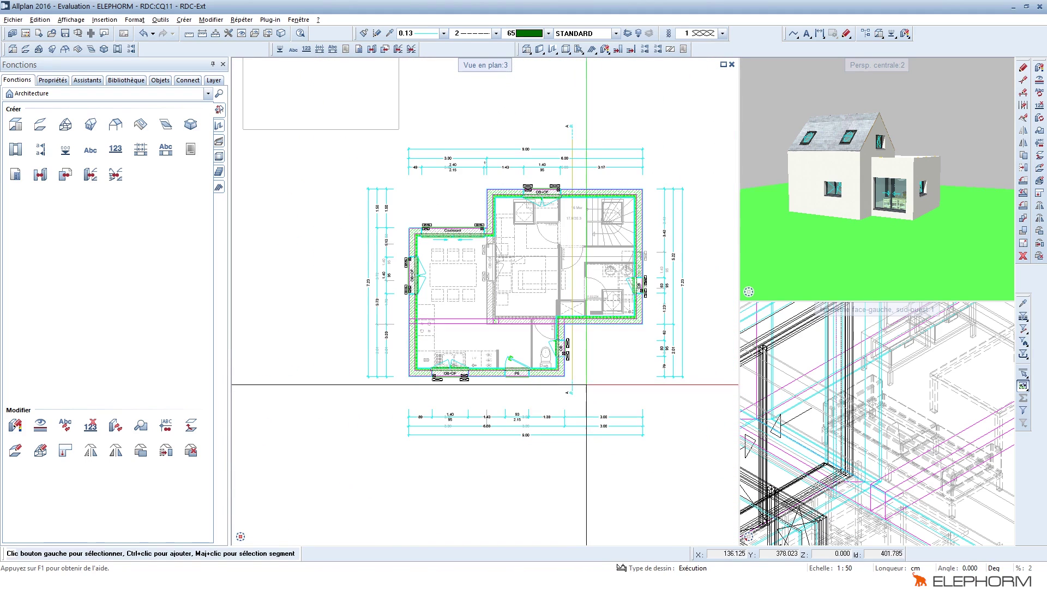
mouse_move(796, 288)
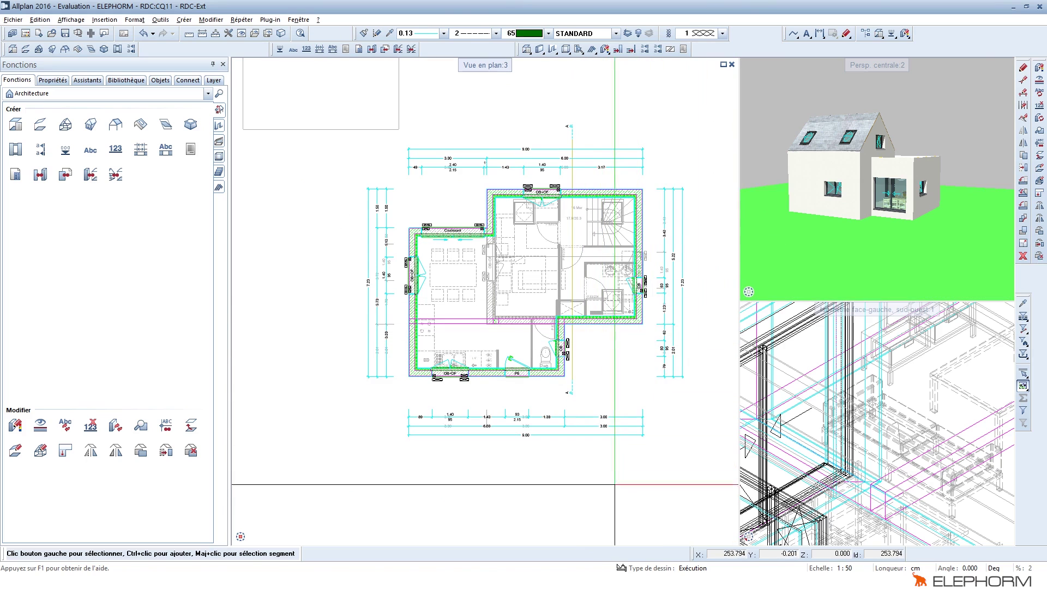
middle_click_drag(848, 453, 835, 387)
scroll(837, 388, "down", 3)
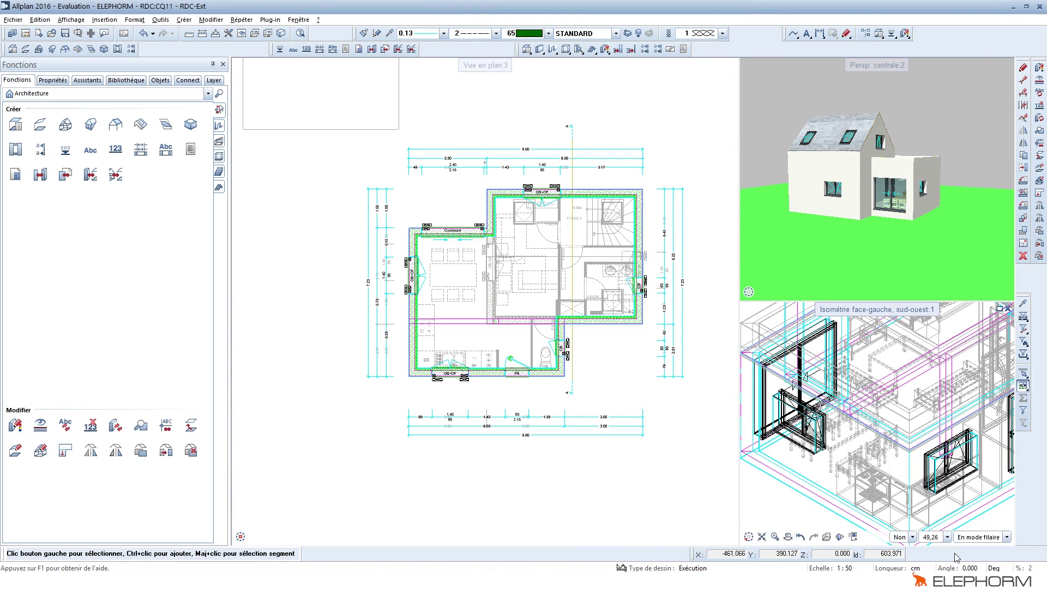
mouse_move(911, 543)
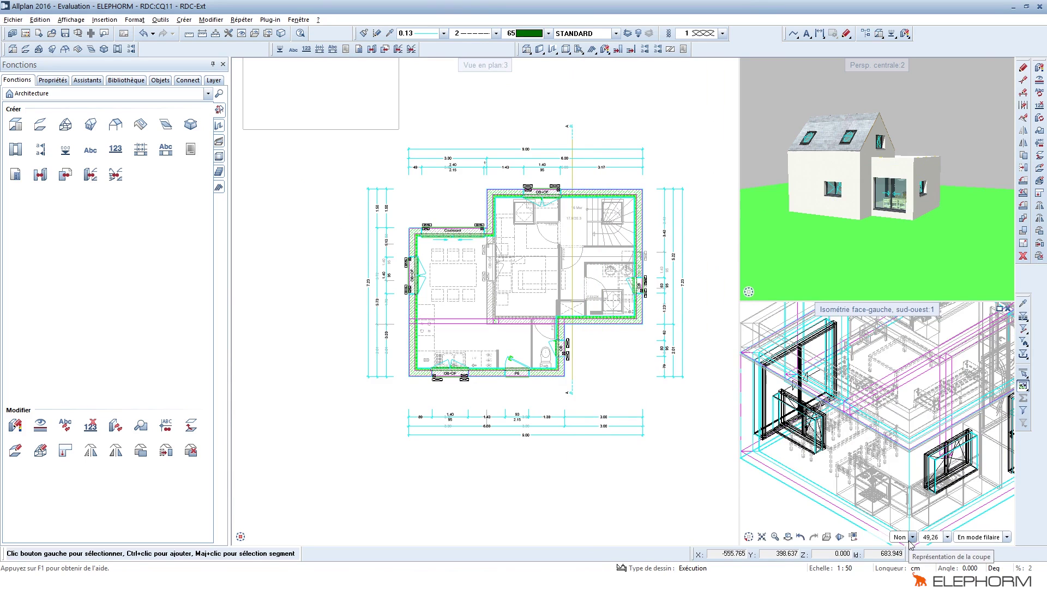
left_click(911, 537)
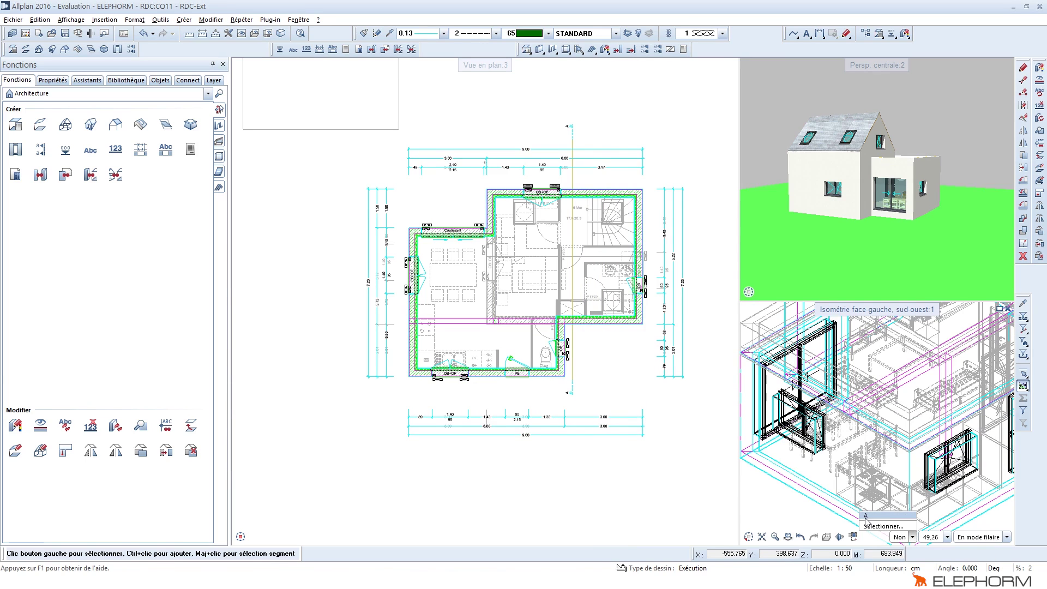
left_click(902, 270)
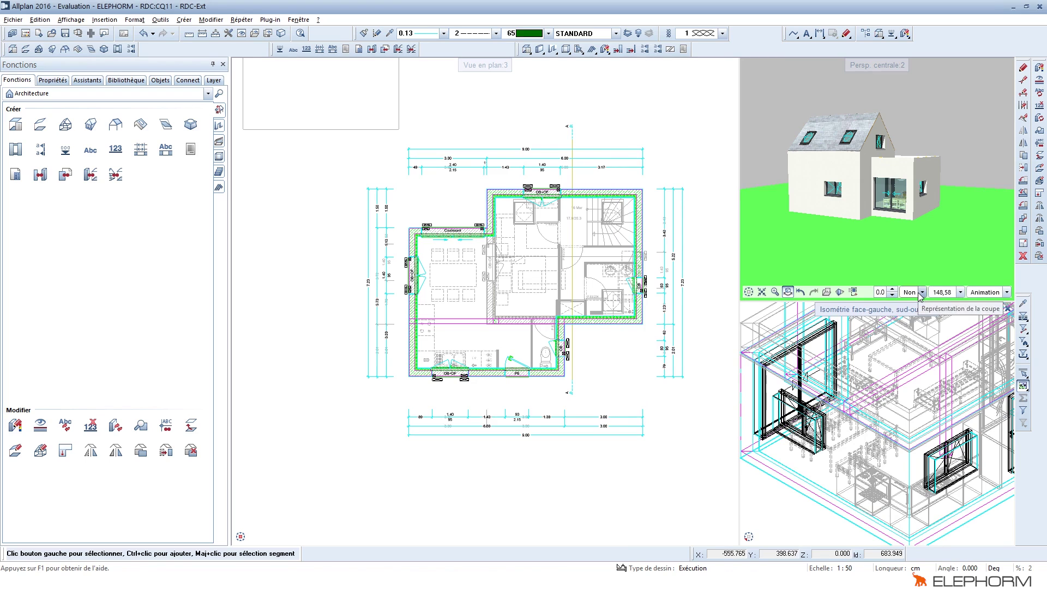
left_click(922, 293)
left_click(895, 271)
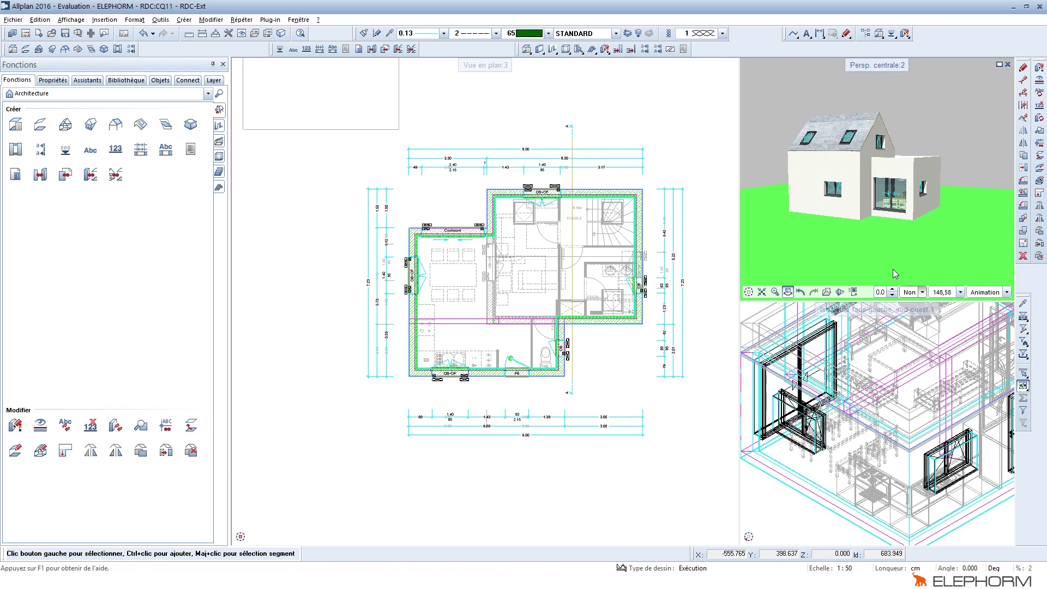
Examine the house cut by section A from the interior side and from the outside facade.
left_click_drag(931, 222, 889, 192)
mouse_move(1024, 221)
left_mouse_down()
mouse_move(894, 195)
mouse_move(824, 210)
mouse_move(849, 223)
mouse_move(838, 228)
mouse_move(909, 225)
left_mouse_up()
scroll(840, 204, "up", 4)
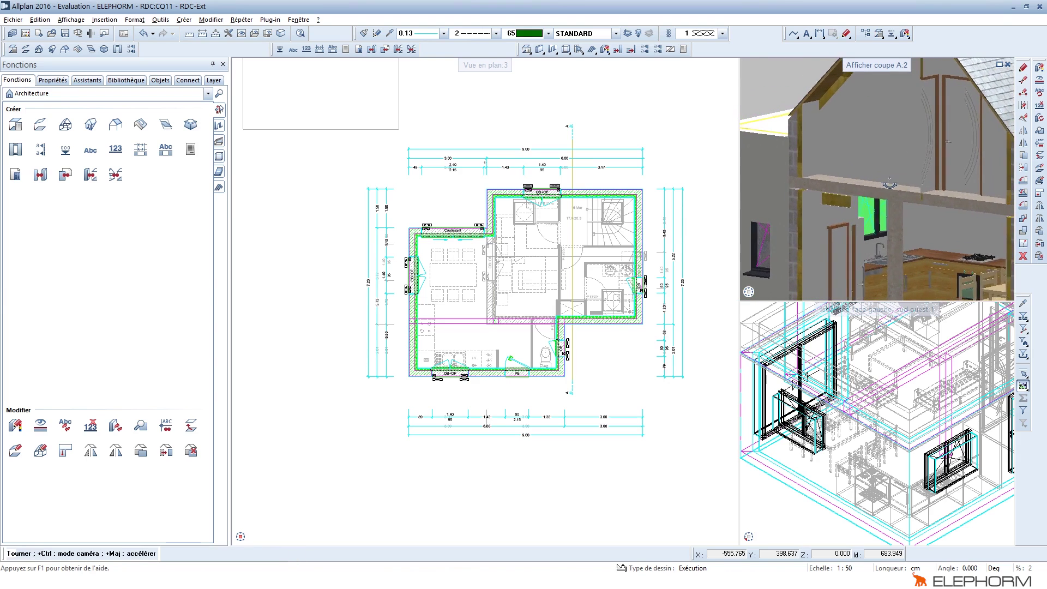
left_click_drag(830, 183, 842, 185)
left_click_drag(922, 199, 739, 175)
scroll(835, 197, "up", 3)
scroll(843, 160, "up", 3)
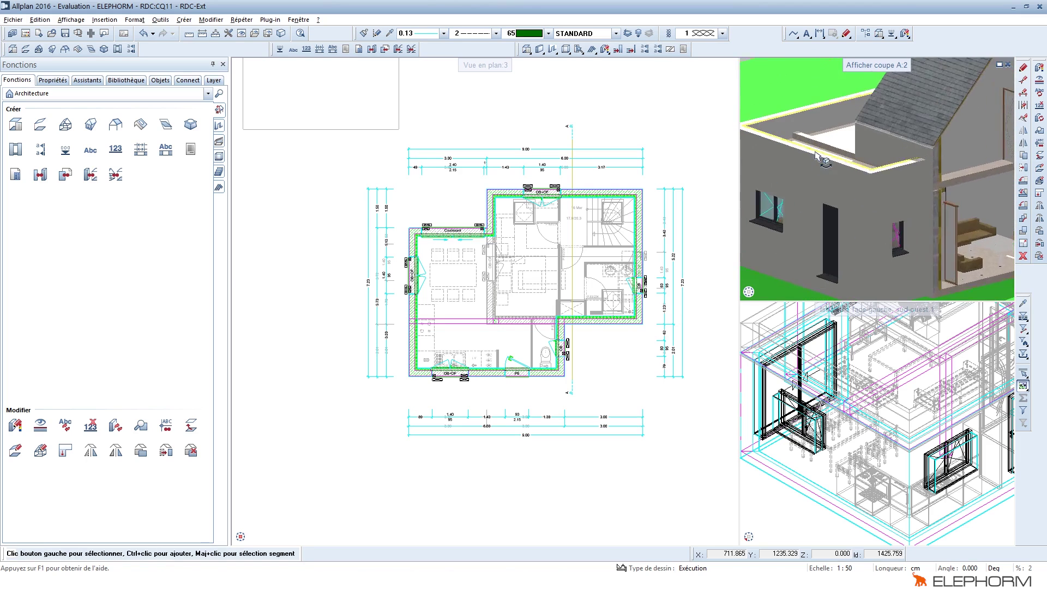
left_click_drag(865, 159, 774, 146)
scroll(807, 152, "down", 1)
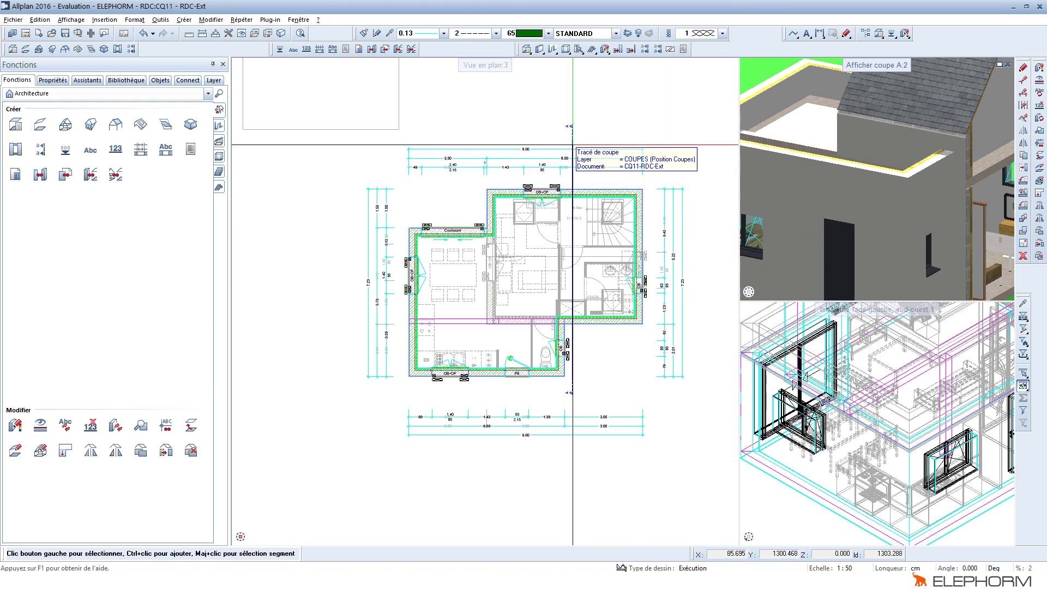
Copy section line A horizontally about 438 cm to the left so it crosses the dining area and kitchen.
scroll(575, 190, "up", 4)
middle_click_drag(574, 227, 522, 285)
scroll(522, 284, "down", 3)
left_click(532, 253)
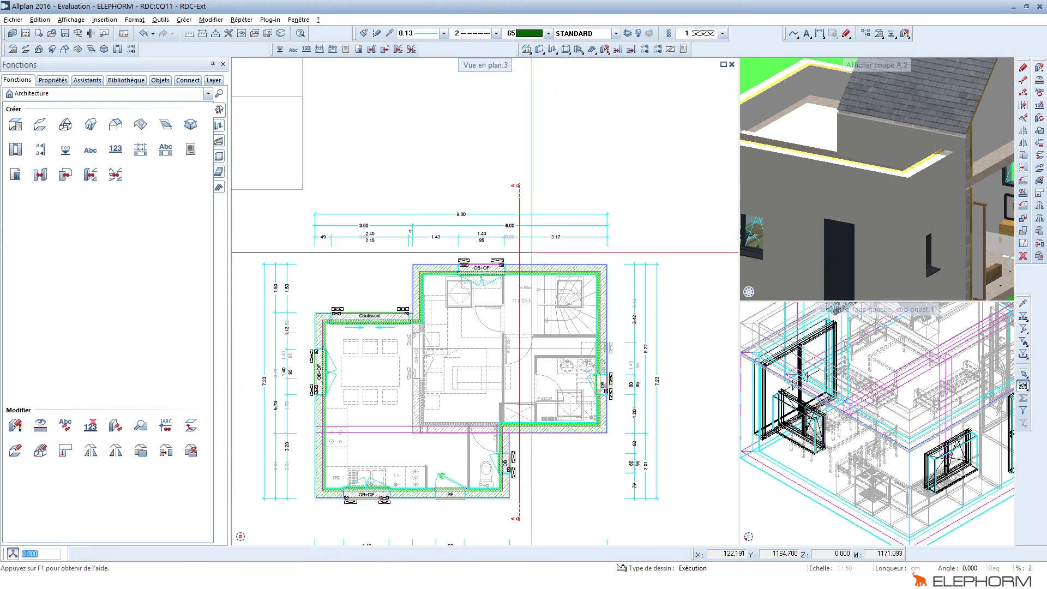
scroll(523, 256, "up", 3)
left_click(518, 258)
middle_click_drag(444, 260, 550, 253)
scroll(551, 253, "down", 3)
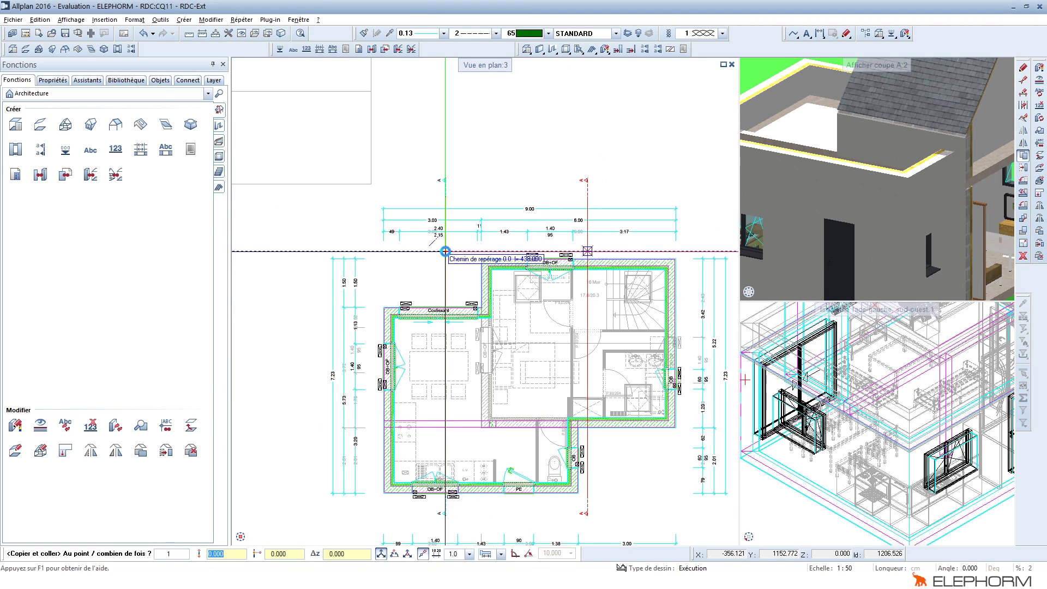
left_click(445, 252)
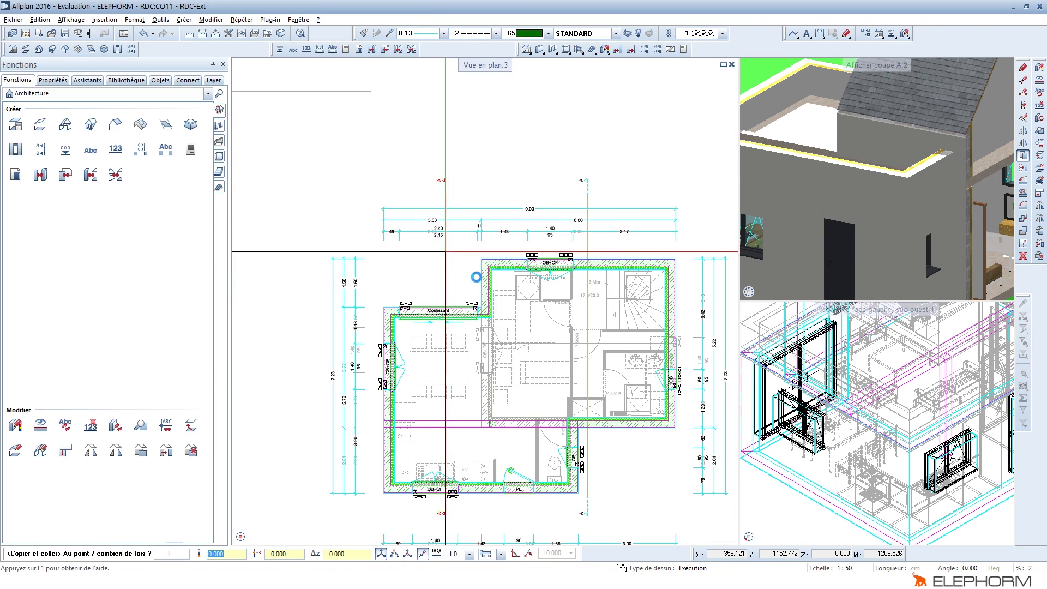
Rename the copied section line as B in its architectural section properties.
double_click(444, 289)
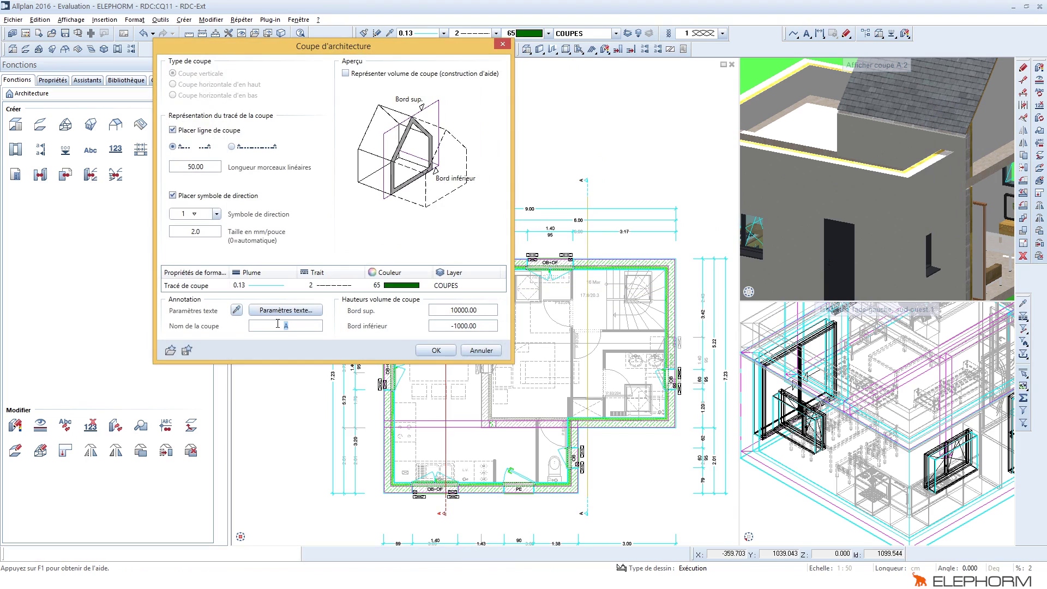
left_click(436, 351)
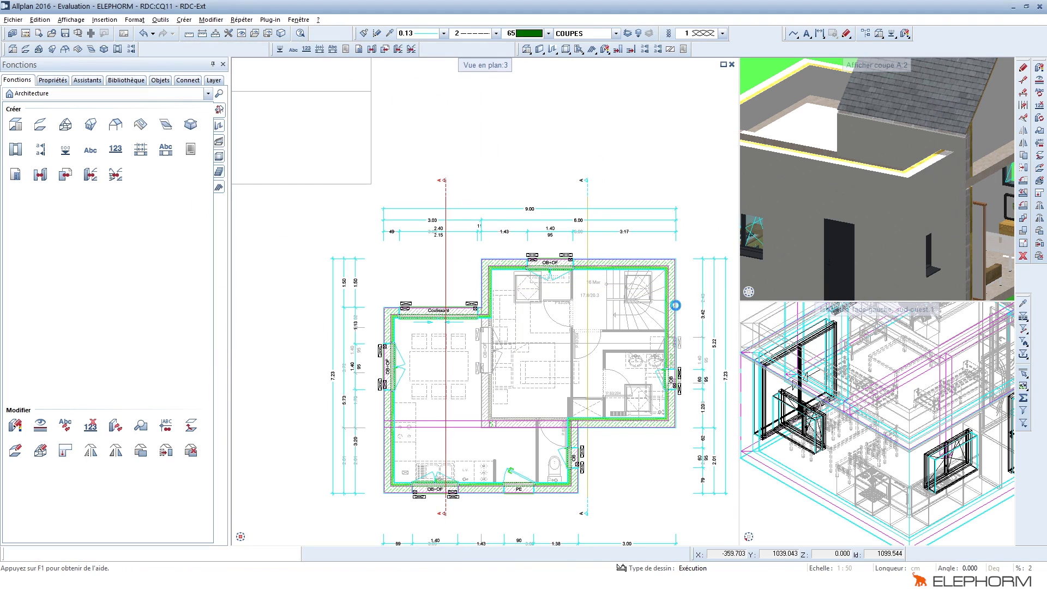
key("Escape")
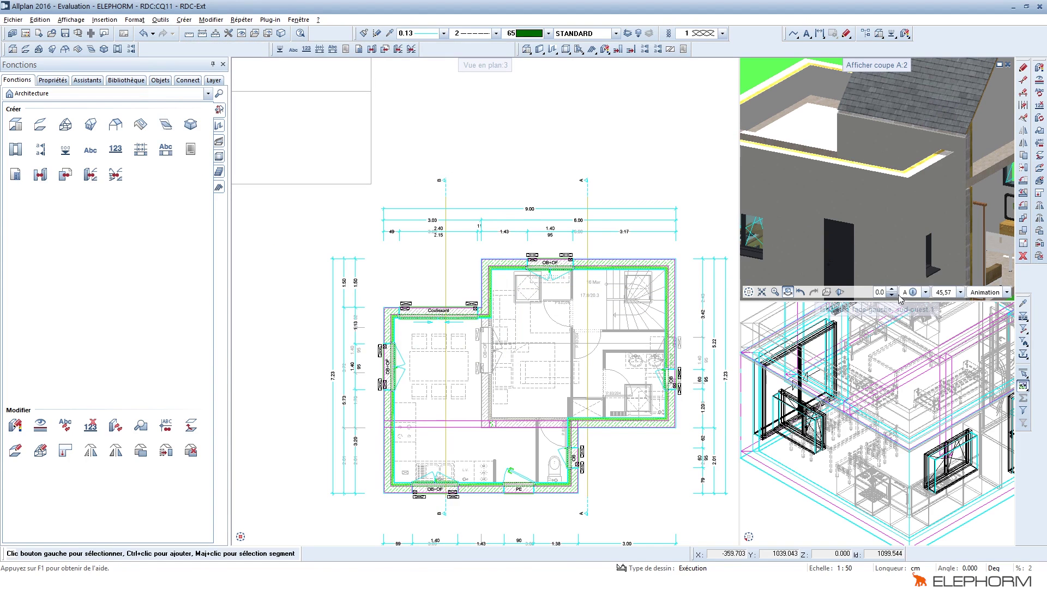
Switch the perspective view to section B and orbit to show the kitchen and dining area in 3D.
left_click(925, 293)
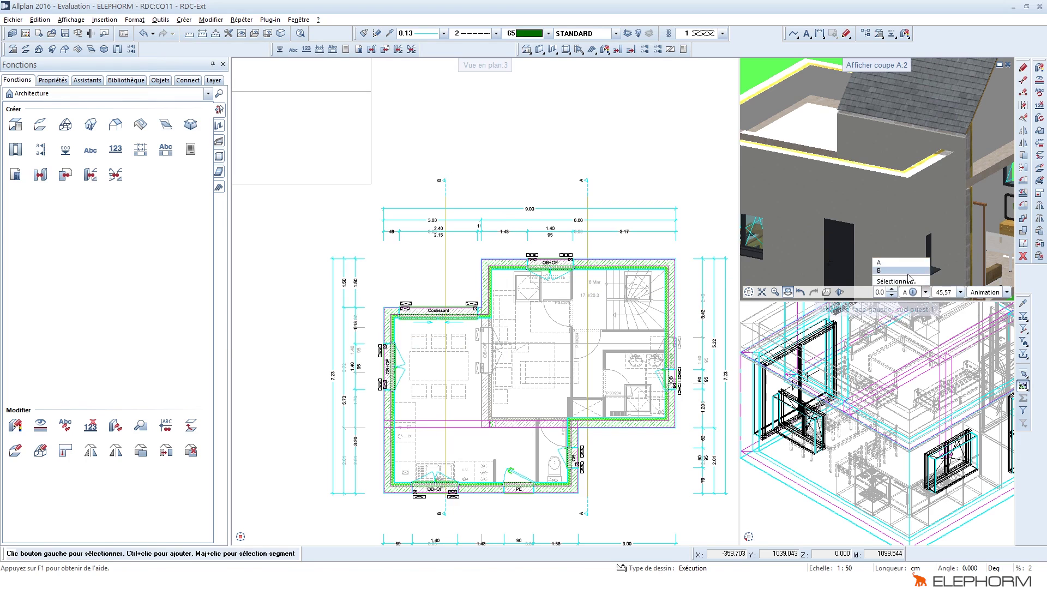
left_click(908, 272)
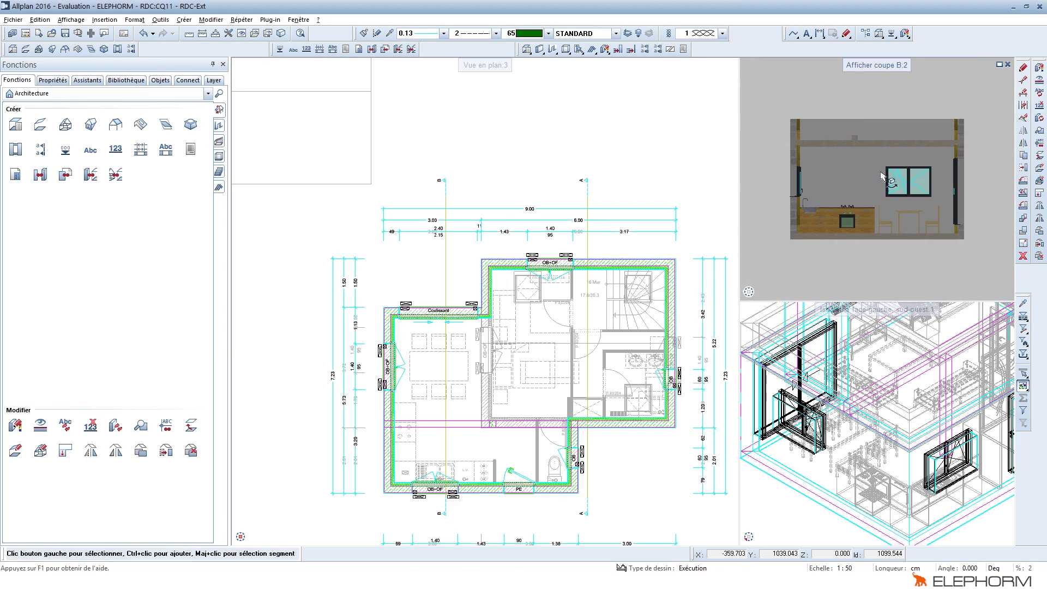
left_click_drag(882, 174, 649, 145)
scroll(879, 188, "up", 2)
middle_click_drag(902, 176, 854, 180)
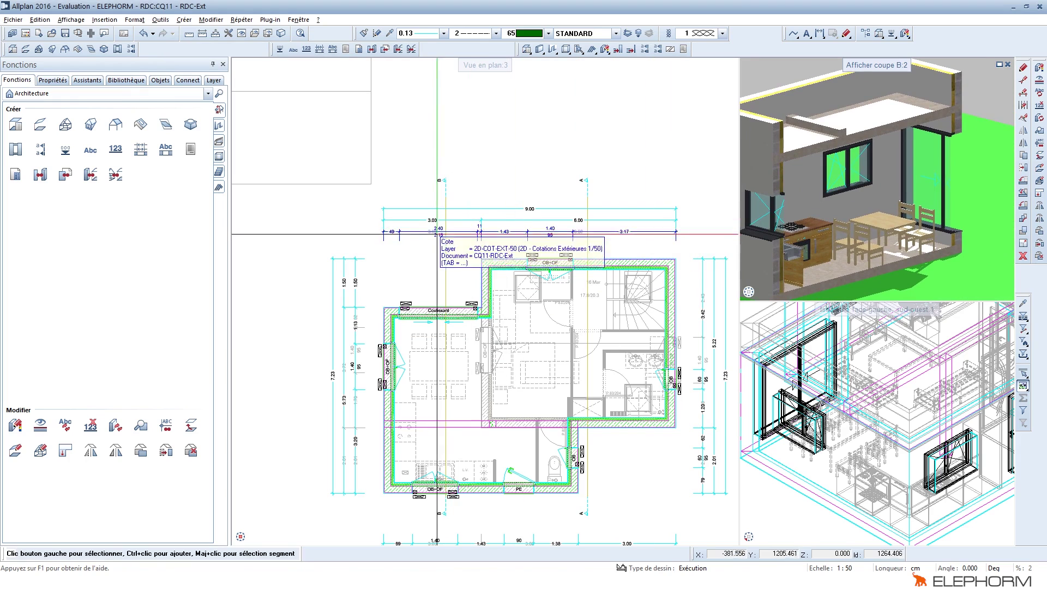
Mirror section line B about its own vertical axis so that it looks to the right.
left_click(445, 257)
key("m")
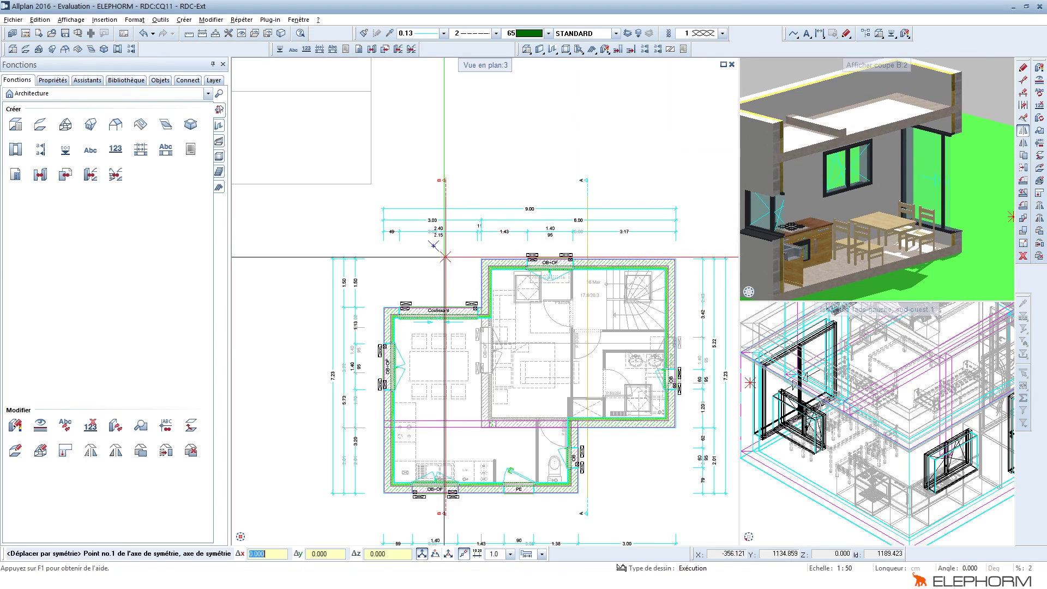
left_click(445, 272)
left_click(446, 272)
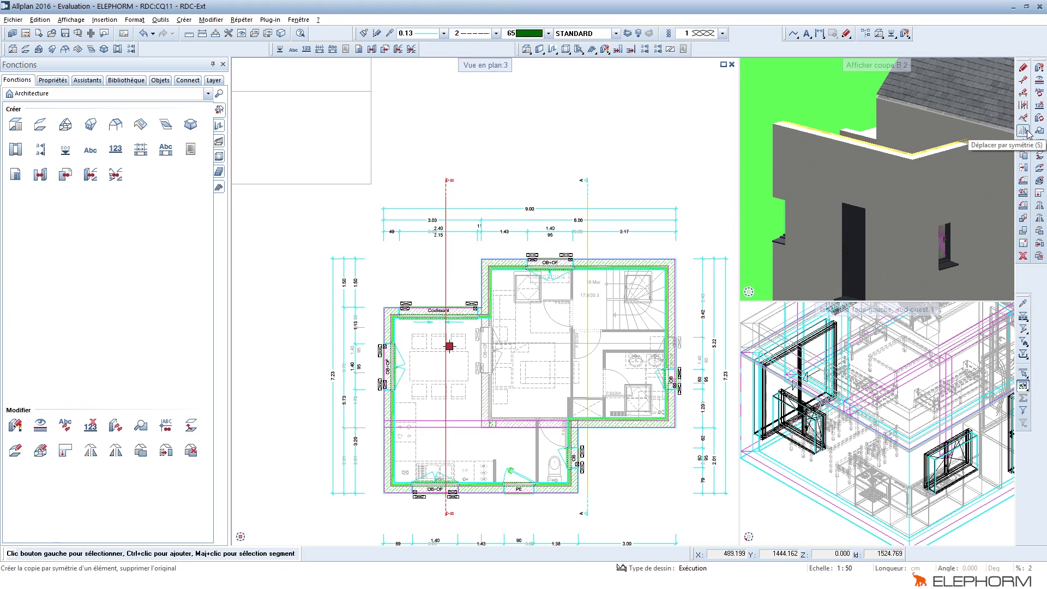
scroll(446, 204, "up", 5)
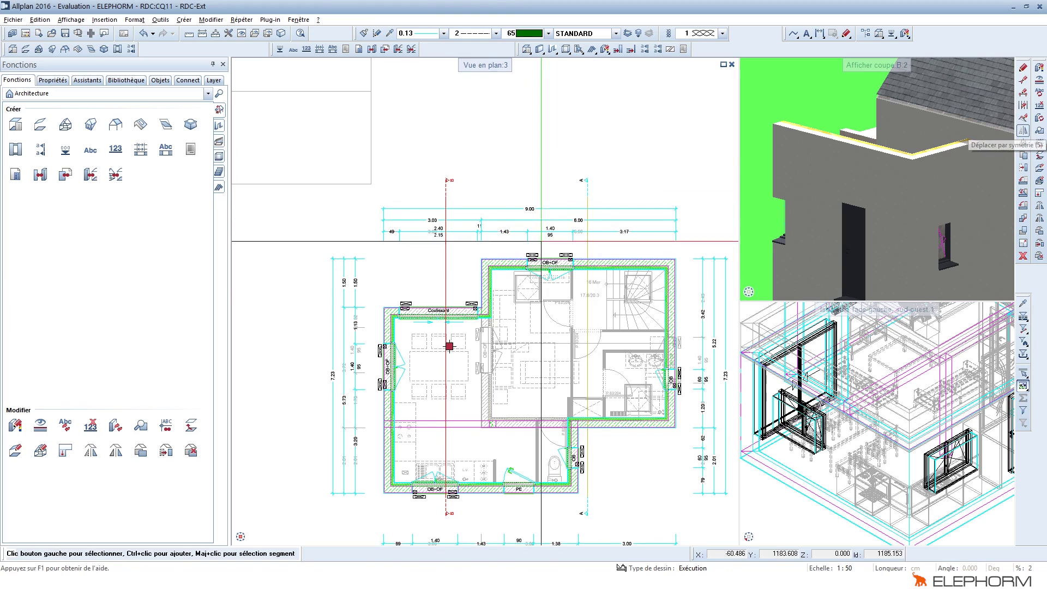
scroll(497, 162, "down", 1)
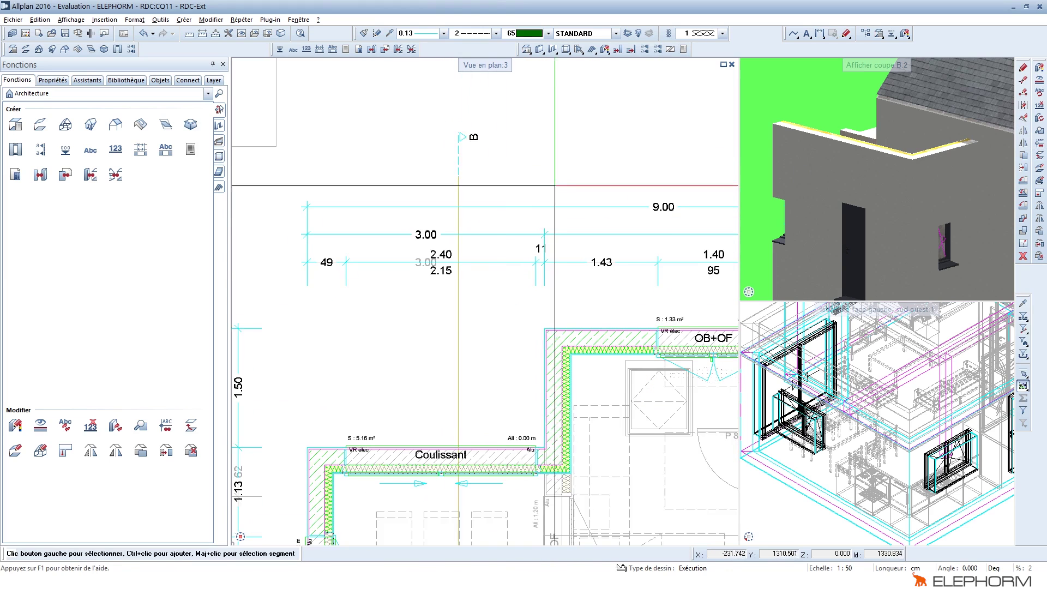
middle_click_drag(556, 185, 519, 174)
scroll(847, 213, "down", 3)
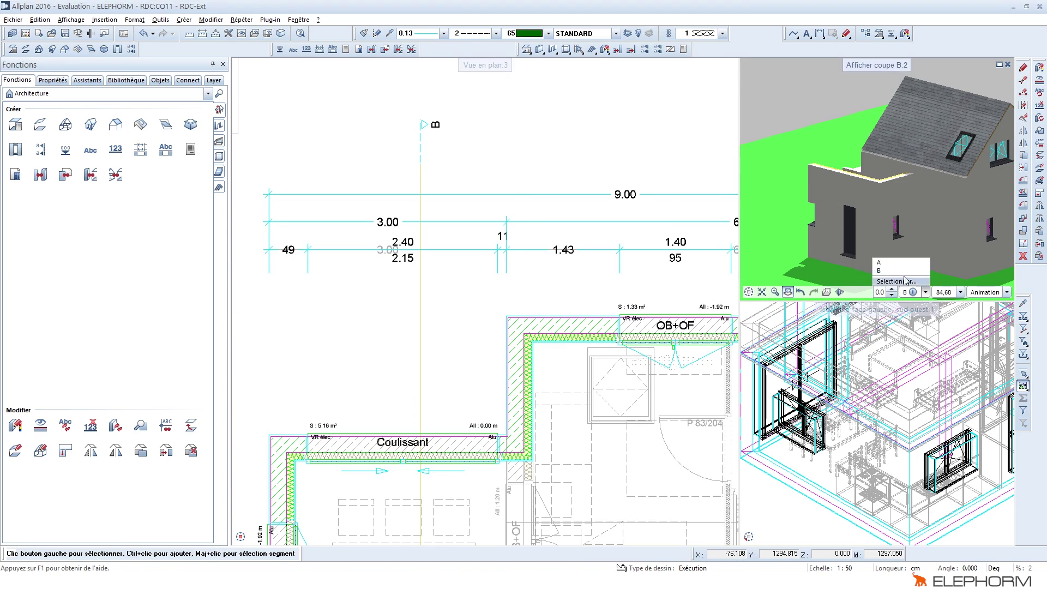
Examine the reversed section B in 3D, from the whole house down to the beam at the upper slab.
left_click_drag(913, 203, 889, 214)
scroll(910, 200, "down", 3)
scroll(931, 192, "up", 3)
scroll(872, 185, "down", 2)
scroll(948, 182, "up", 5)
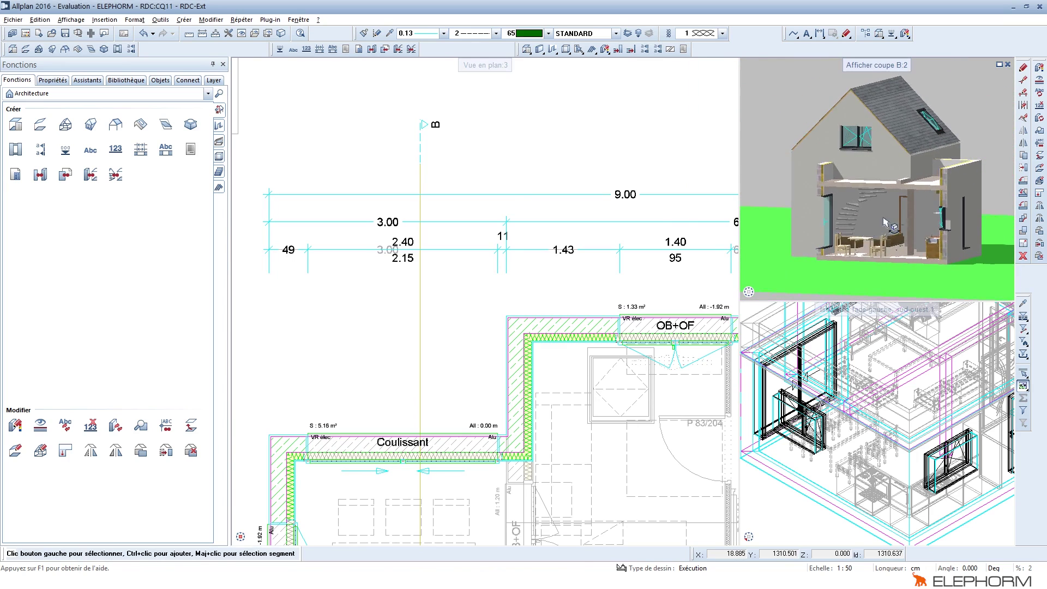
mouse_move(948, 181)
left_mouse_down()
mouse_move(895, 246)
mouse_move(914, 176)
mouse_move(951, 165)
mouse_move(934, 185)
left_mouse_up()
scroll(917, 177, "down", 2)
scroll(923, 173, "down", 3)
scroll(934, 184, "up", 5)
scroll(523, 311, "down", 5)
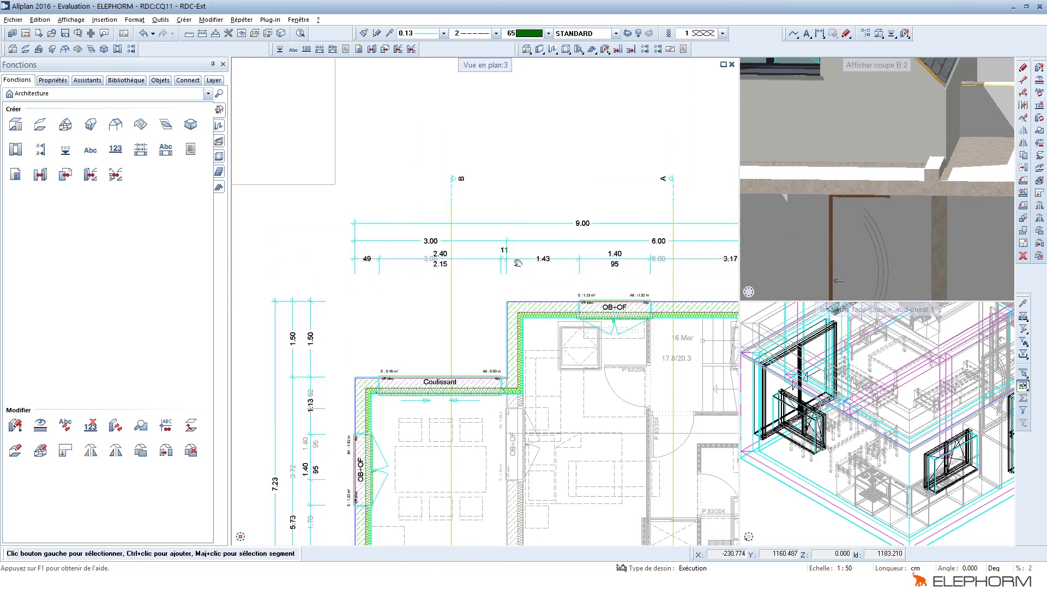
Select the cast concrete beam in the plan to locate it in the 3D views, and clear the selection.
scroll(521, 320, "up", 6)
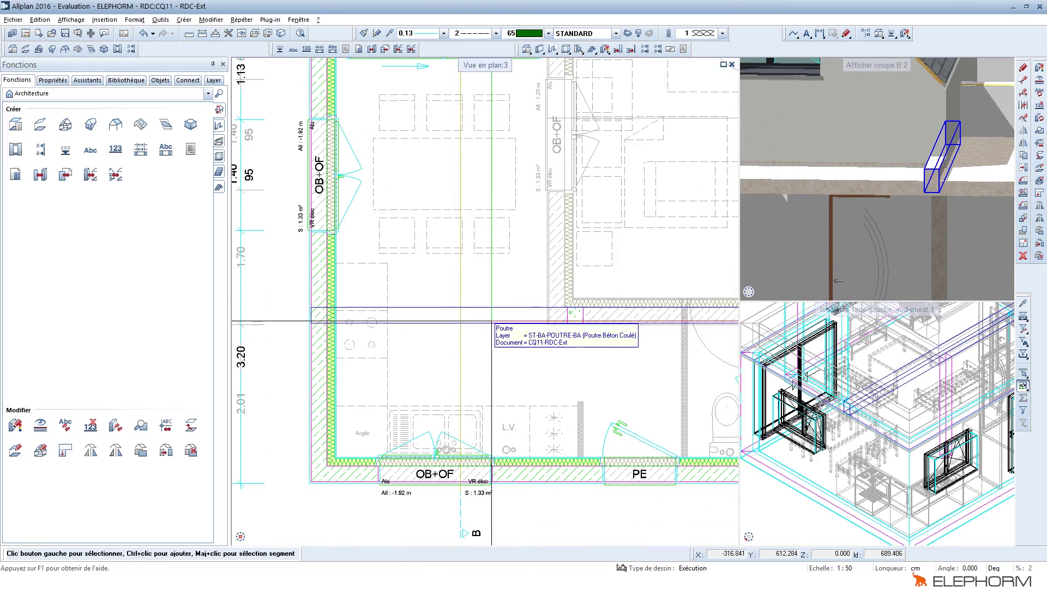
left_click(521, 320)
scroll(890, 413, "up", 5)
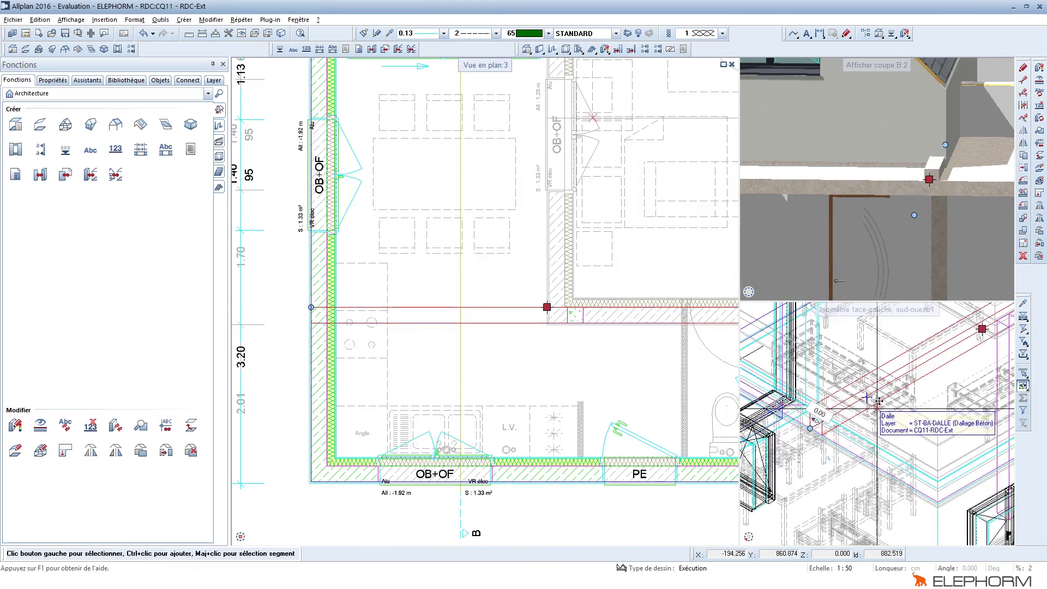
scroll(973, 171, "up", 2)
scroll(944, 179, "up", 4)
key("Escape")
Maximize the section B view and examine the concrete beam where it rises above the slab.
left_click_drag(896, 191, 857, 195)
scroll(870, 195, "down", 4)
double_click(885, 69)
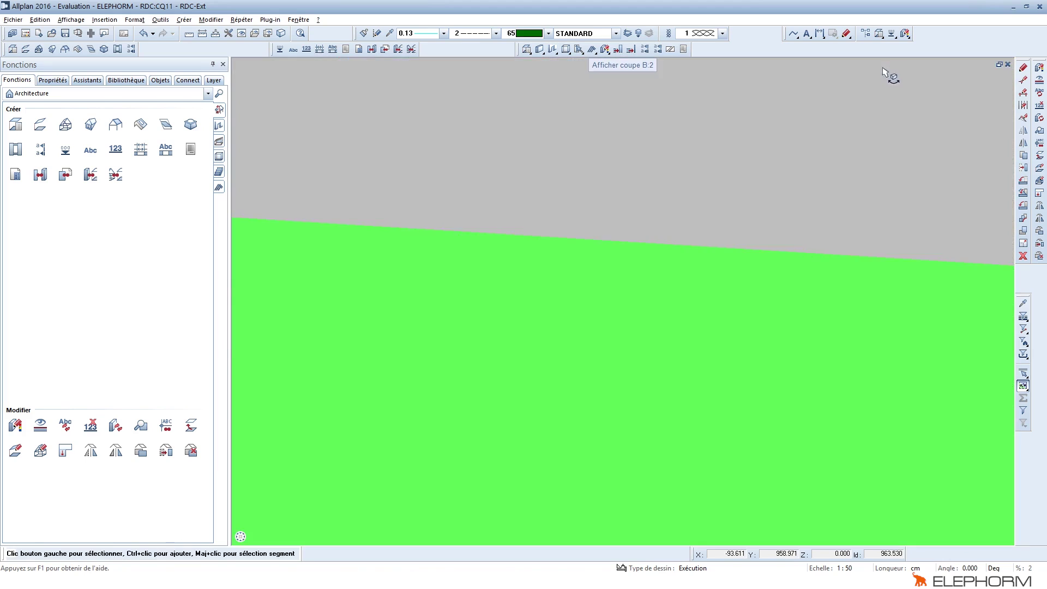
scroll(556, 214, "down", 5)
middle_click_drag(502, 257, 617, 279)
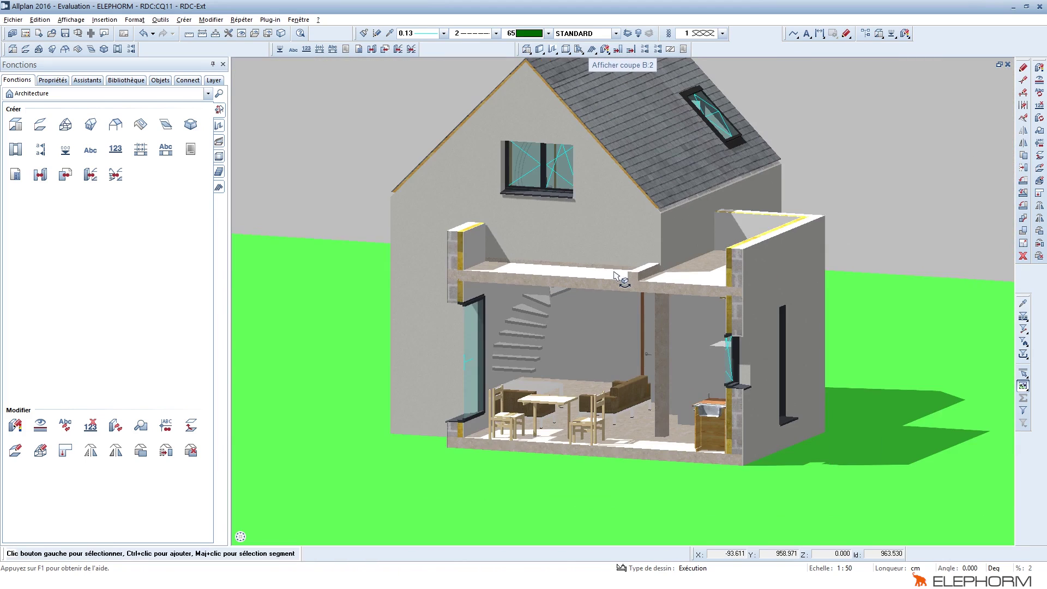
scroll(603, 310, "up", 2)
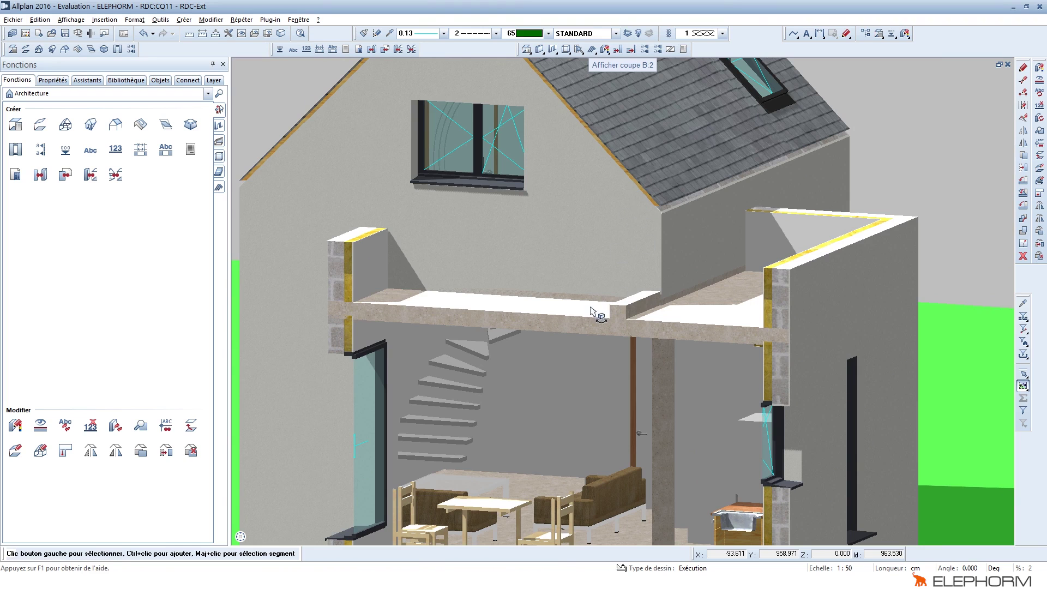
scroll(594, 312, "up", 3)
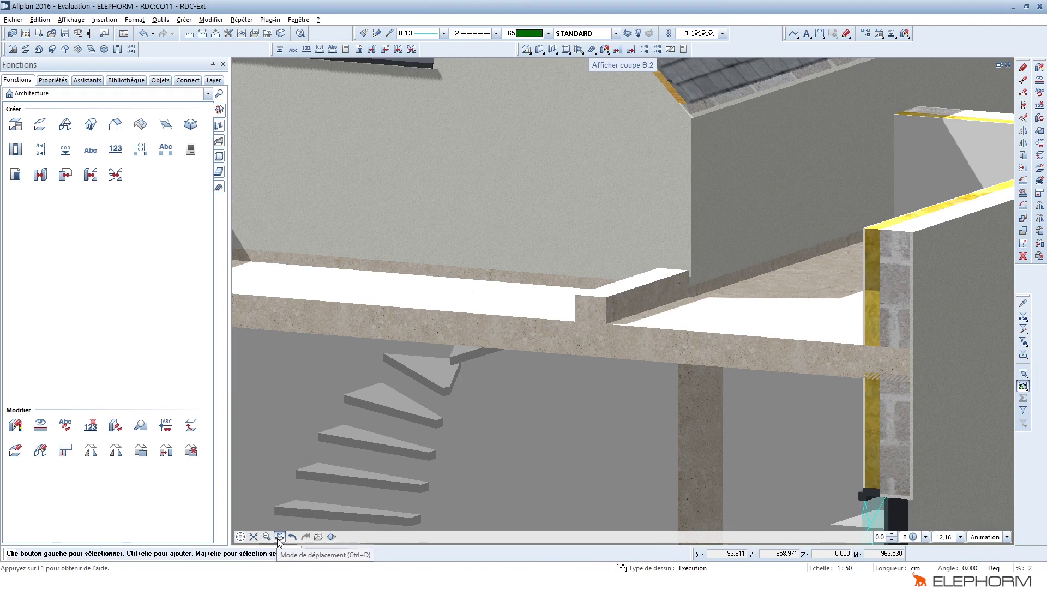
Measure the distance from the top corner of the protruding concrete beam to the slab's upper edge at the exterior wall.
mouse_move(768, 252)
left_mouse_down()
mouse_move(567, 248)
mouse_move(762, 243)
left_mouse_up()
scroll(757, 245, "down", 4)
scroll(693, 262, "up", 5)
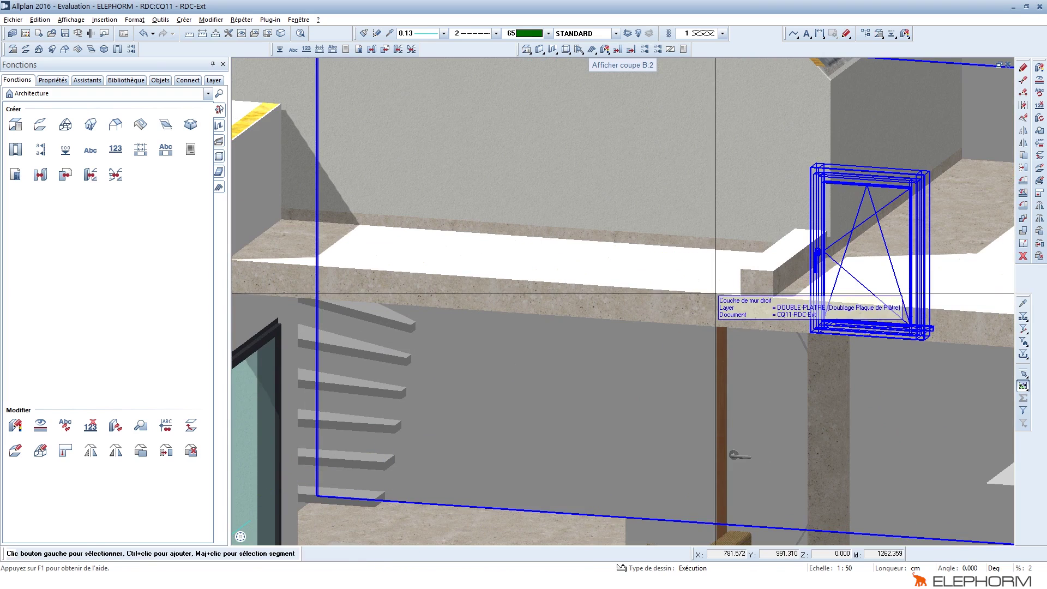
left_click(202, 34)
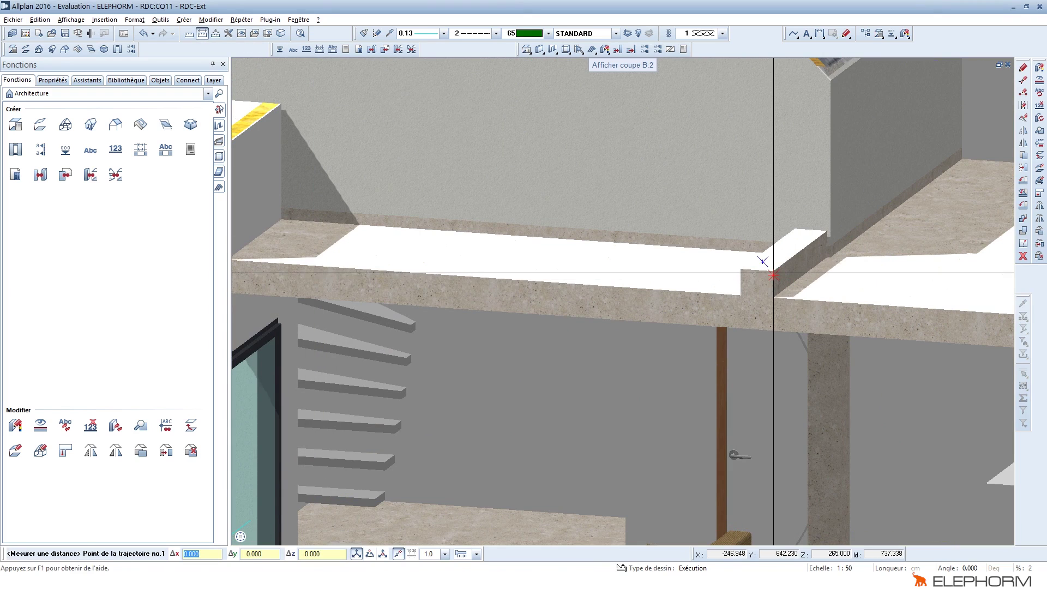
scroll(762, 274, "up", 2)
left_click(705, 251)
scroll(764, 258, "down", 5)
middle_click_drag(434, 268, 608, 260)
scroll(370, 253, "up", 4)
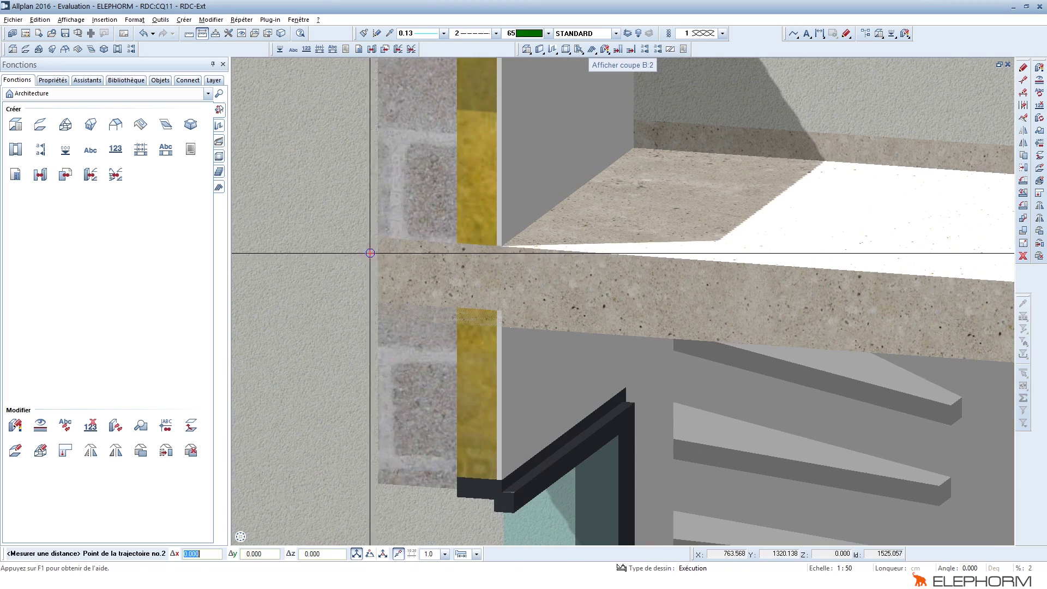
left_click(493, 246)
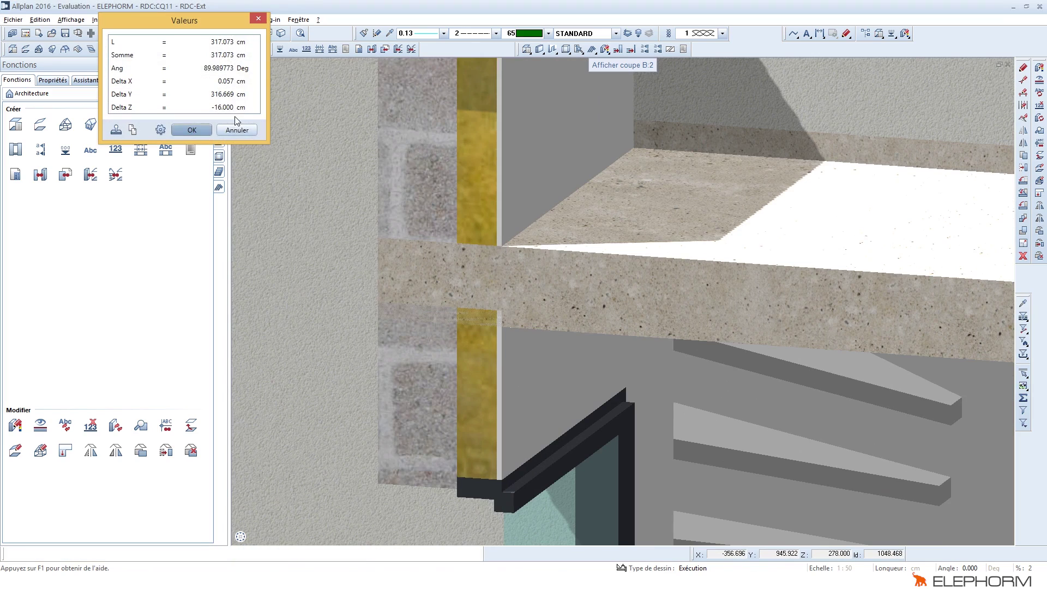
key("Escape")
key("Escape")
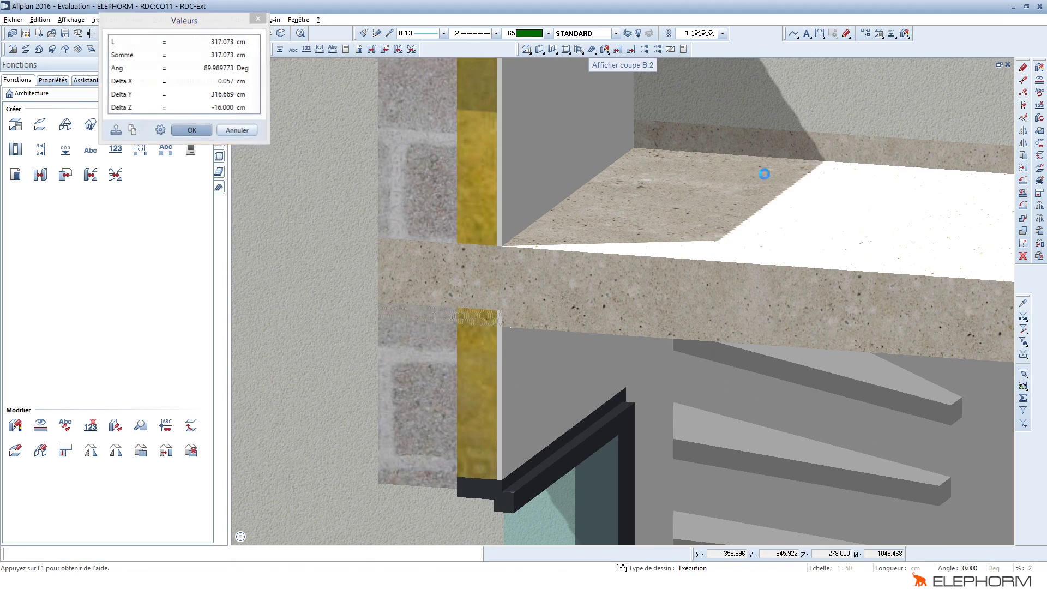
Set the concrete beam's upper edge by a distance of 28 cm and its lower edge by an element height of 30 cm.
scroll(785, 224, "down", 8)
middle_click_drag(830, 264, 587, 262)
scroll(709, 260, "up", 4)
double_click(738, 291)
left_click(295, 316)
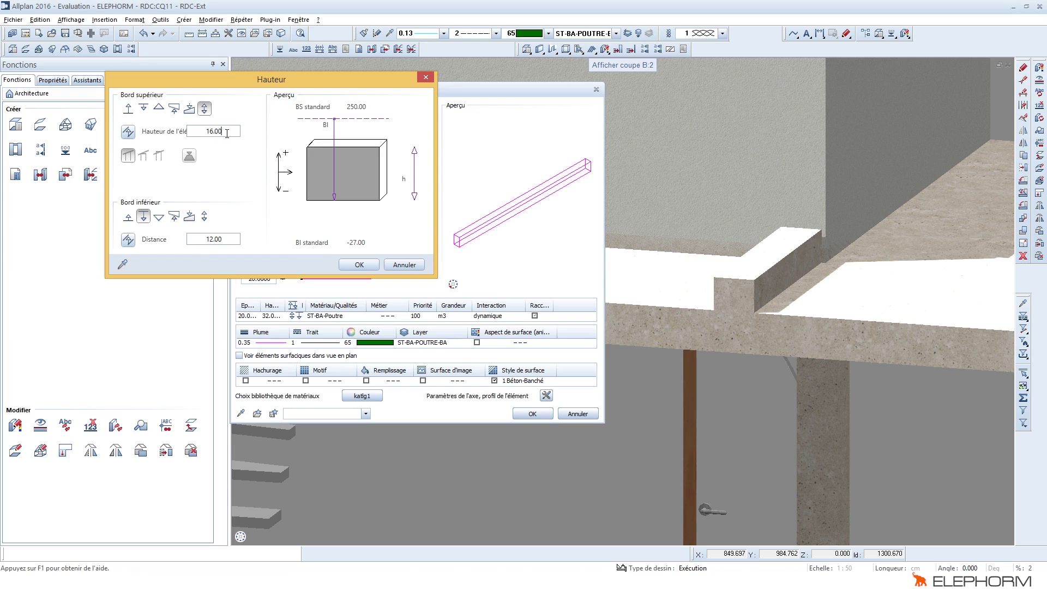
left_click(229, 239)
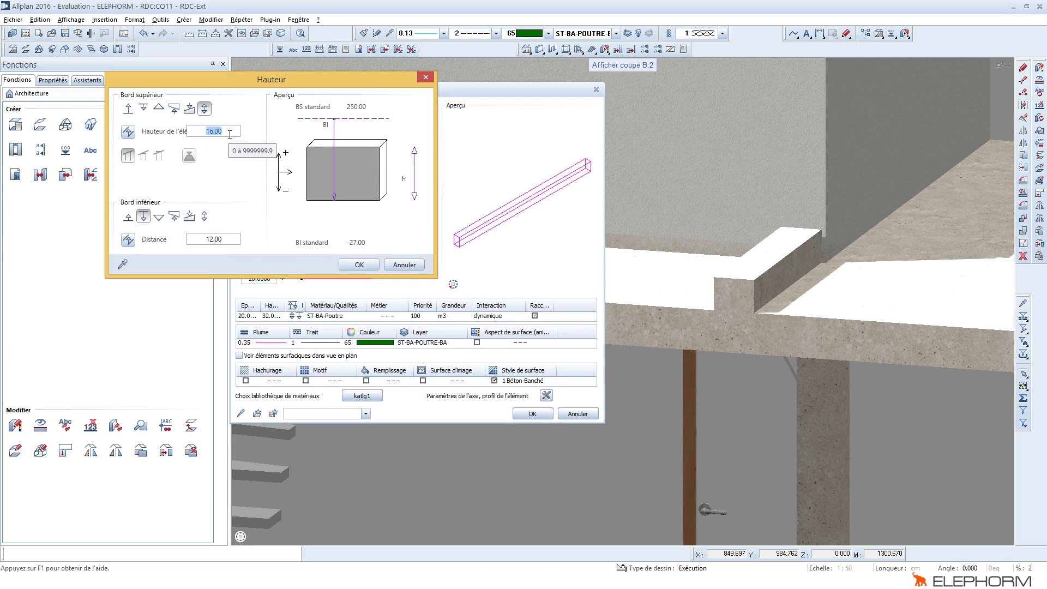
left_click(145, 110)
left_click(232, 133)
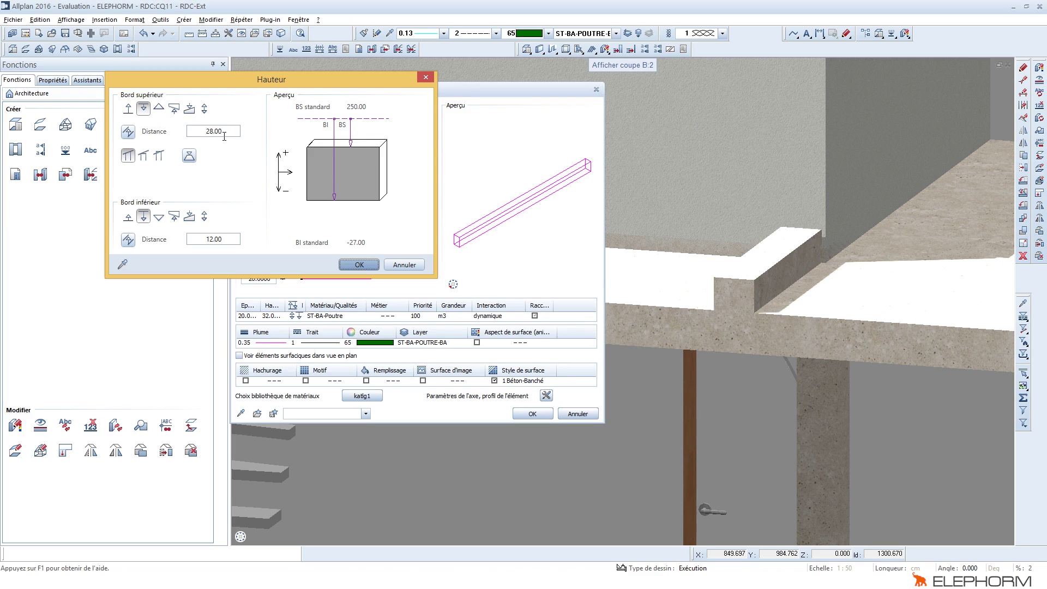
left_click(202, 217)
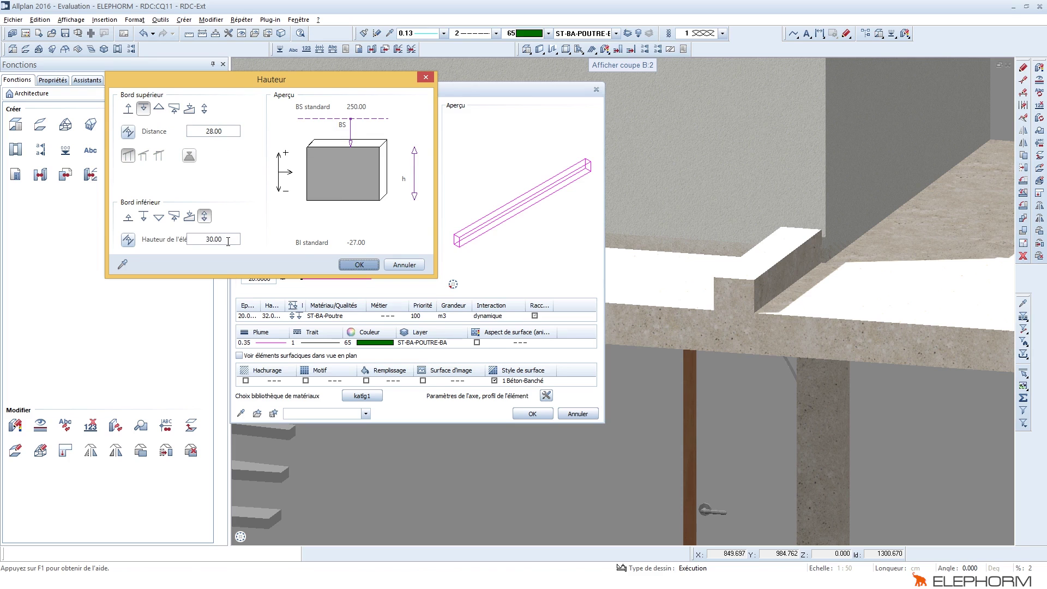
left_click(357, 265)
left_click(528, 414)
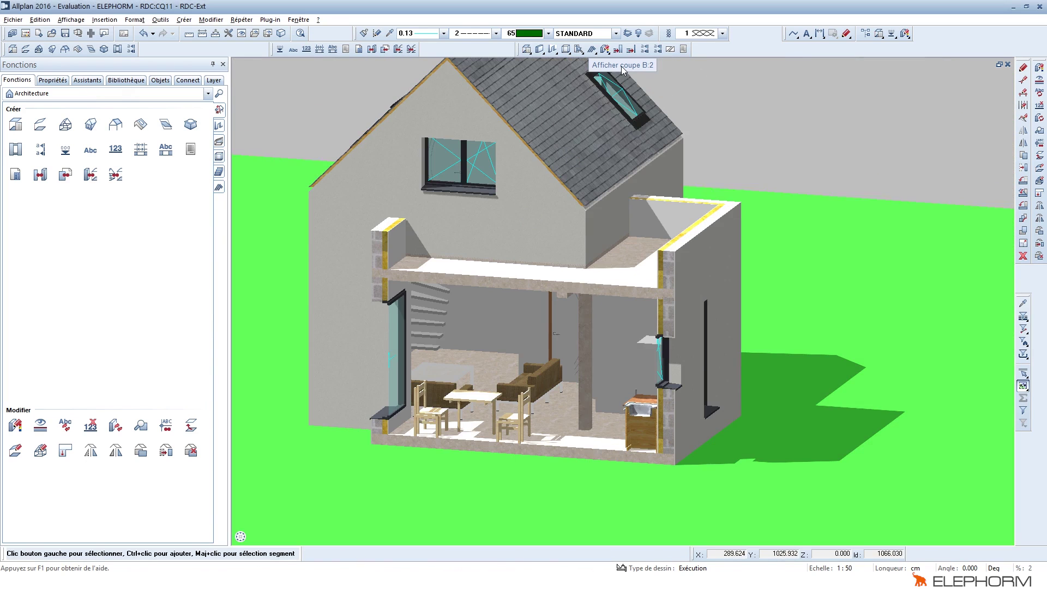
Restore the section B view to the multi-view layout and show the whole ground floor plan with its dimensions.
double_click(620, 69)
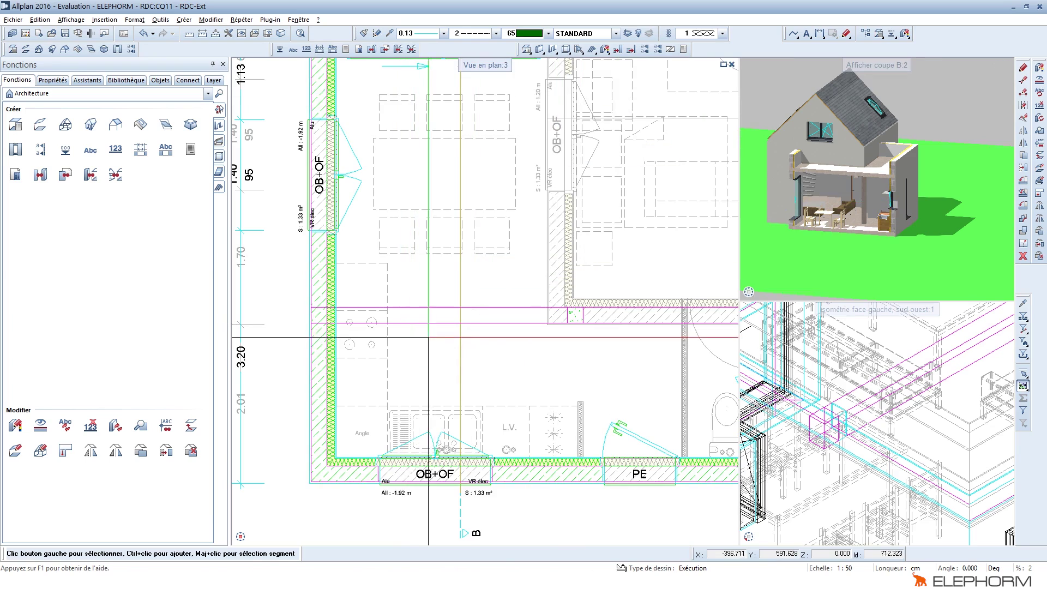
scroll(458, 348, "down", 5)
middle_click_drag(556, 325, 537, 324)
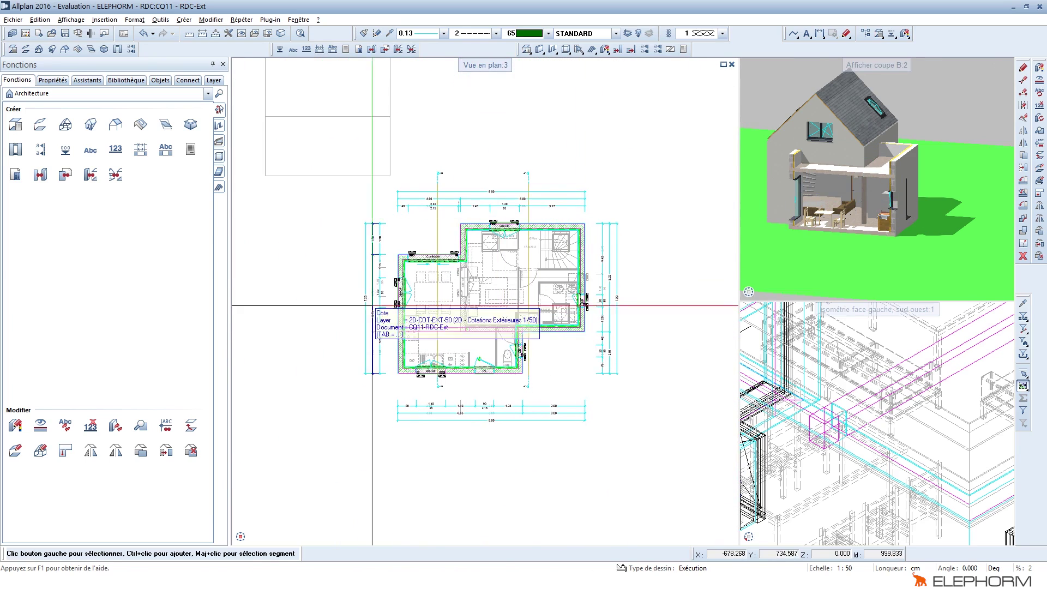
scroll(414, 333, "up", 3)
middle_click_drag(844, 222, 821, 220)
Examine the section B model in 3D from the uncut exterior side and from the cut side, alongside the plan.
left_click_drag(823, 218, 978, 174)
scroll(948, 183, "up", 4)
scroll(933, 163, "down", 3)
left_click_drag(862, 178, 971, 175)
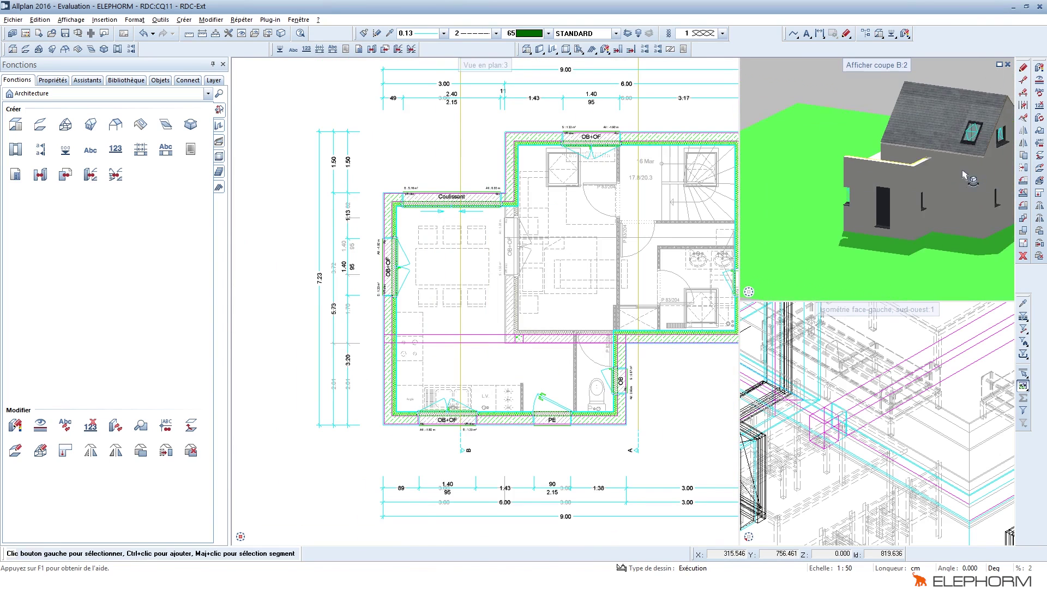
middle_click_drag(970, 175, 913, 149)
middle_click_drag(492, 265, 353, 271)
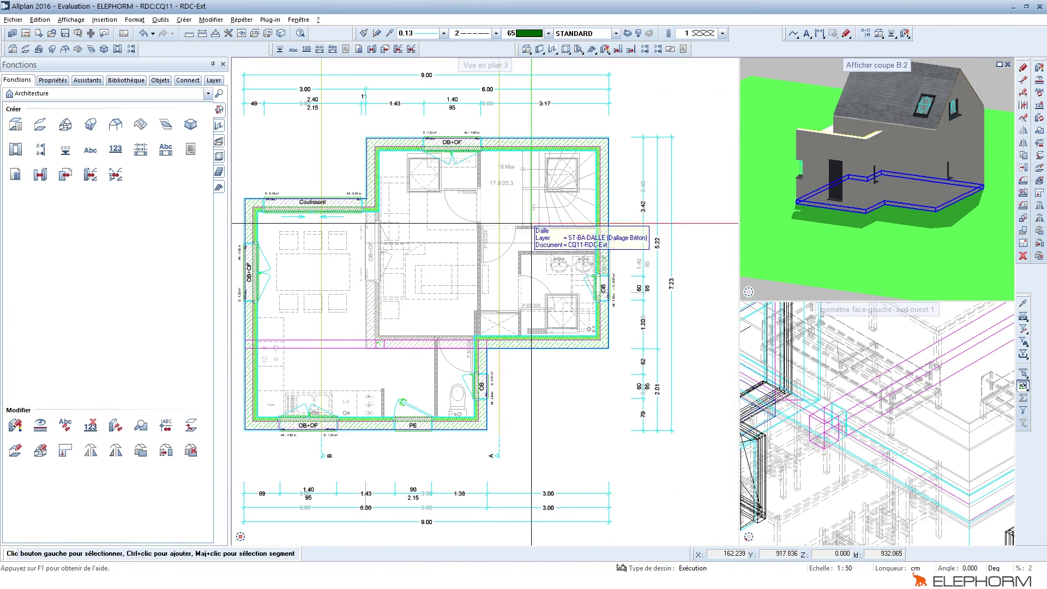
scroll(527, 241, "down", 1)
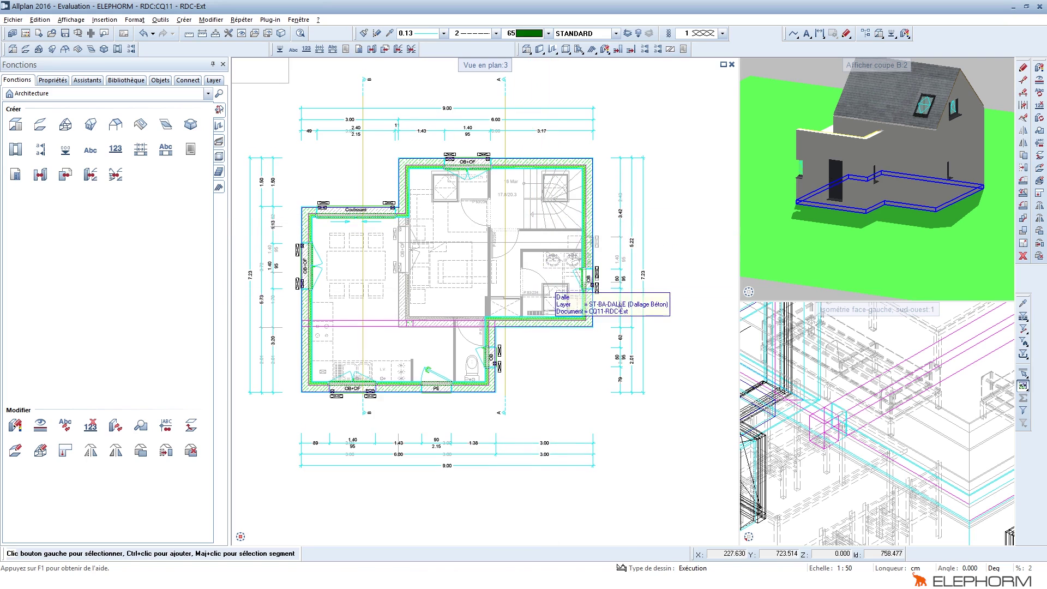
middle_click_drag(533, 294, 539, 246)
left_click_drag(949, 177, 649, 166)
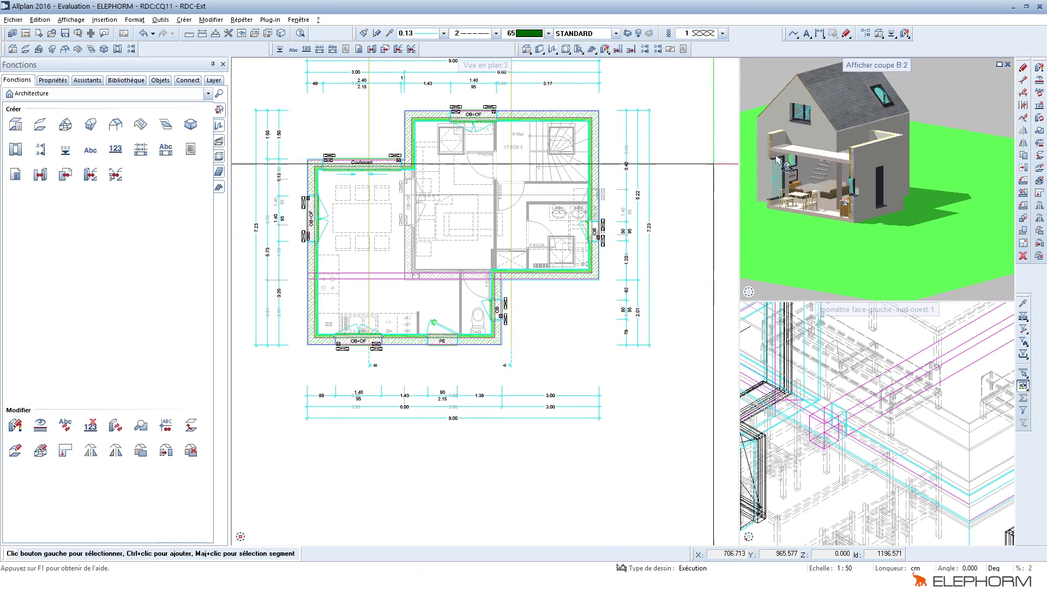
scroll(818, 148, "up", 3)
middle_click_drag(823, 150, 882, 179)
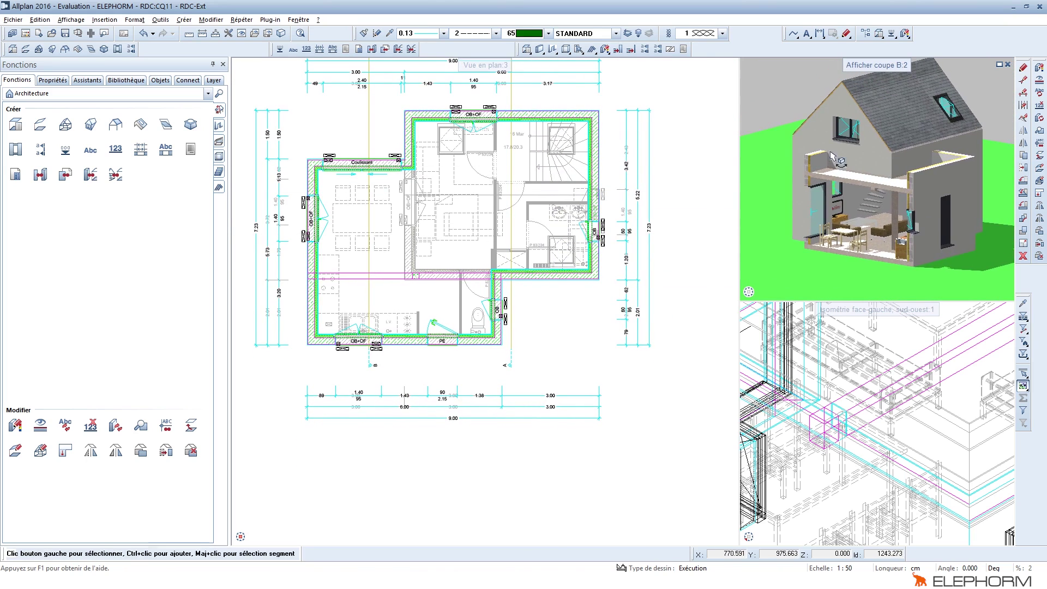
scroll(542, 343, "down", 1)
middle_click_drag(561, 345, 555, 347)
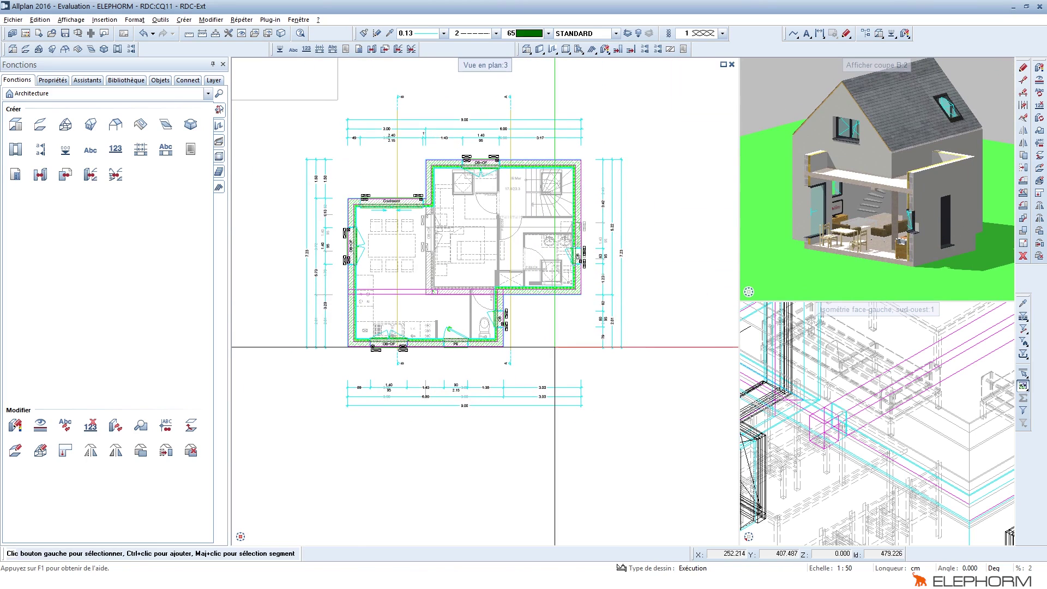
scroll(357, 159, "down", 1)
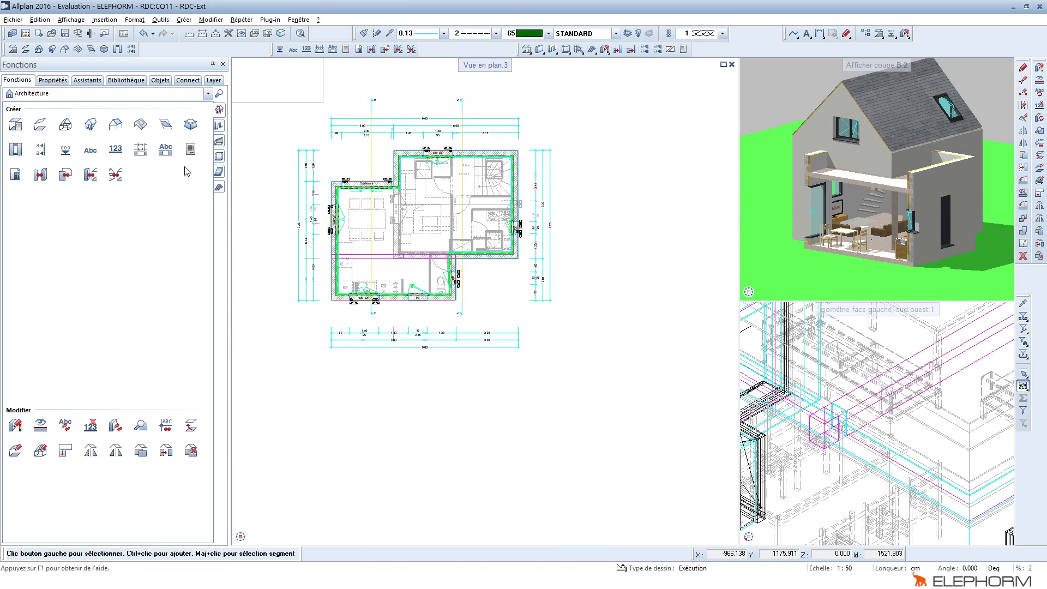
Open the project's building structure and insert a Coupes sublevel under Coupes in the derived information.
left_click(25, 33)
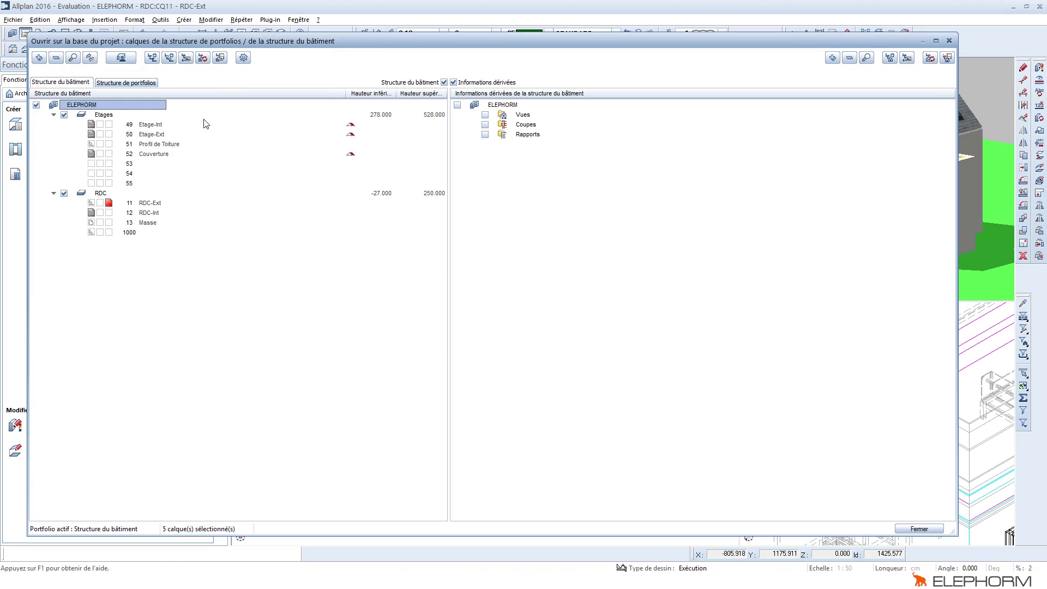
right_click(527, 129)
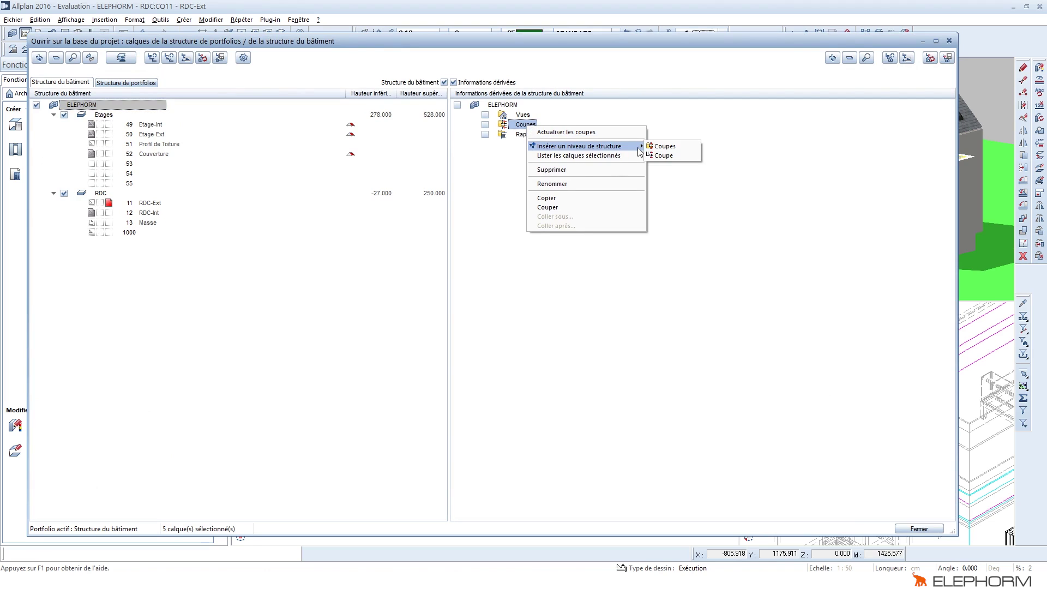
left_click(662, 146)
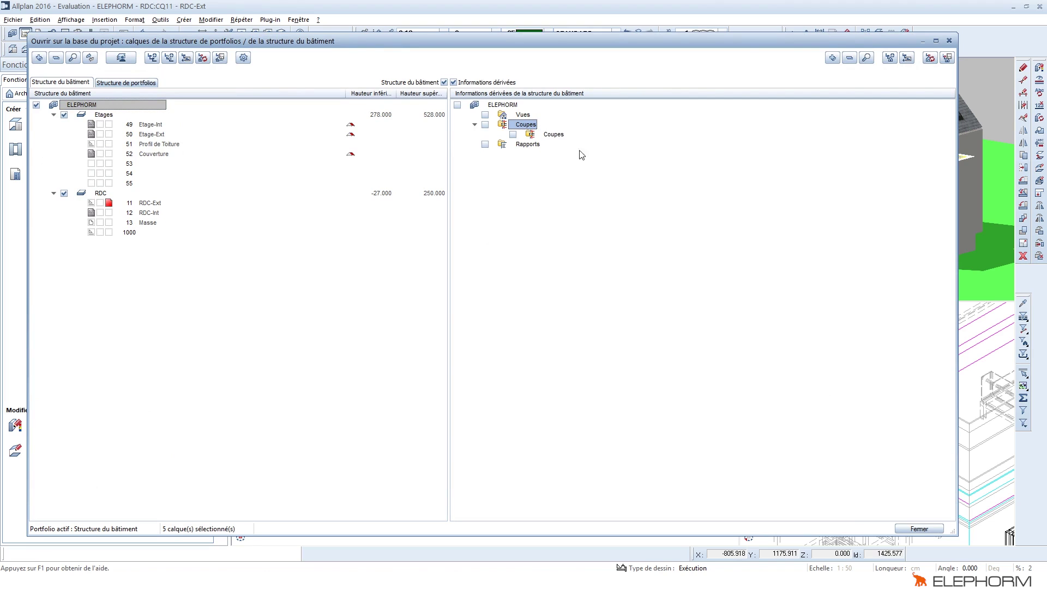
mouse_move(563, 137)
left_mouse_down()
mouse_move(531, 125)
mouse_move(555, 134)
left_mouse_up()
Insert a Coupe level under the new Coupes sublevel and rename it Coupe AA.
right_click(554, 135)
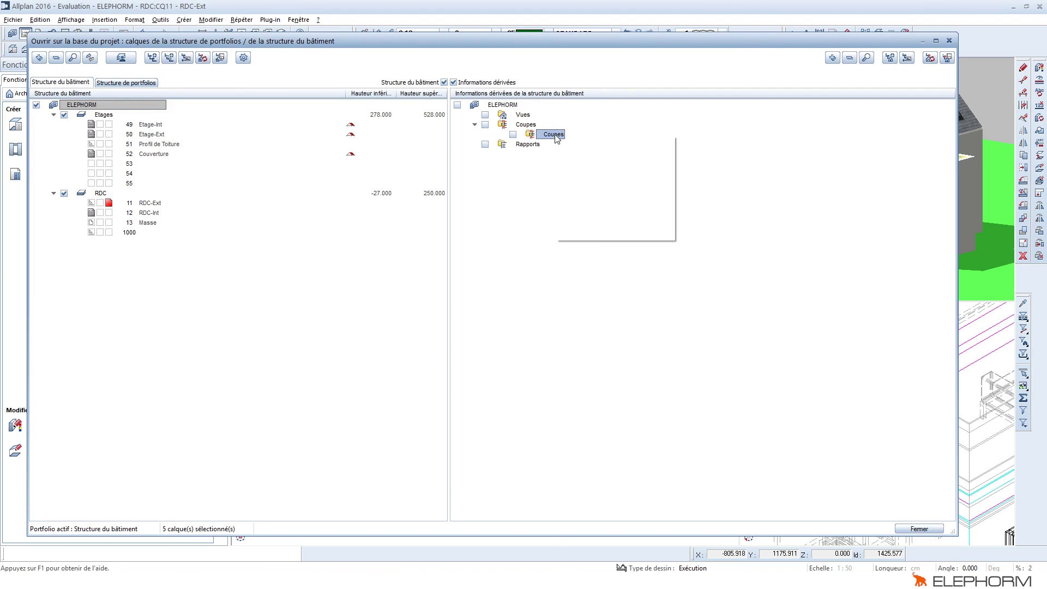
mouse_move(593, 155)
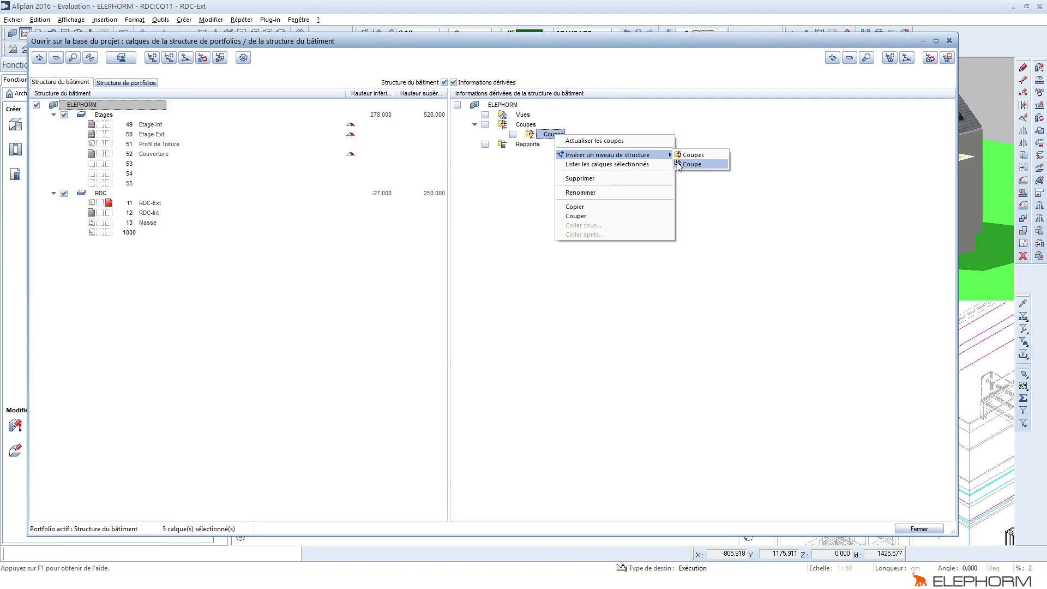
left_click(679, 162)
left_click(584, 146)
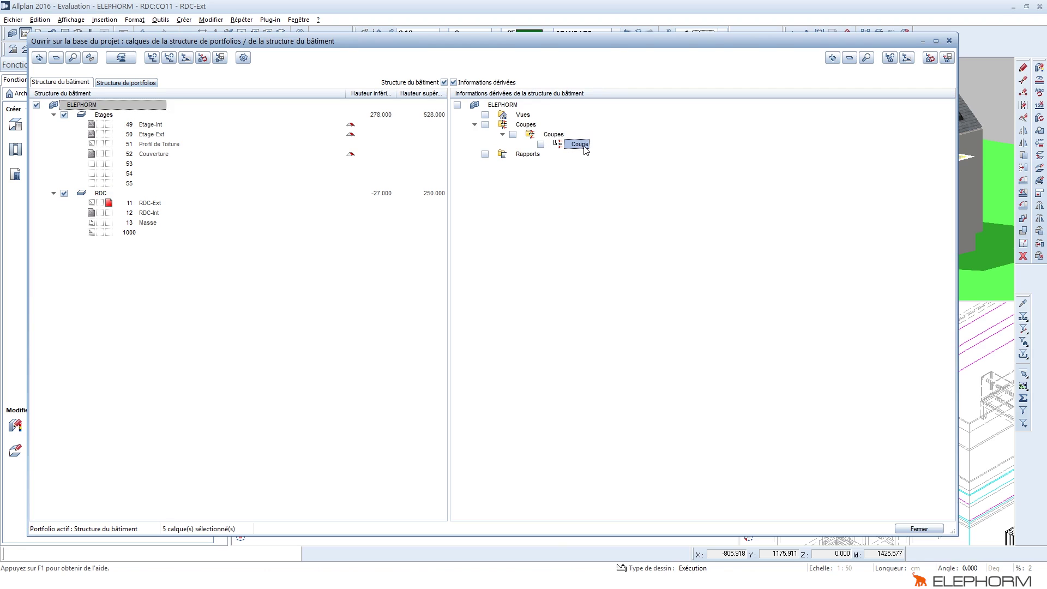
left_click(584, 146)
left_click(587, 145)
type("AA")
key("Return")
Assign drawing files 500 to 504 to Coupe AA.
right_click(590, 145)
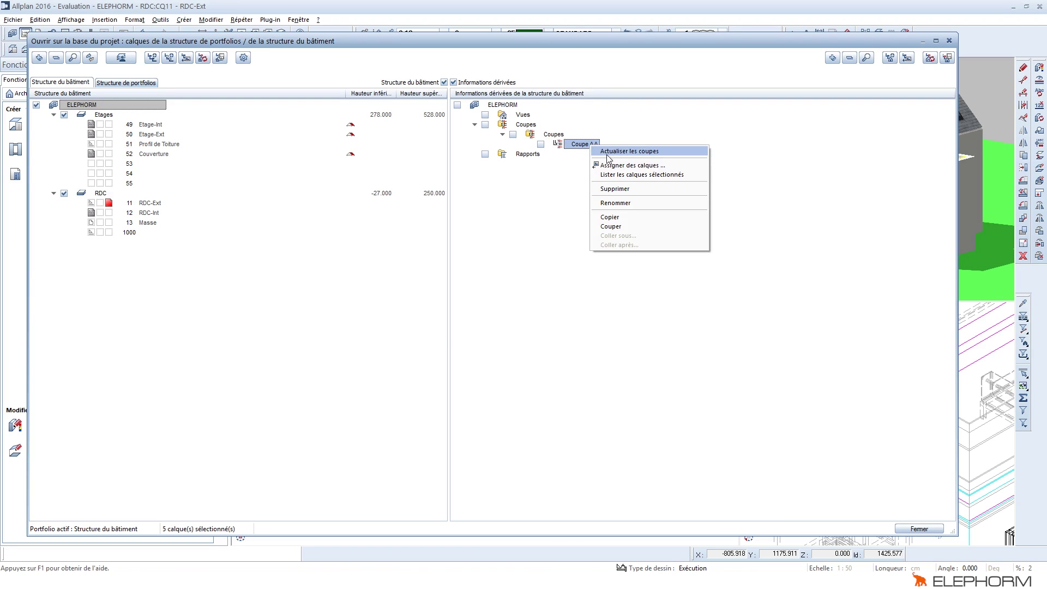
left_click(612, 166)
left_click(70, 109)
left_click_drag(658, 135, 177, 141)
left_click(179, 319)
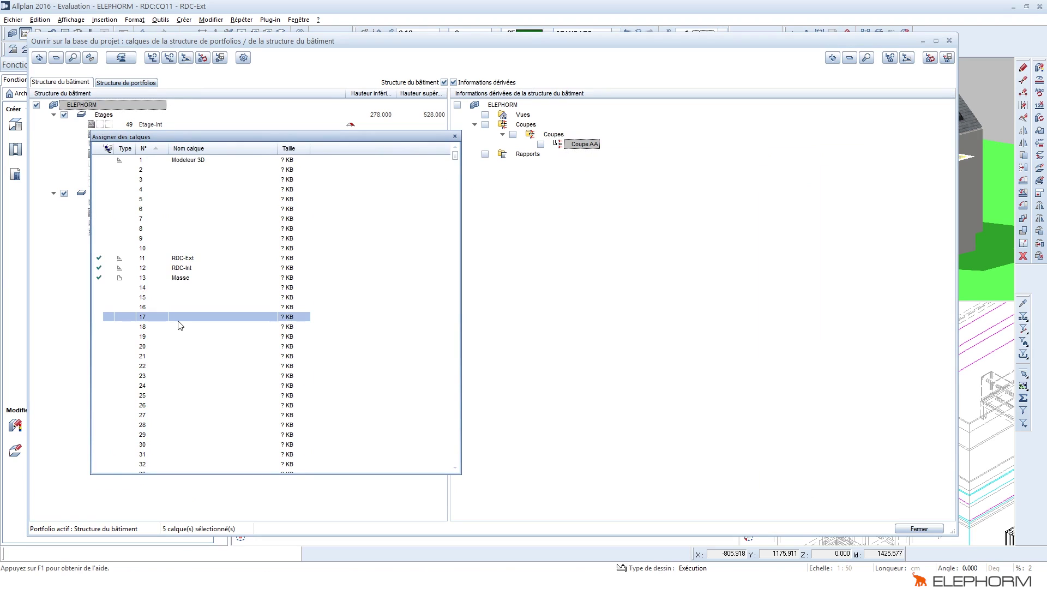
type("500")
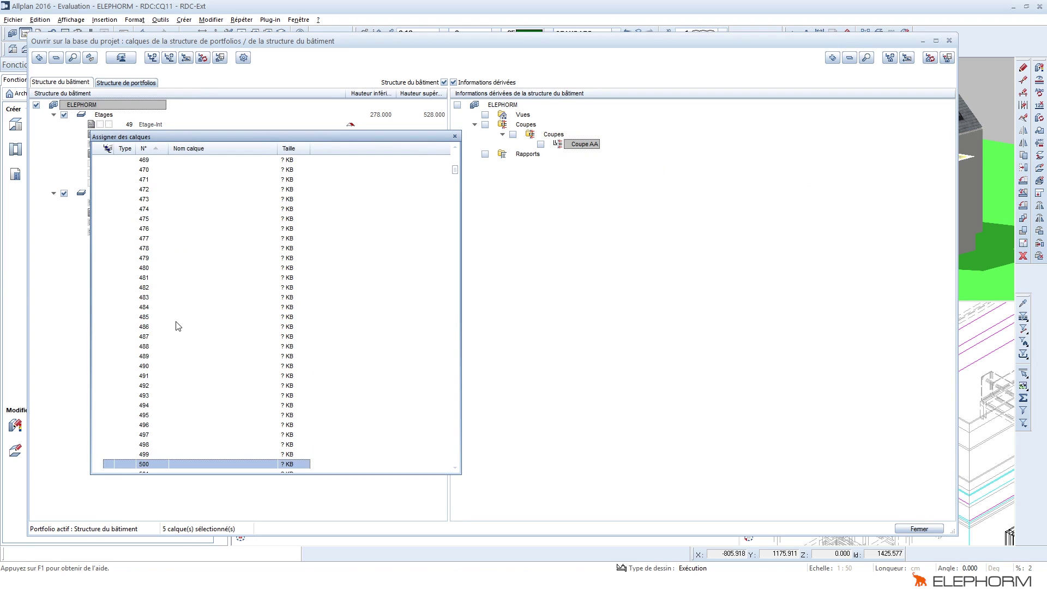
scroll(211, 432, "down", 4)
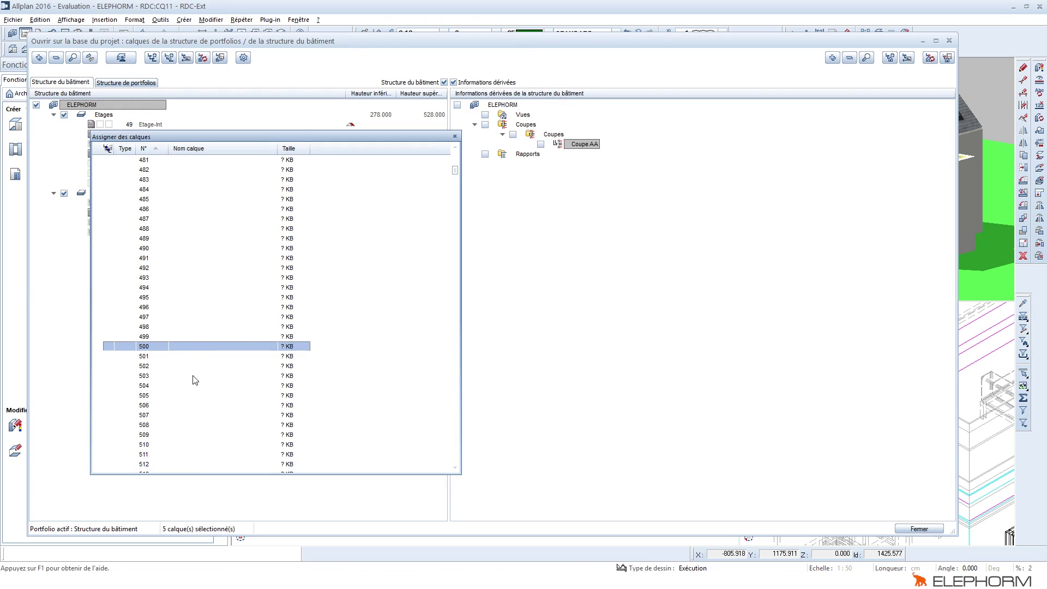
left_click(191, 381, "shift")
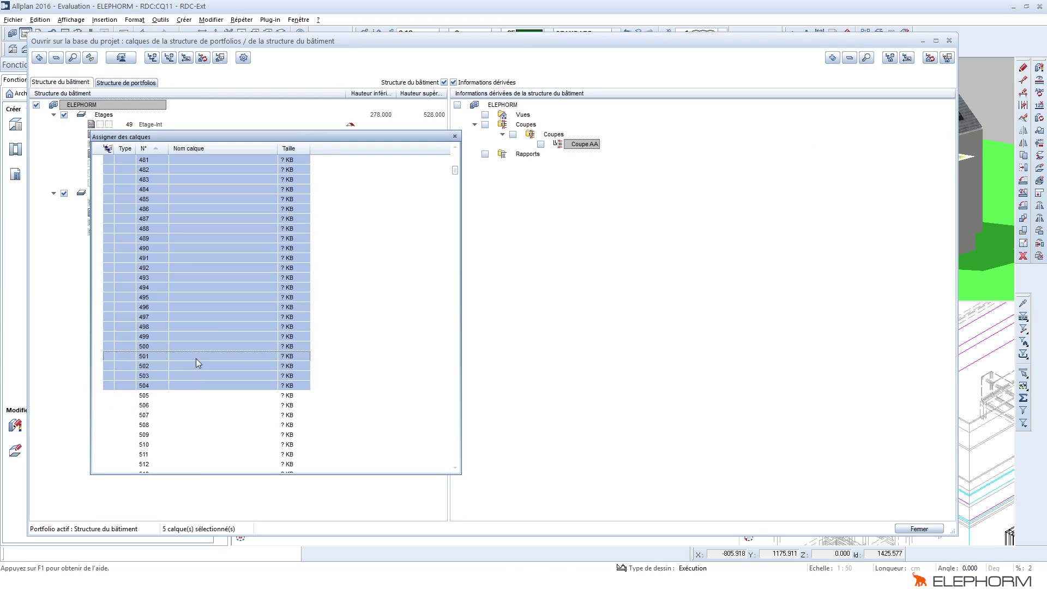
left_click(195, 359)
left_click(192, 347)
left_click(191, 389, "shift")
left_click_drag(197, 362, 585, 144)
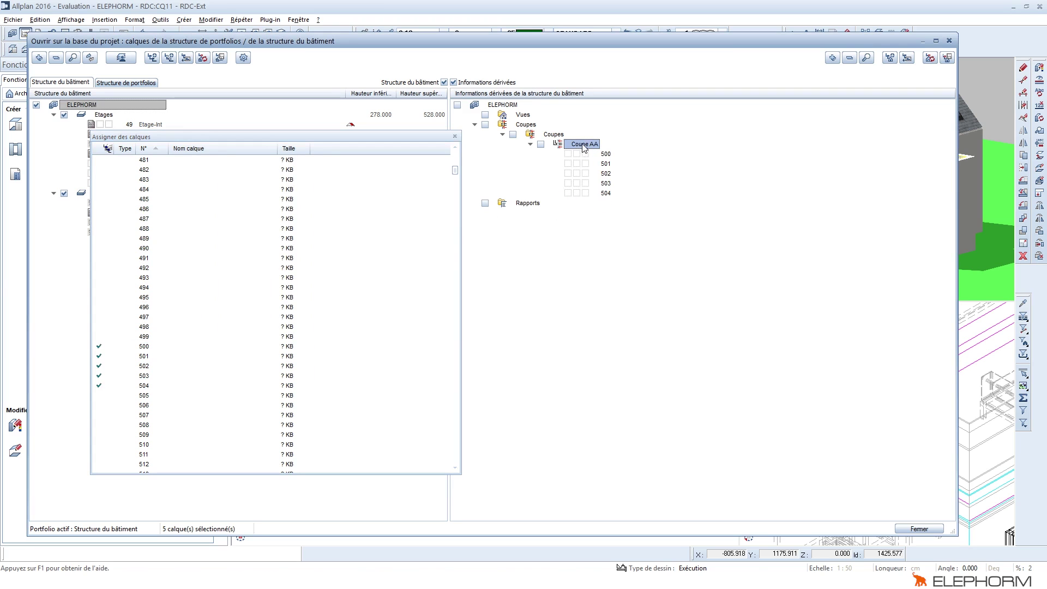
Set the section source drawing files for file 500 to Etage-Int, Etage-Ext, Couverture, RDC-Ext and RDC-Int.
left_click(606, 154)
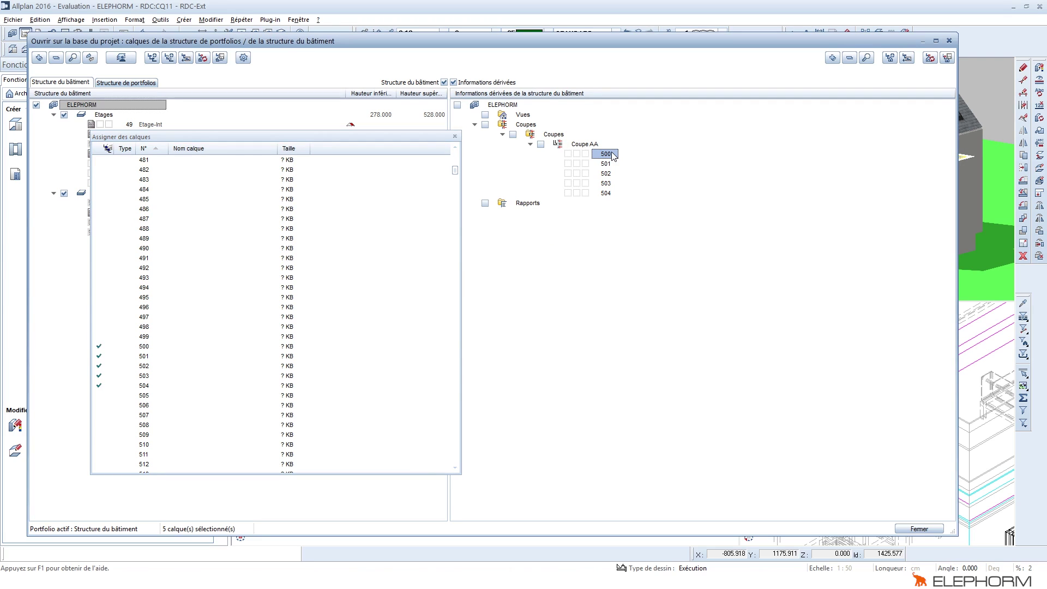
right_click(613, 157)
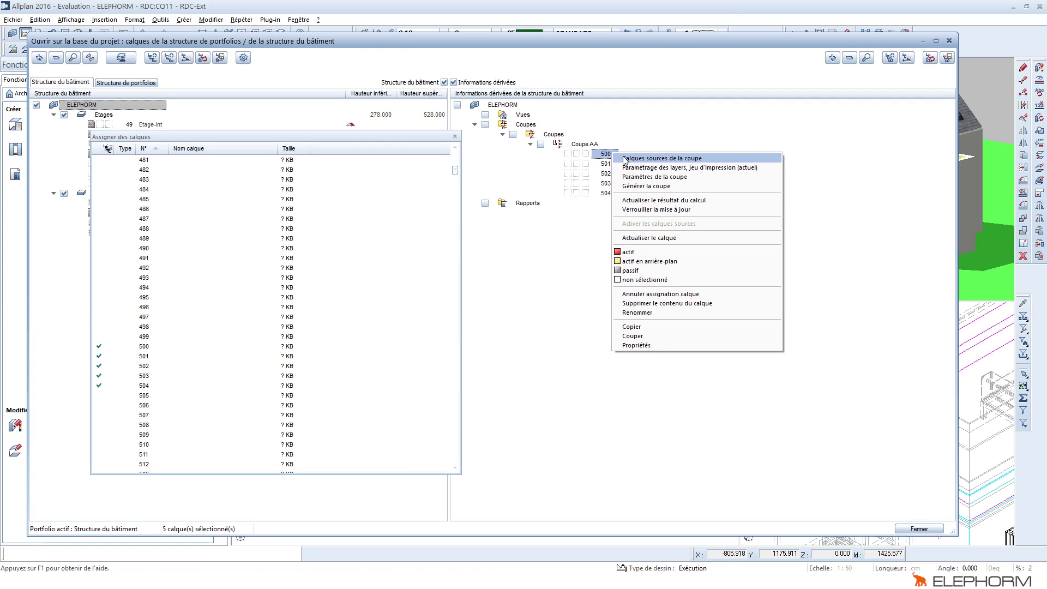
left_click(625, 159)
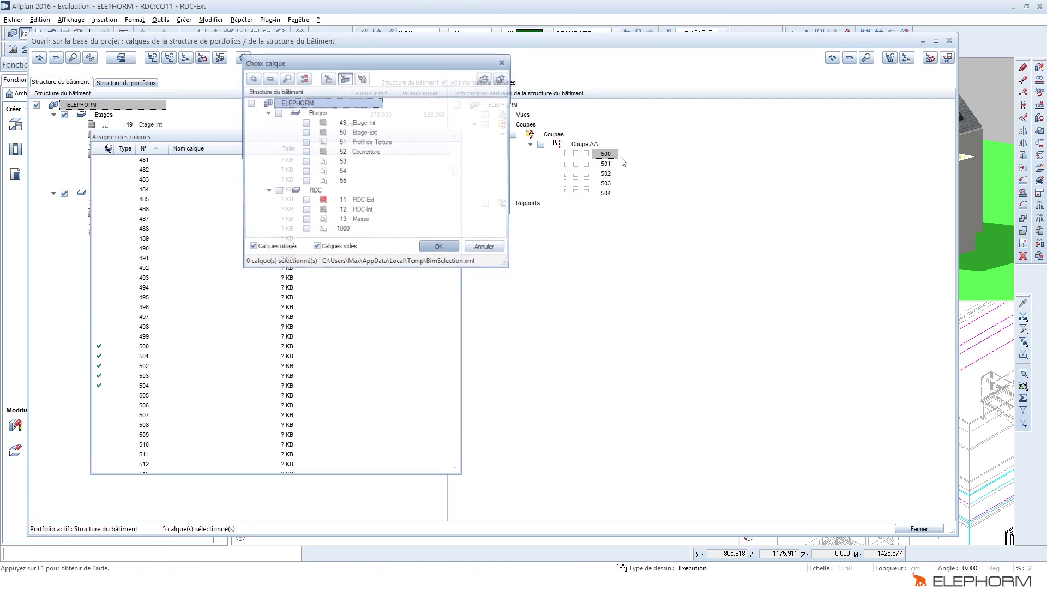
left_click(305, 123)
left_click(305, 133)
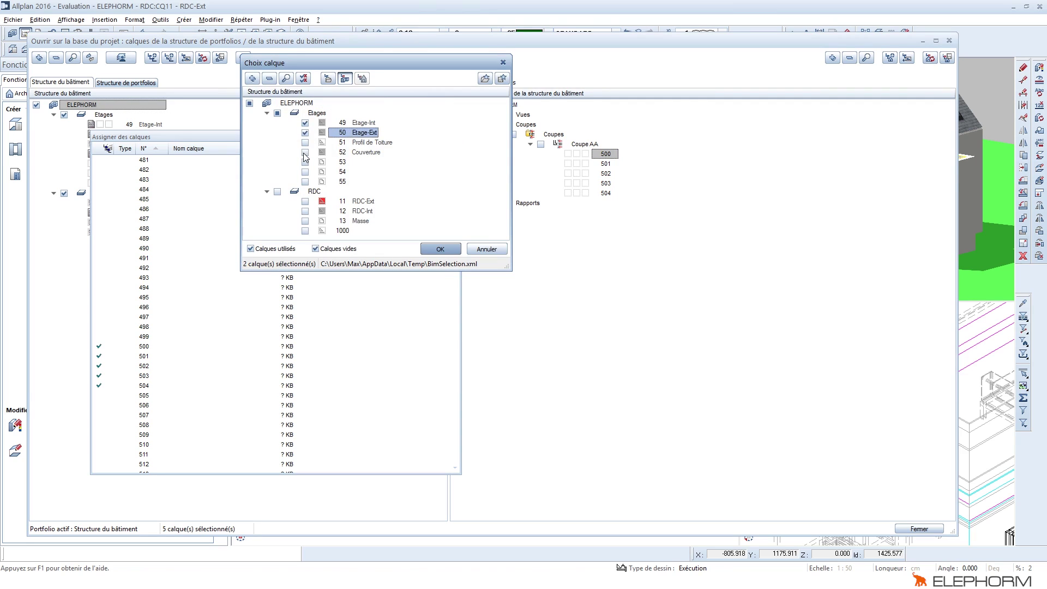
left_click(306, 153)
left_click(305, 201)
left_click(305, 212)
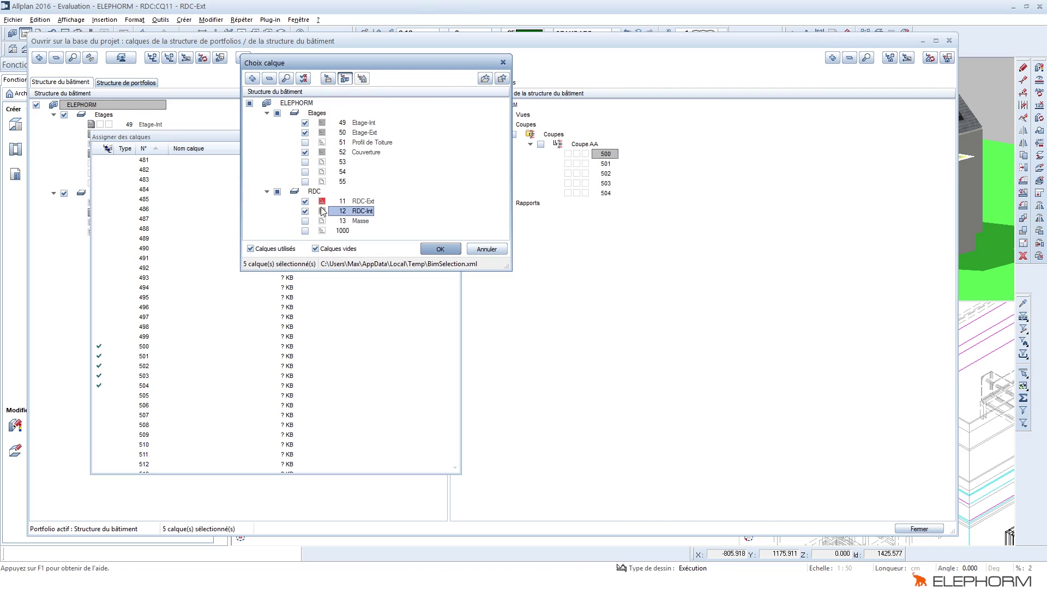
left_click(441, 249)
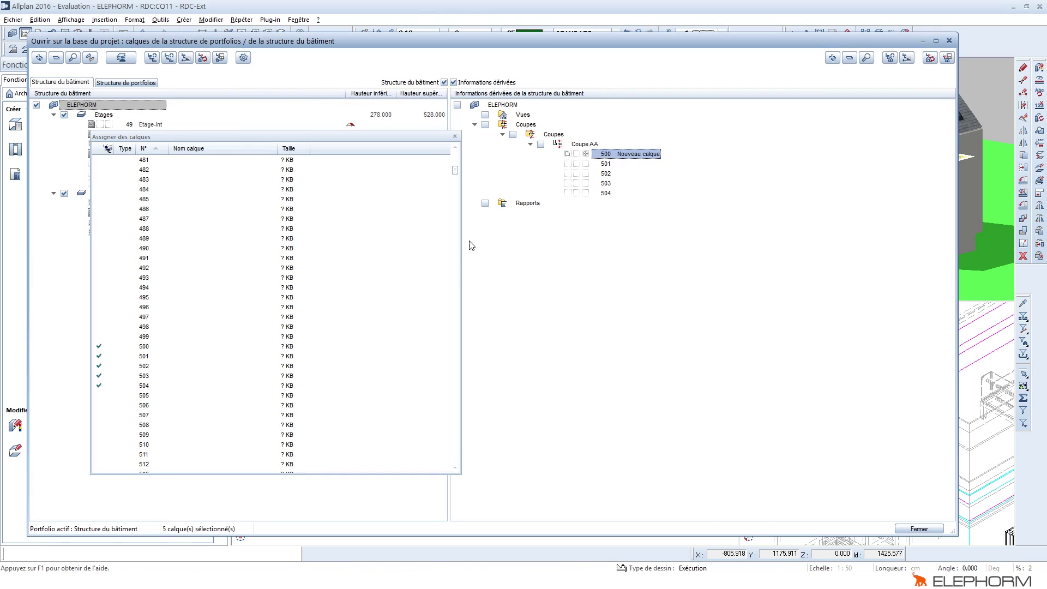
Generate section A into drawing file 500.
right_click(637, 158)
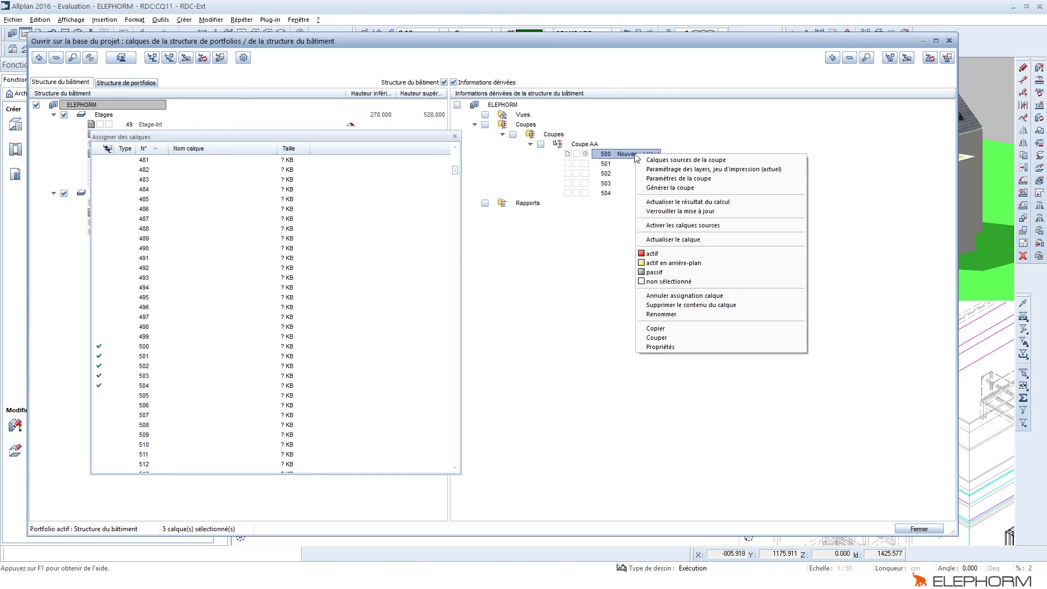
left_click(650, 189)
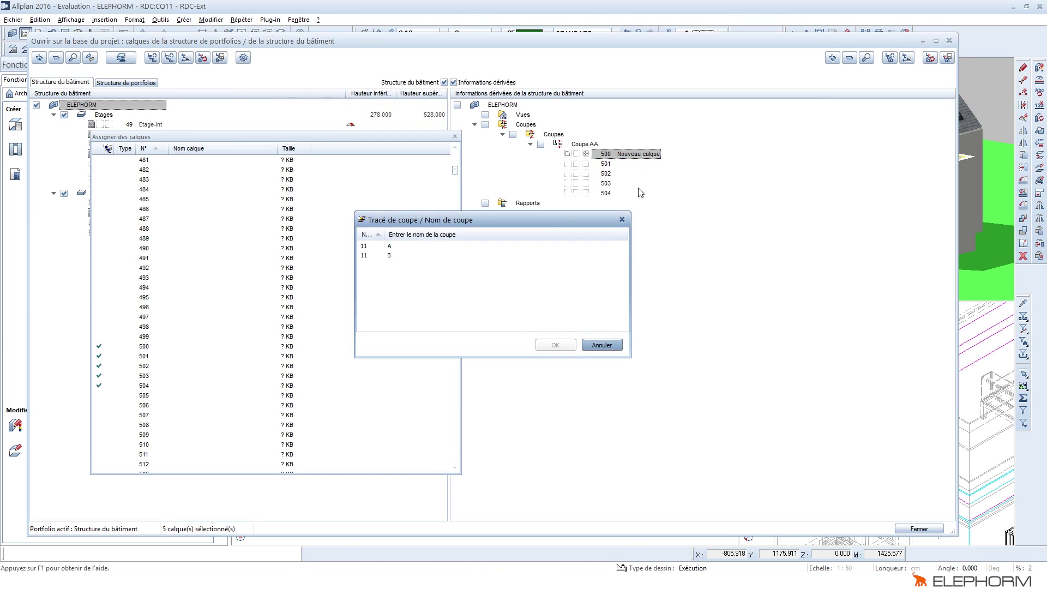
double_click(395, 247)
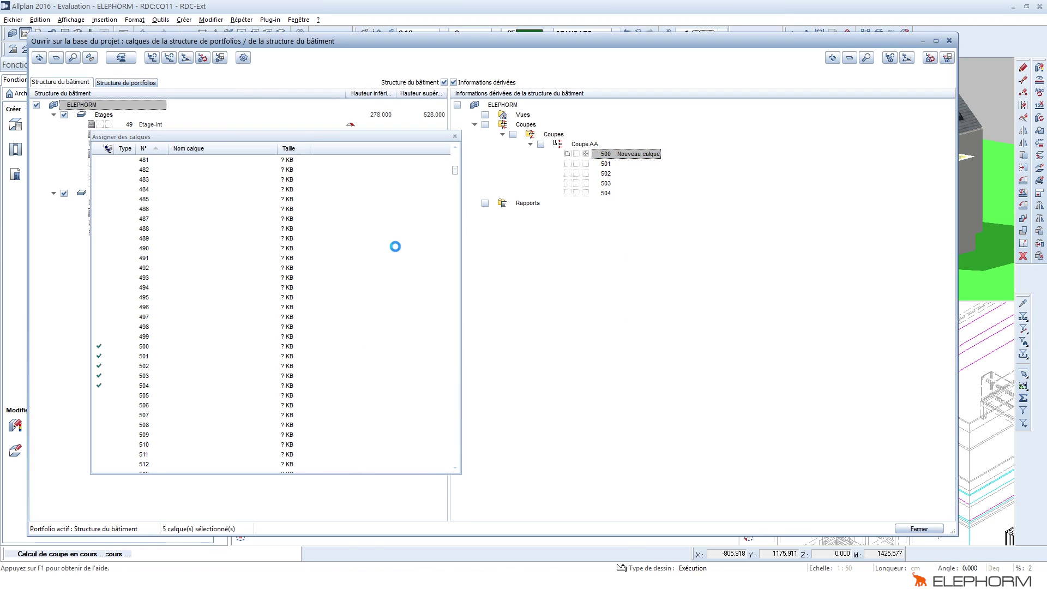
Open the section parameters of drawing file 500 and look through its surface definitions.
right_click(641, 158)
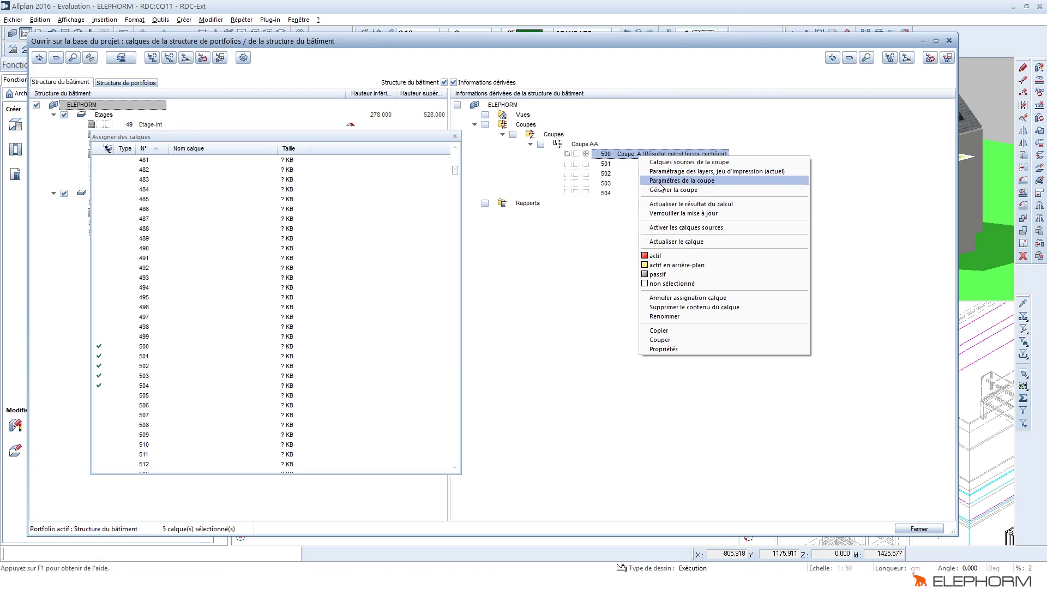
left_click(660, 184)
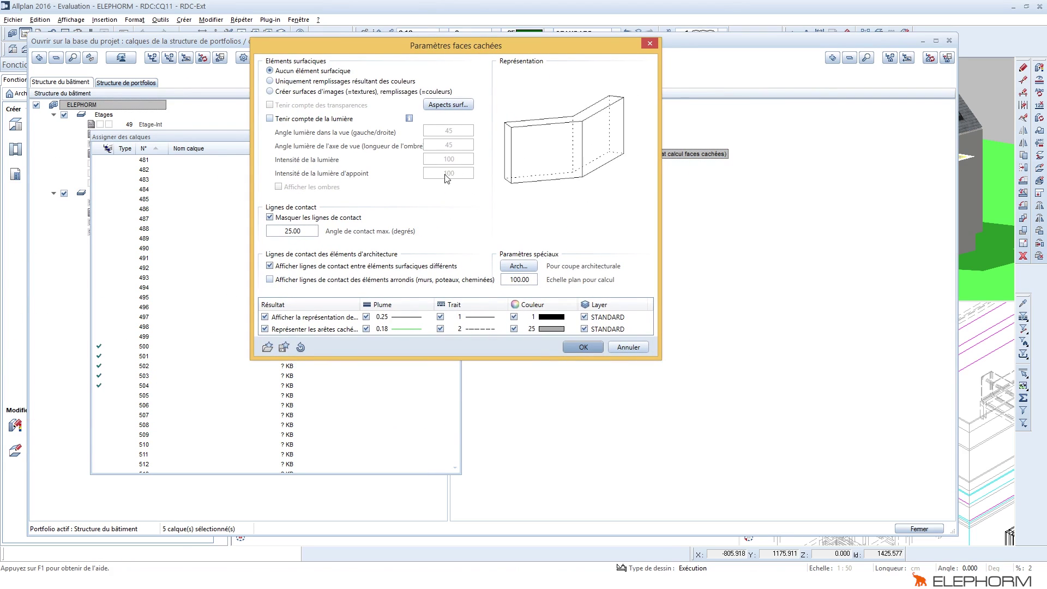
left_click_drag(388, 46, 396, 48)
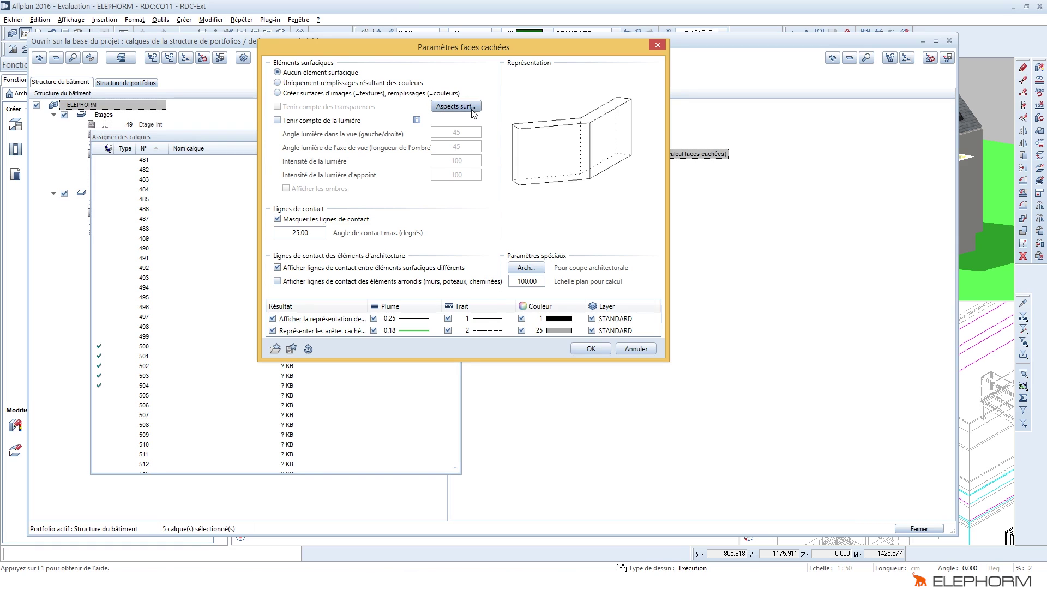
left_click(437, 106)
scroll(385, 308, "down", 7)
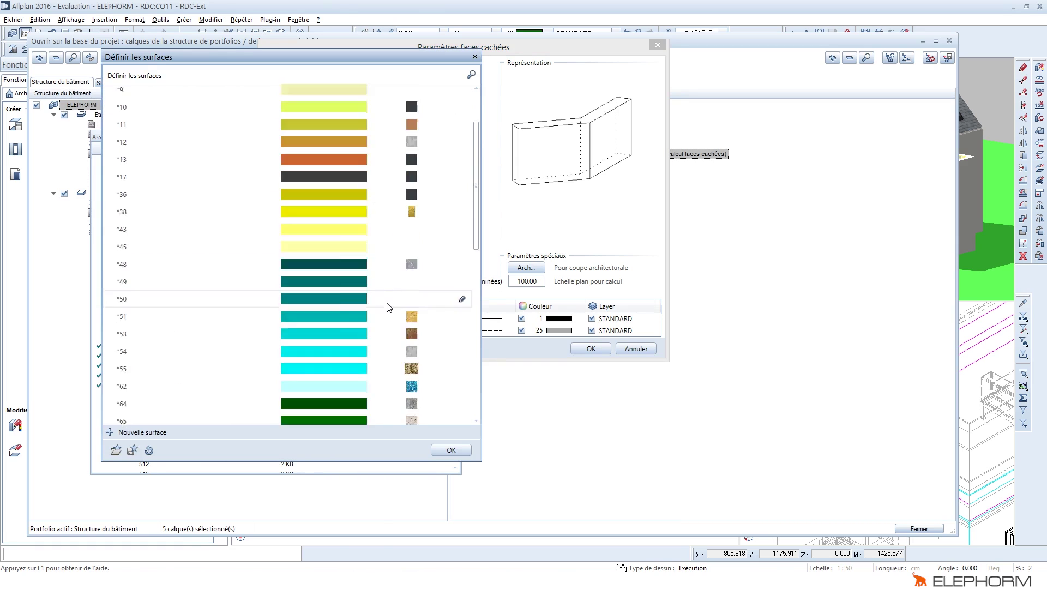
scroll(385, 305, "down", 3)
scroll(388, 276, "up", 8)
scroll(404, 232, "up", 3)
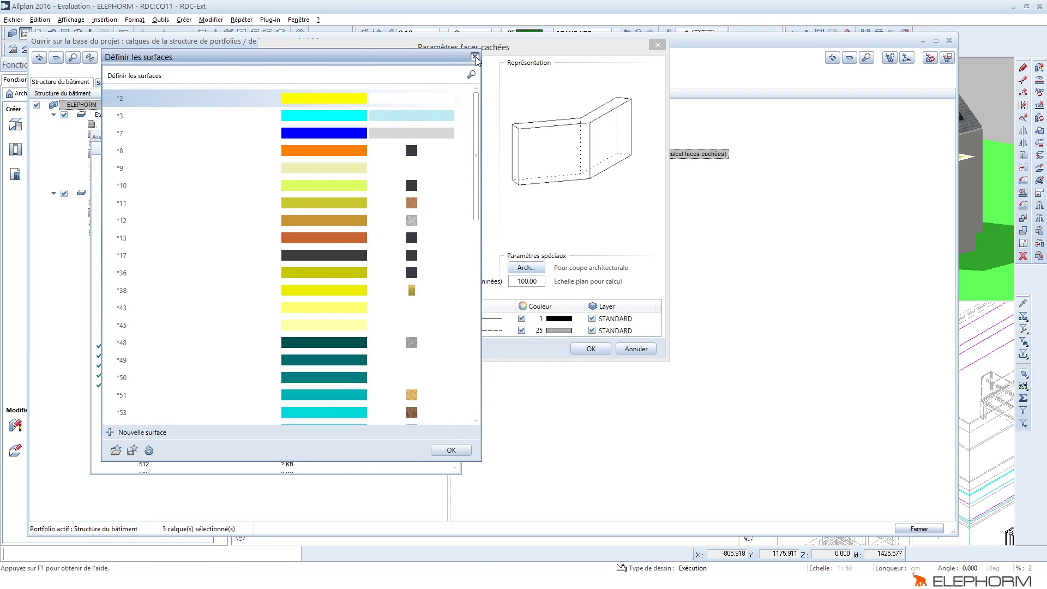
left_click(475, 57)
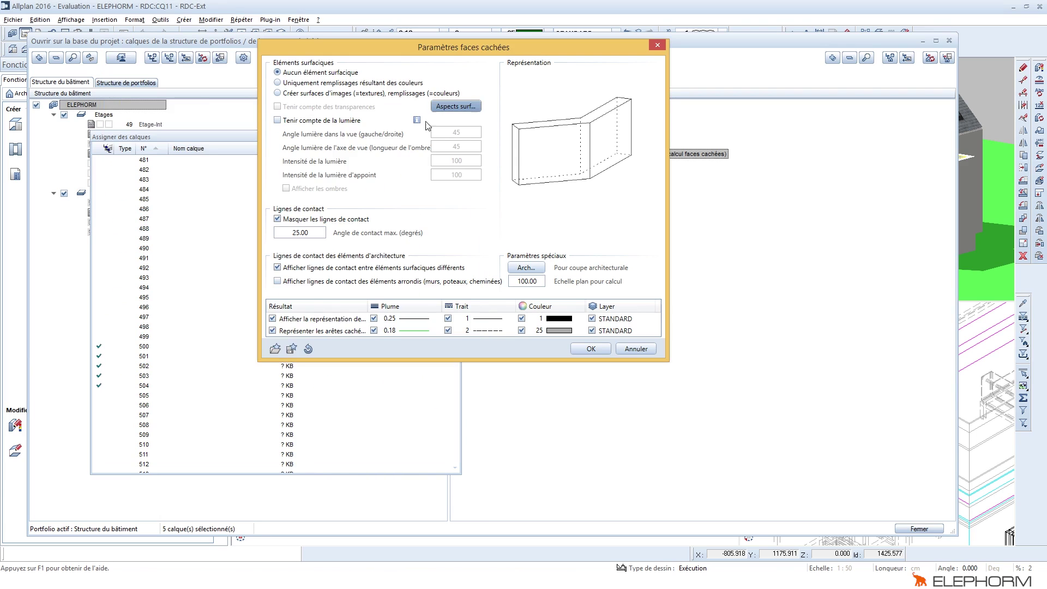
left_click(335, 122)
left_click(330, 190)
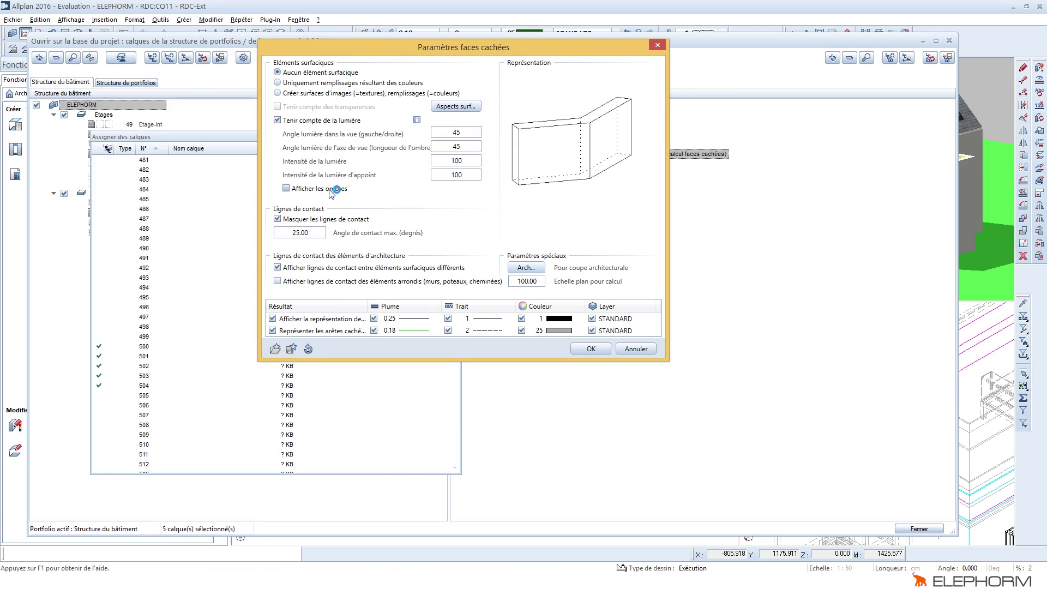
left_click(300, 121)
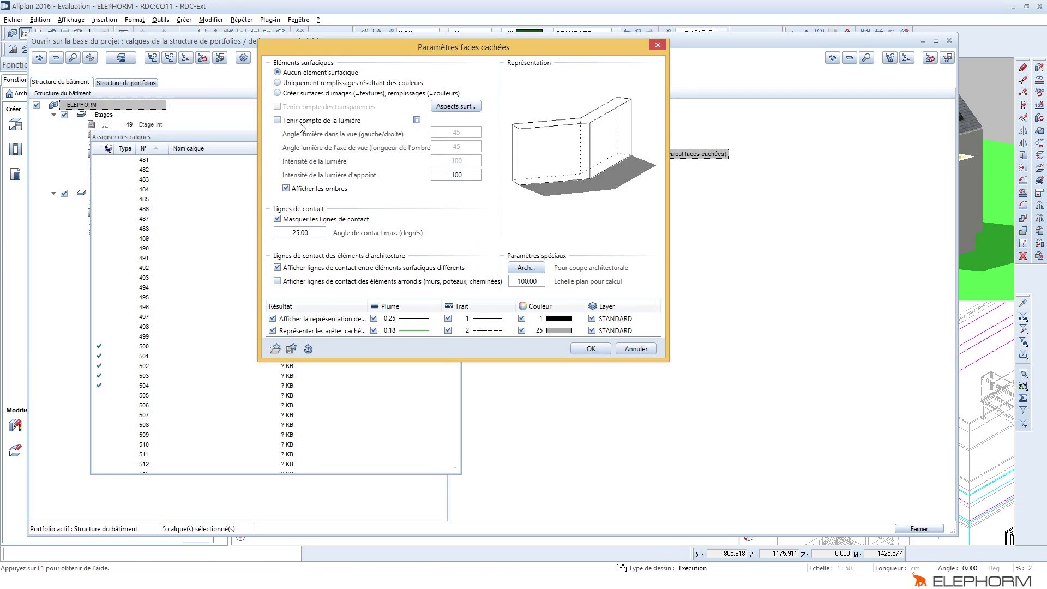
Set the architectural section to represent each floor layer, with minimum total thickness and minimum layer thickness both 0.
left_click(525, 267)
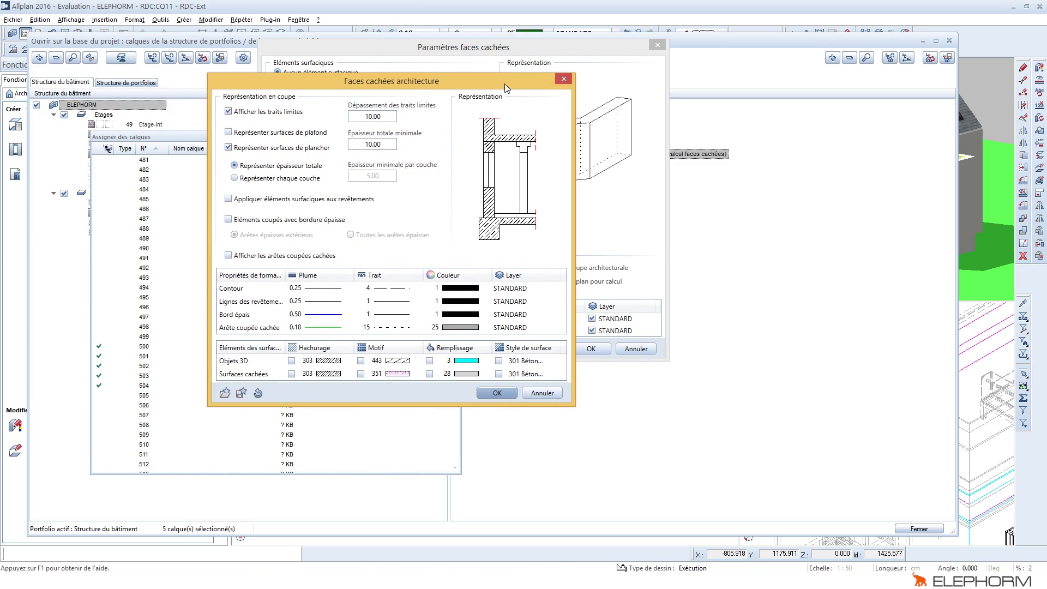
left_click_drag(406, 82, 411, 83)
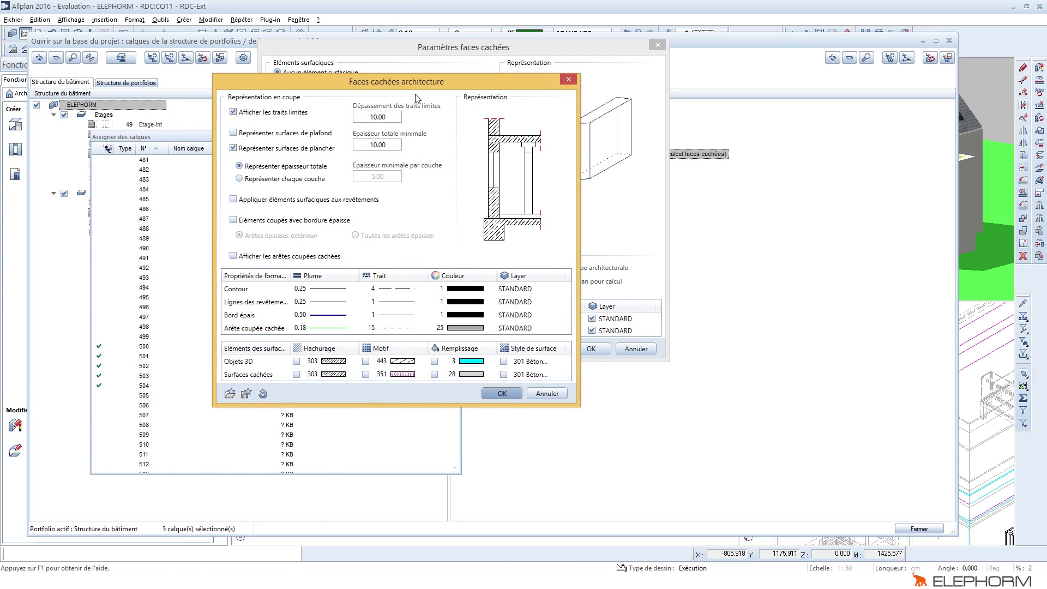
left_click(294, 179)
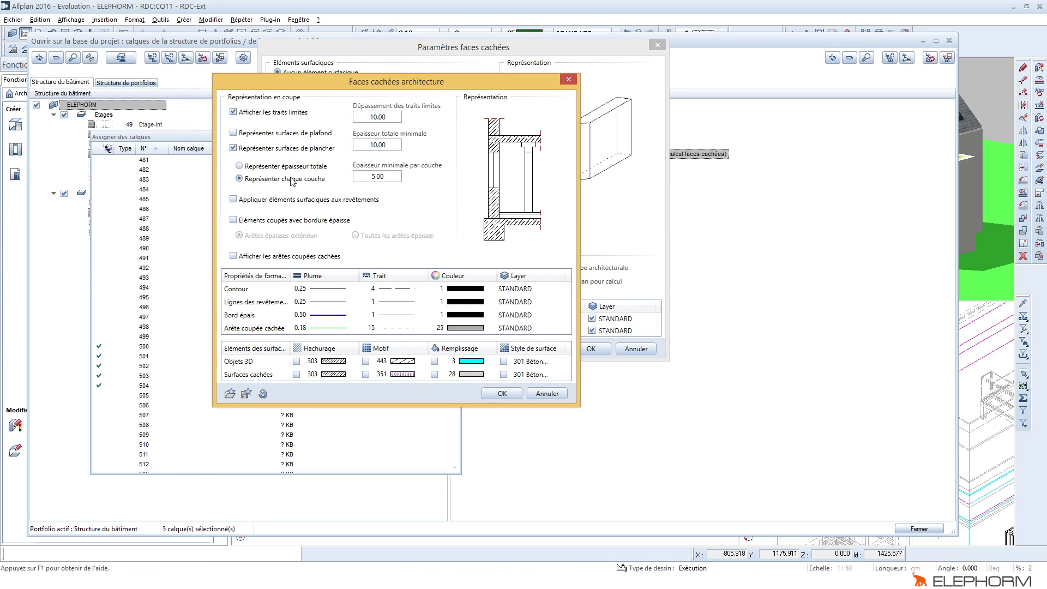
double_click(383, 178)
type("0")
double_click(382, 145)
type("0")
double_click(380, 178)
Apply surface elements to the finishes and give cut elements a thick border on their outer edges.
left_click(323, 205)
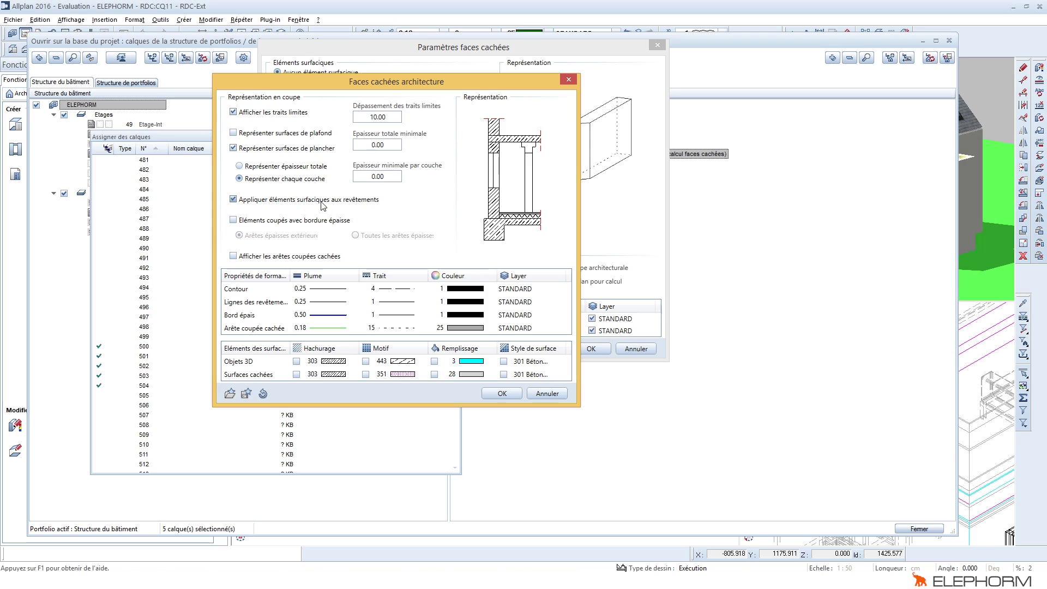
left_click(271, 224)
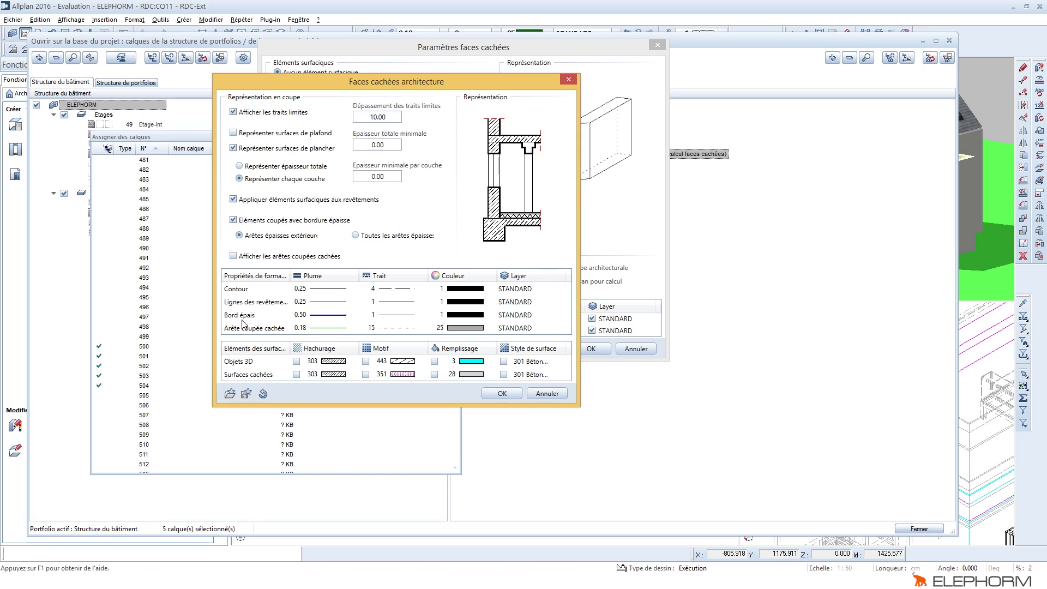
left_click(501, 394)
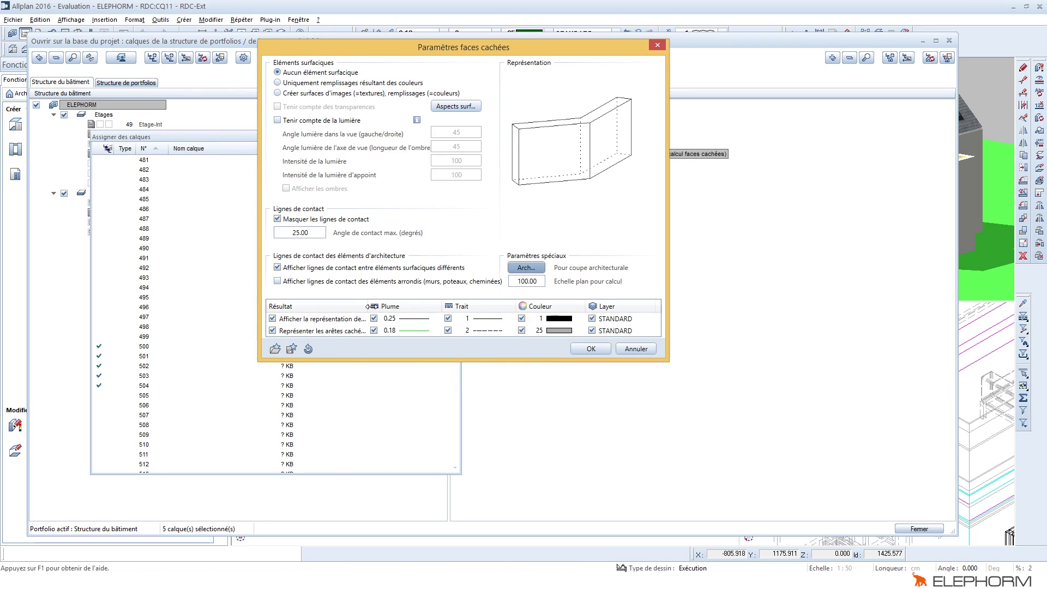
Turn off the representation of hidden edges and accept the hidden-face parameters.
left_click_drag(367, 306, 372, 306)
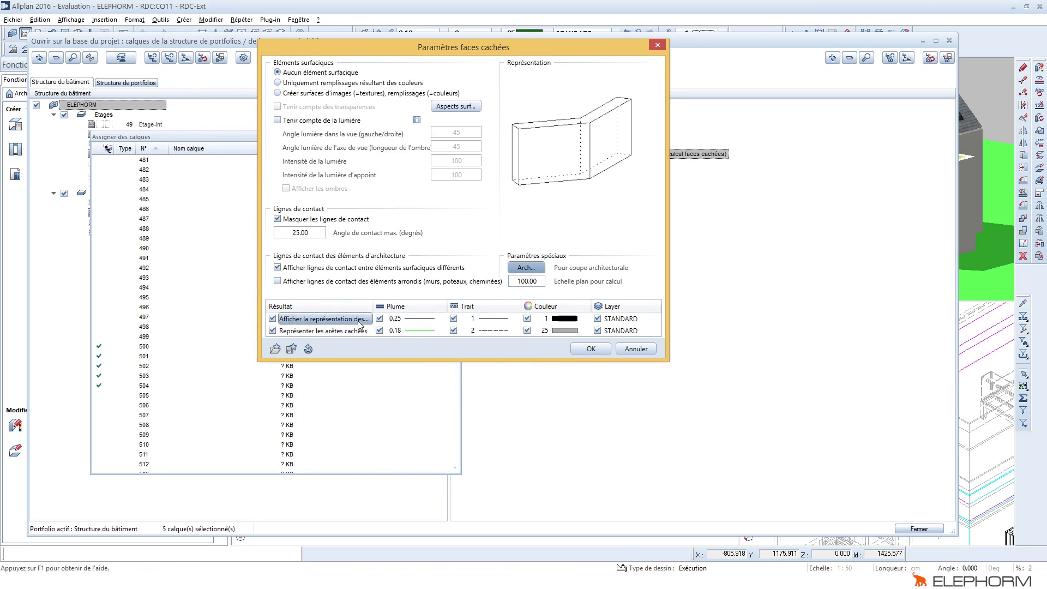
left_click_drag(446, 306, 416, 306)
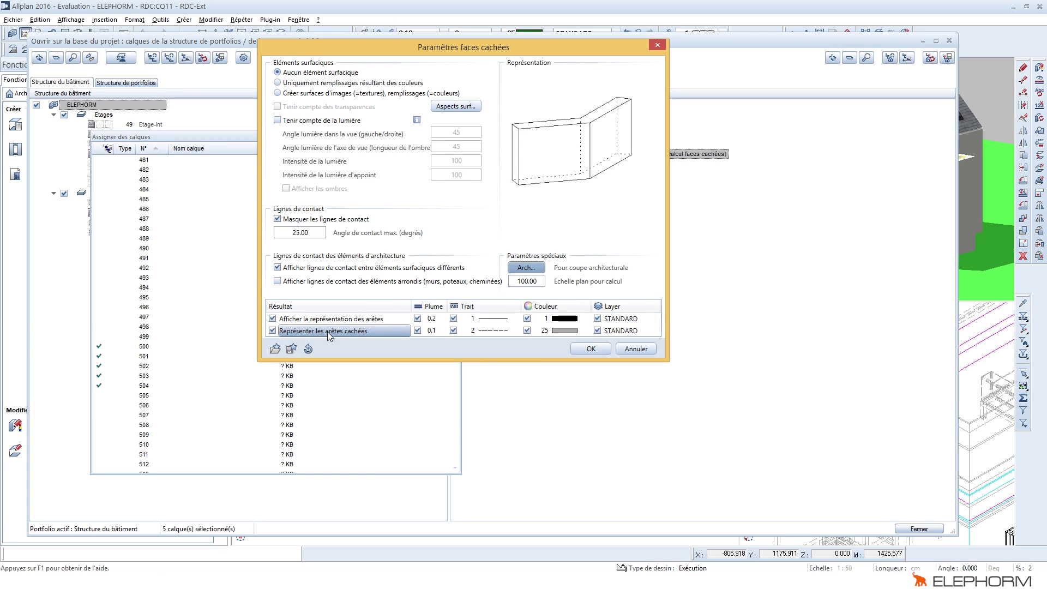
left_click(272, 330)
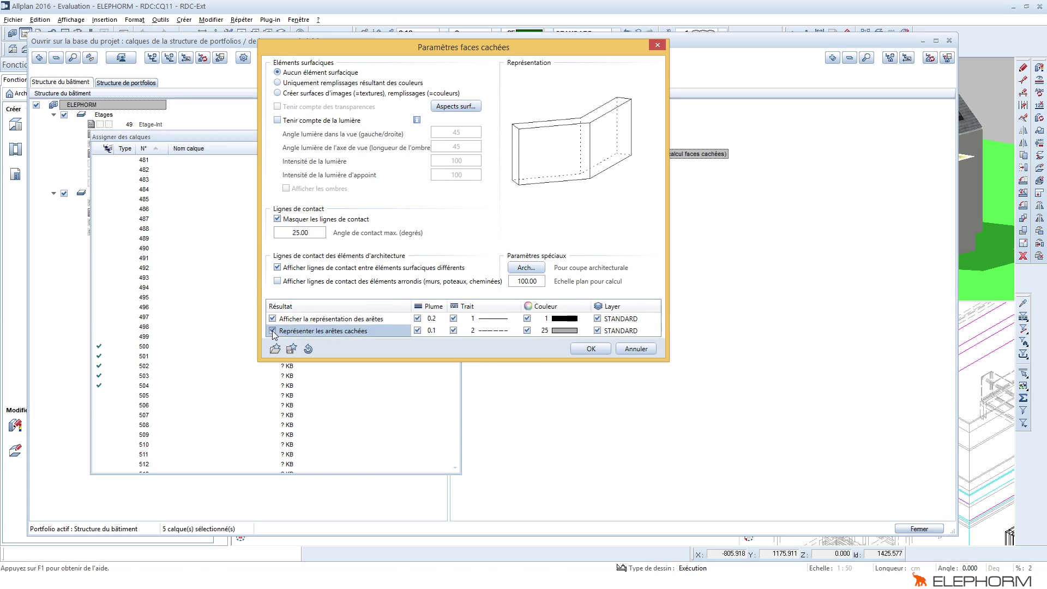
left_click(515, 322)
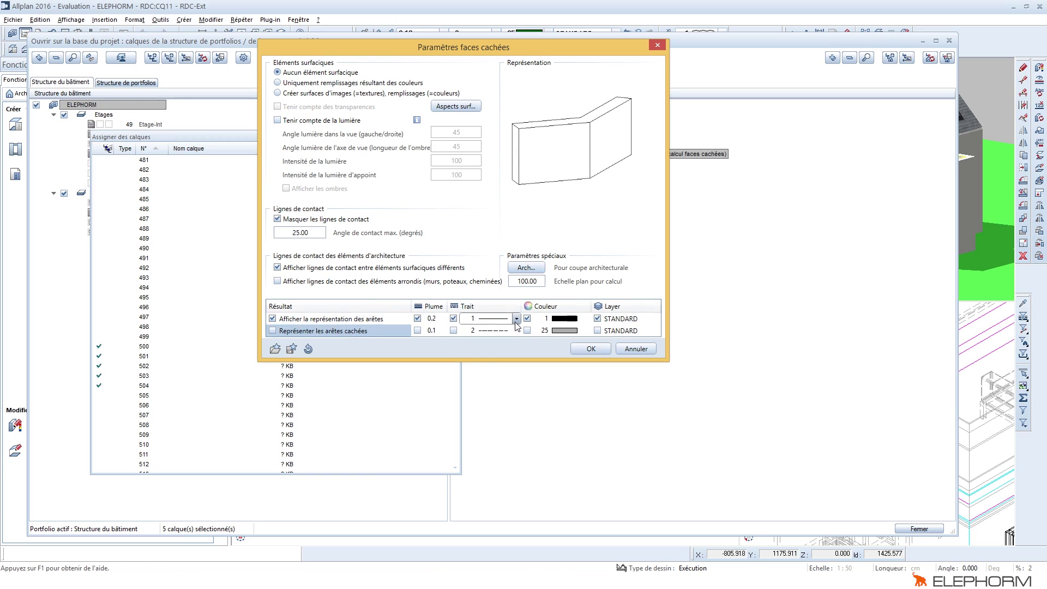
left_click(592, 349)
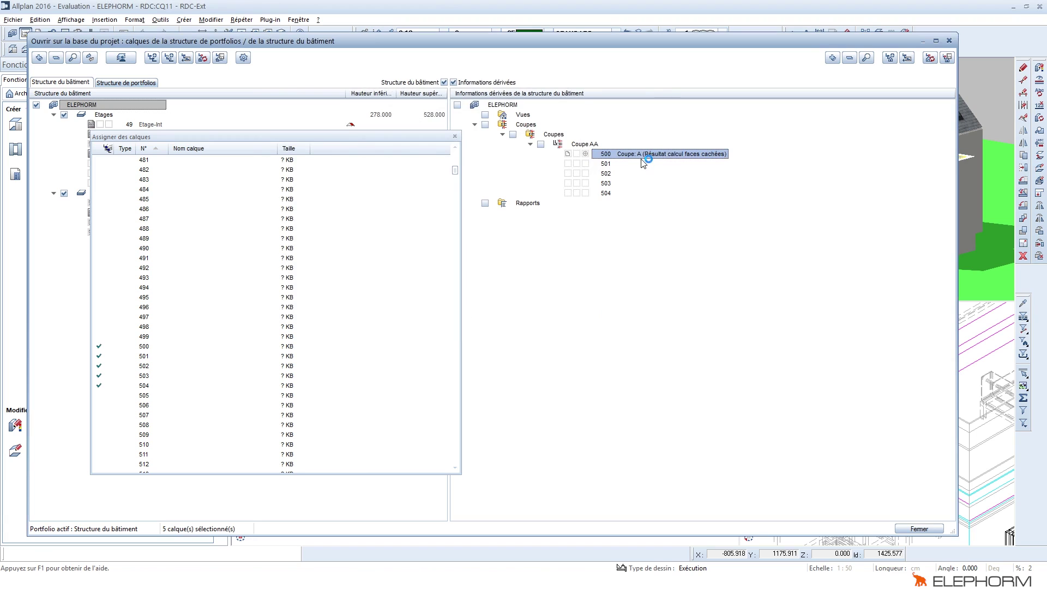
Update the calculation result of section A in drawing file 500 and open that drawing file.
right_click(642, 157)
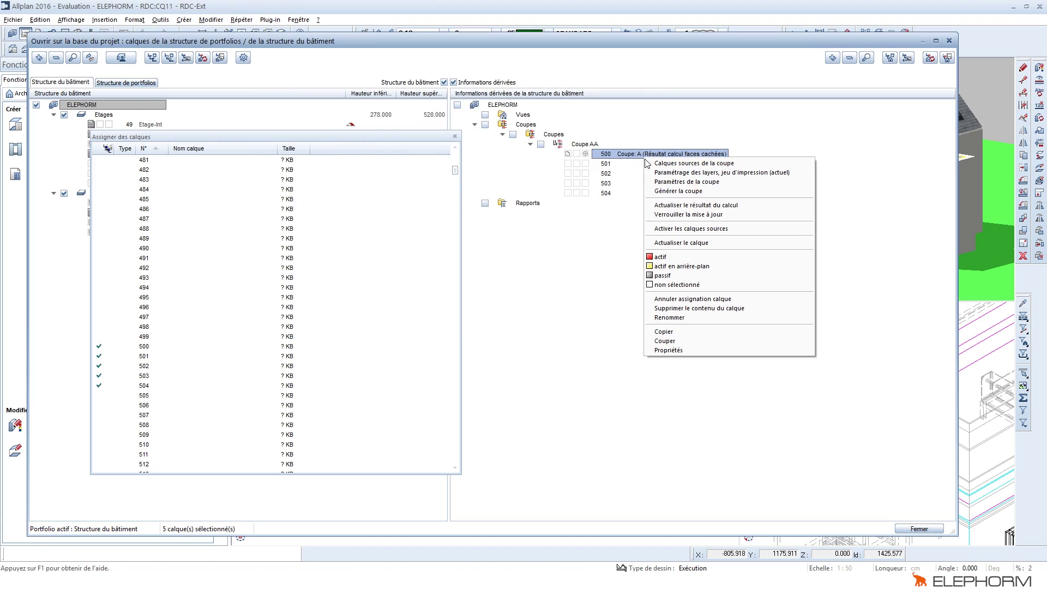
left_click(659, 207)
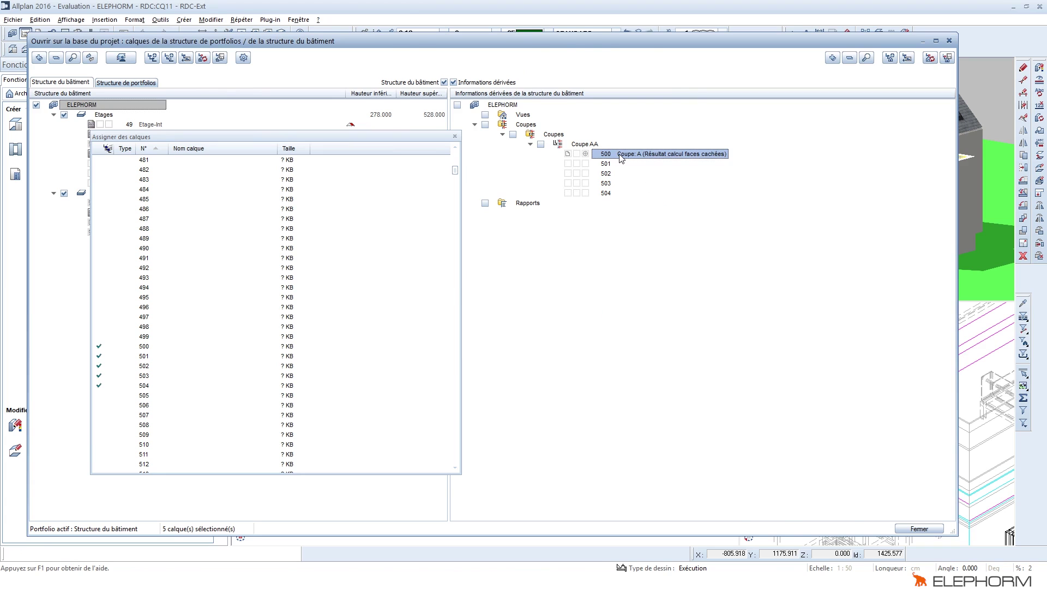
double_click(620, 158)
Examine the generated section A in plan view, including the walls, floors, roof and upper partition.
scroll(540, 294, "up", 5)
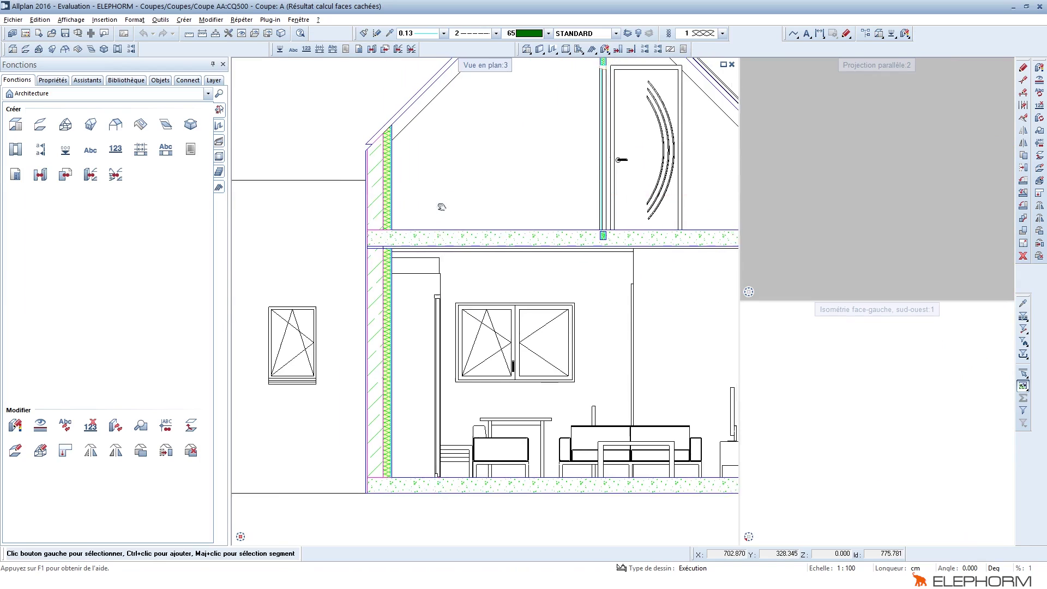
scroll(442, 206, "down", 3)
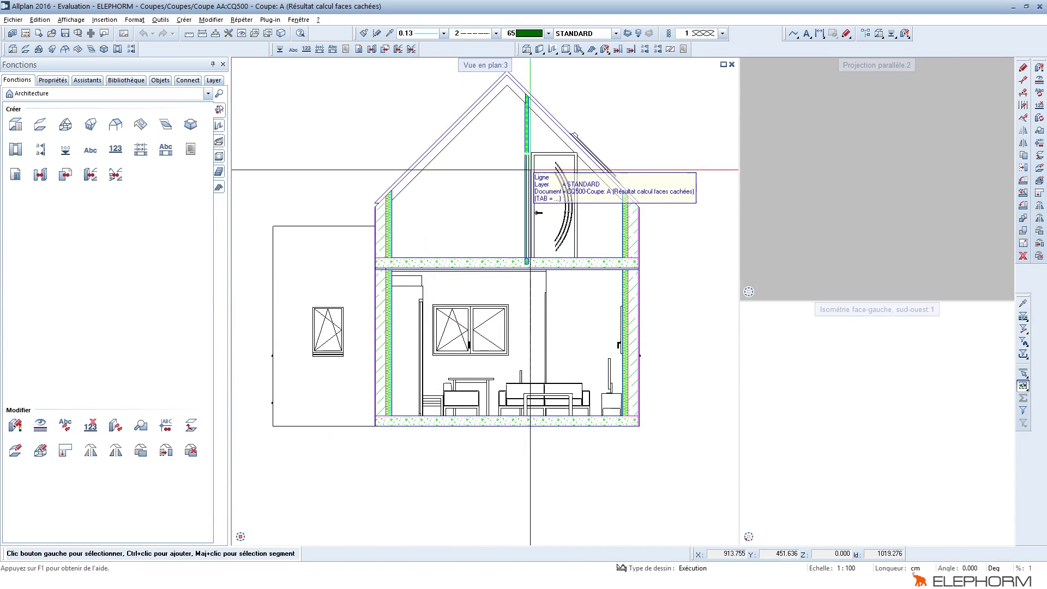
scroll(530, 170, "up", 5)
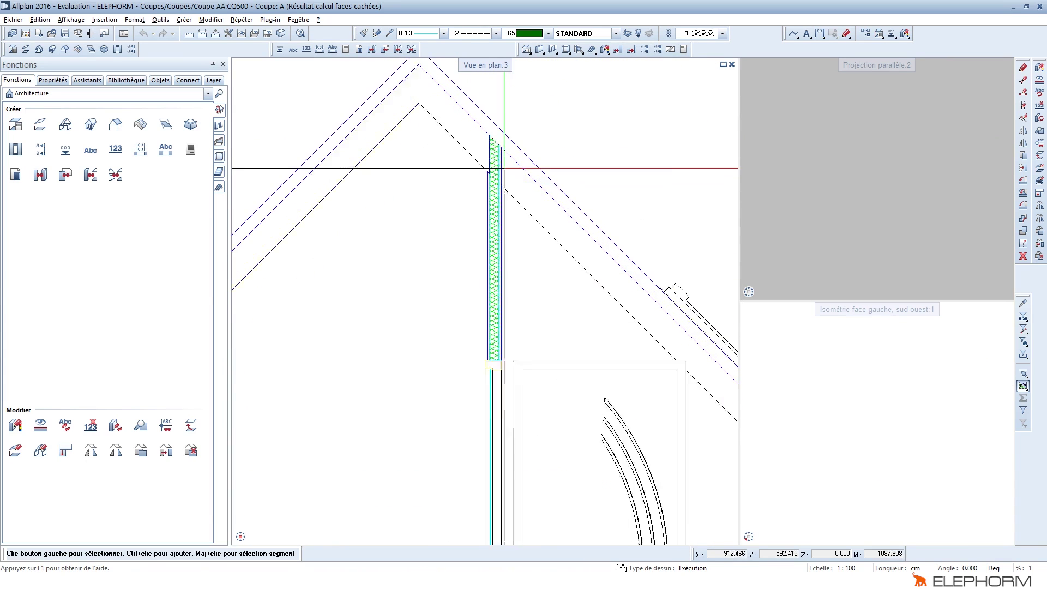
scroll(499, 185, "up", 3)
scroll(496, 211, "up", 4)
scroll(491, 182, "down", 10)
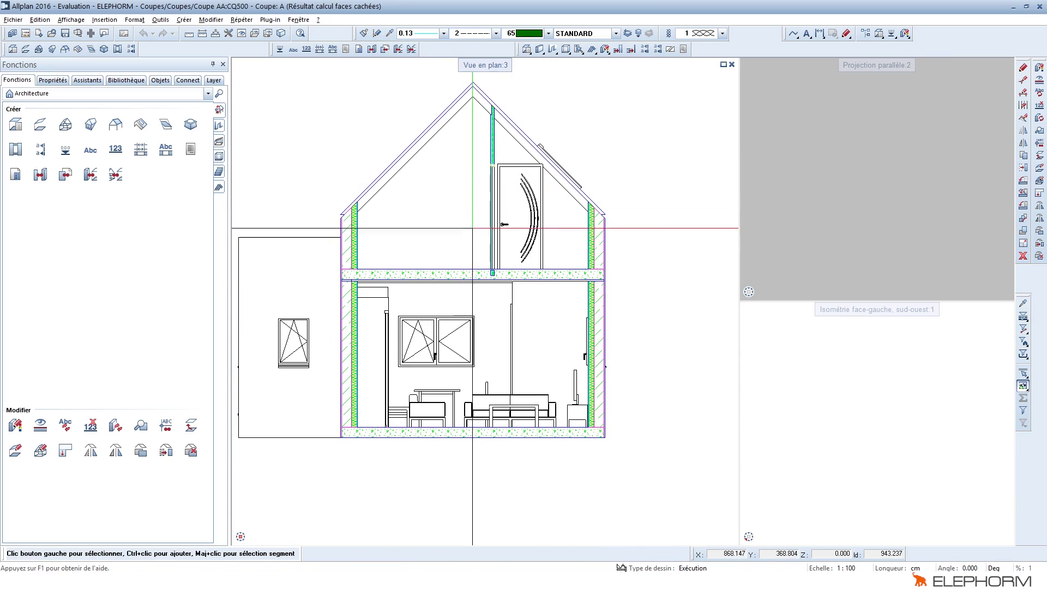
middle_click_drag(444, 345, 460, 307)
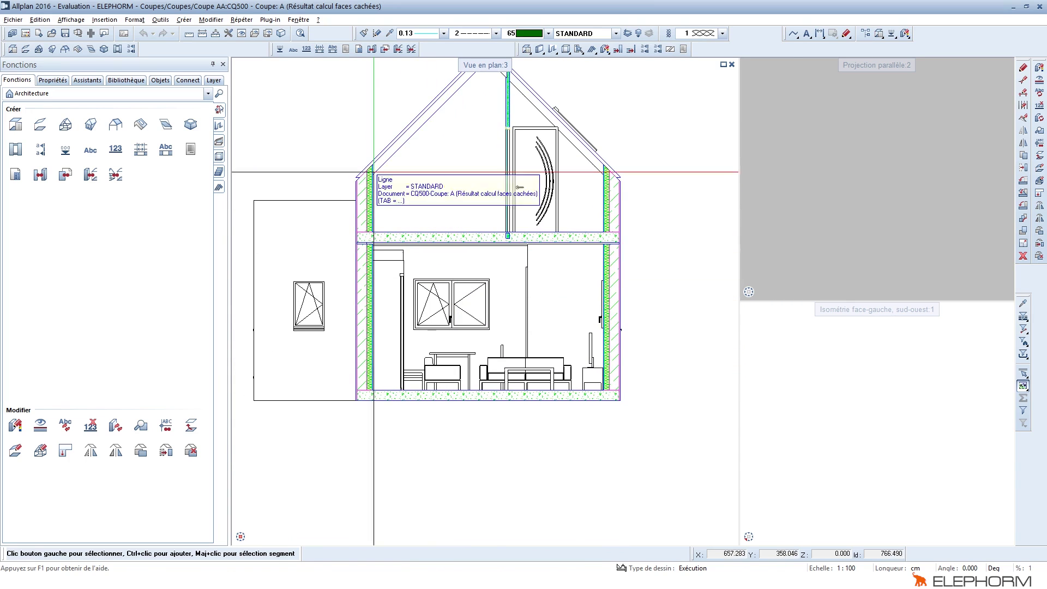
Add a view level under Vues in the derived building structure and name it "Vue SUD".
key("F2")
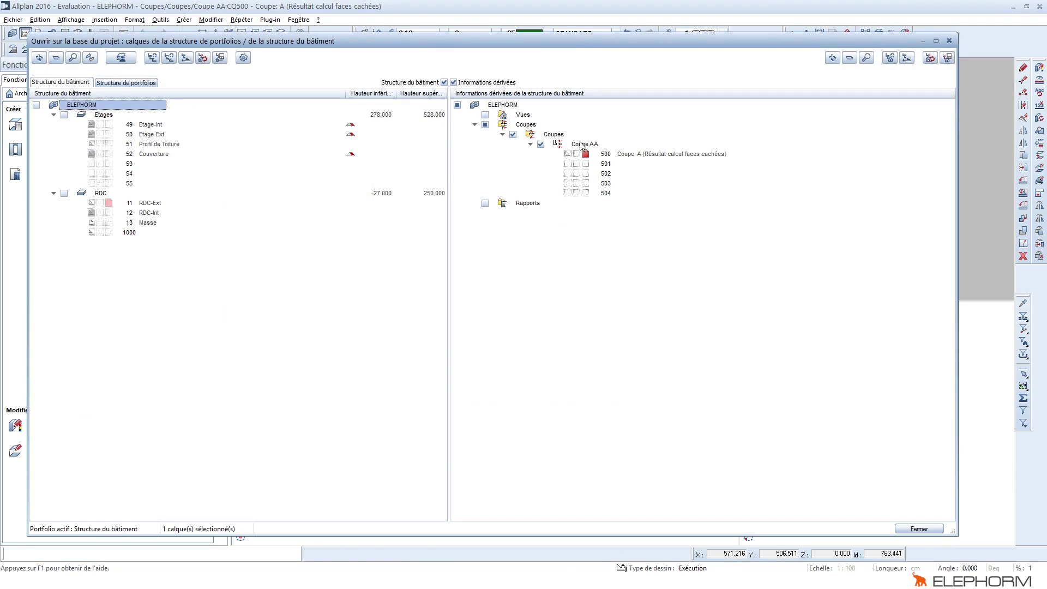
left_click(527, 125)
right_click(528, 126)
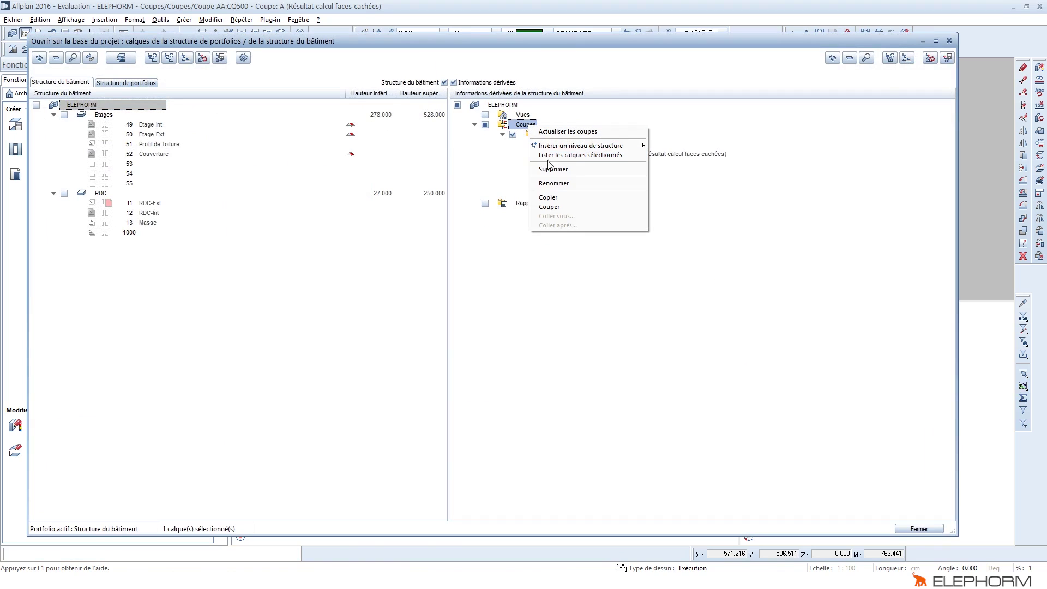
left_click(522, 119)
right_click(526, 117)
mouse_move(548, 139)
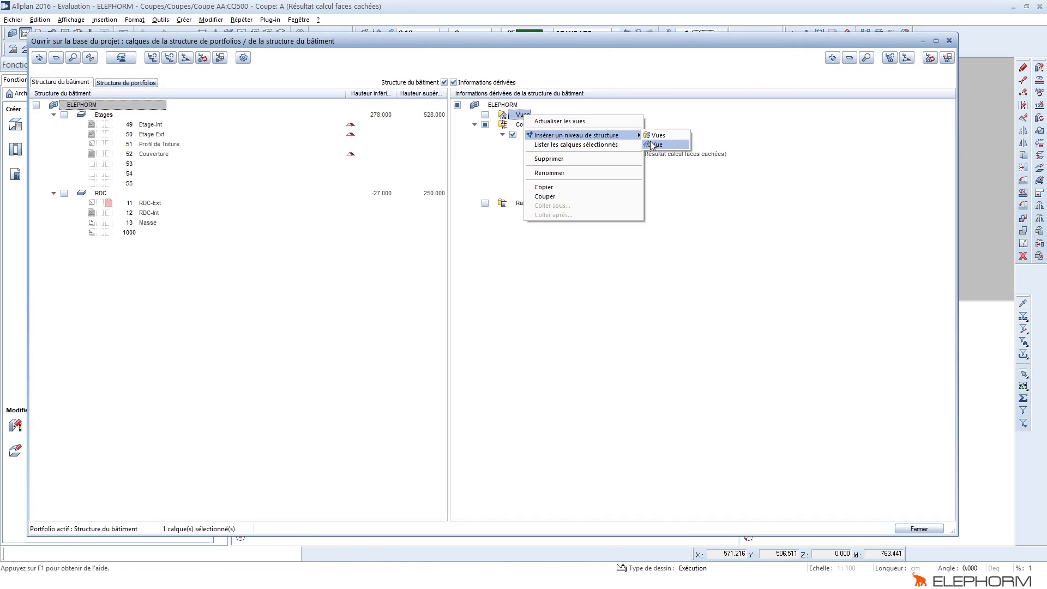
left_click(656, 145)
left_click(549, 125)
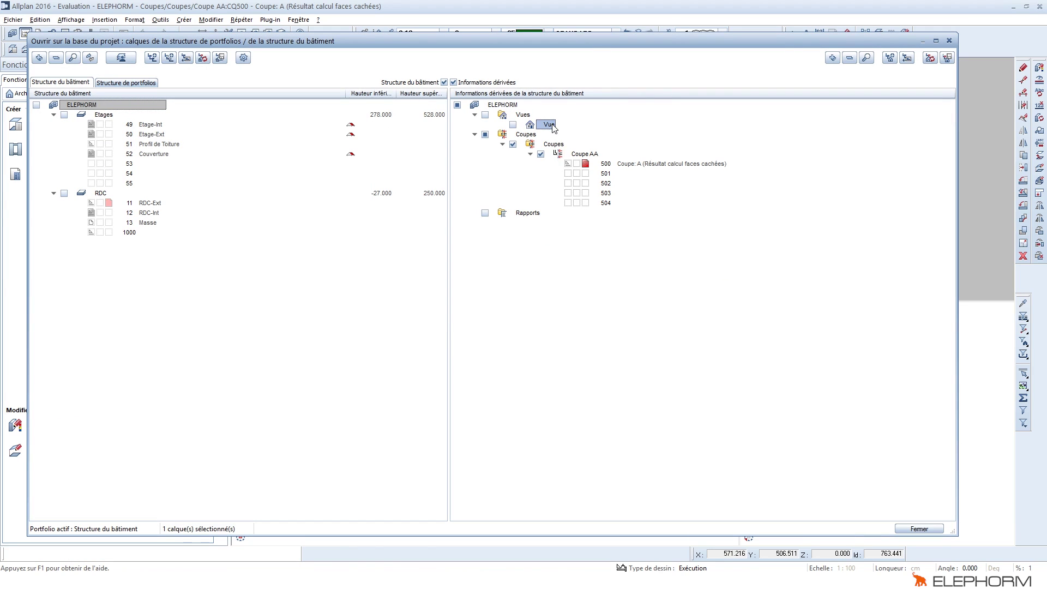
left_click(555, 127)
type("SUD")
key("Return")
Assign drawing files 600 to 604 to the Vue SUD level.
right_click(551, 128)
left_click(595, 148)
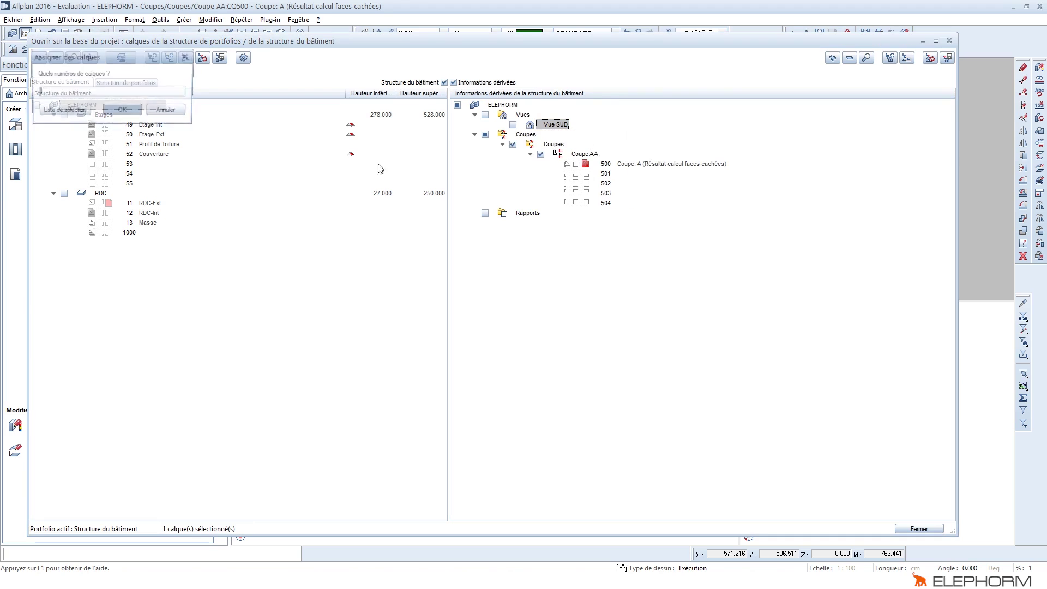
left_click(64, 109)
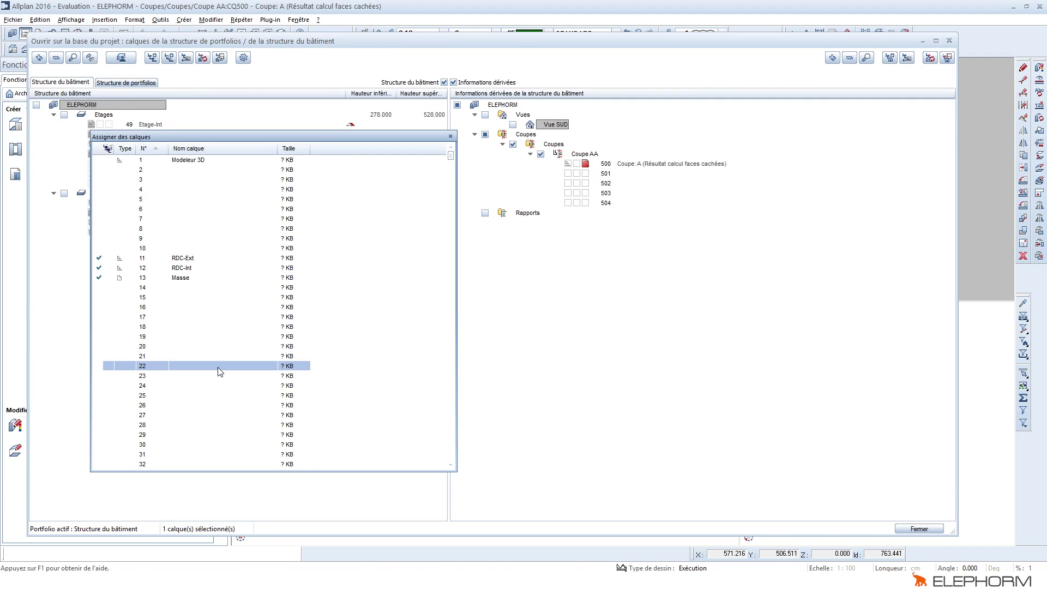
type("600")
scroll(157, 452, "down", 3)
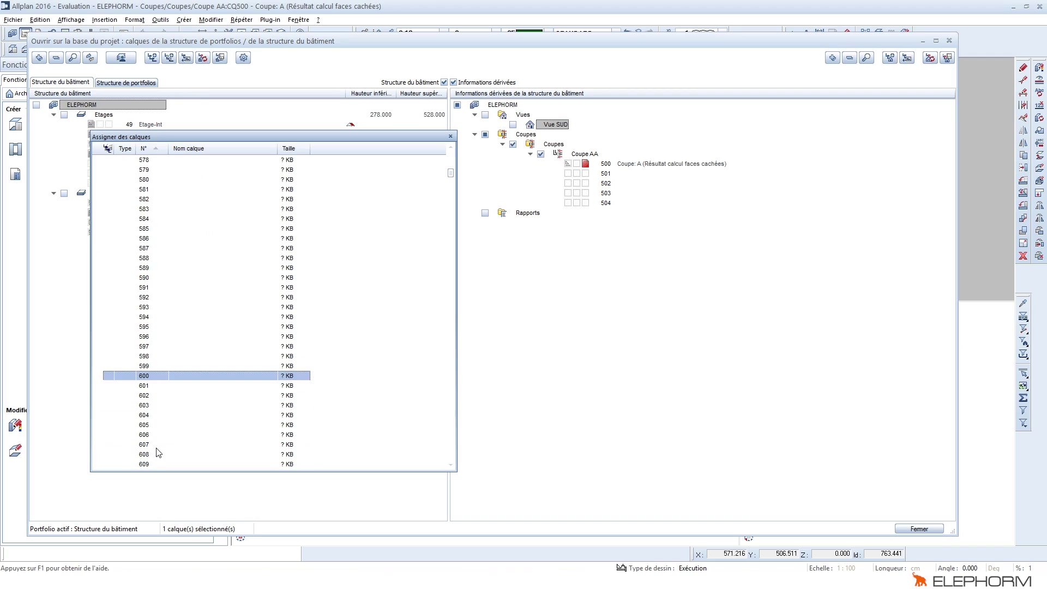
left_click(177, 411, "shift")
left_click(180, 398)
left_click(179, 382)
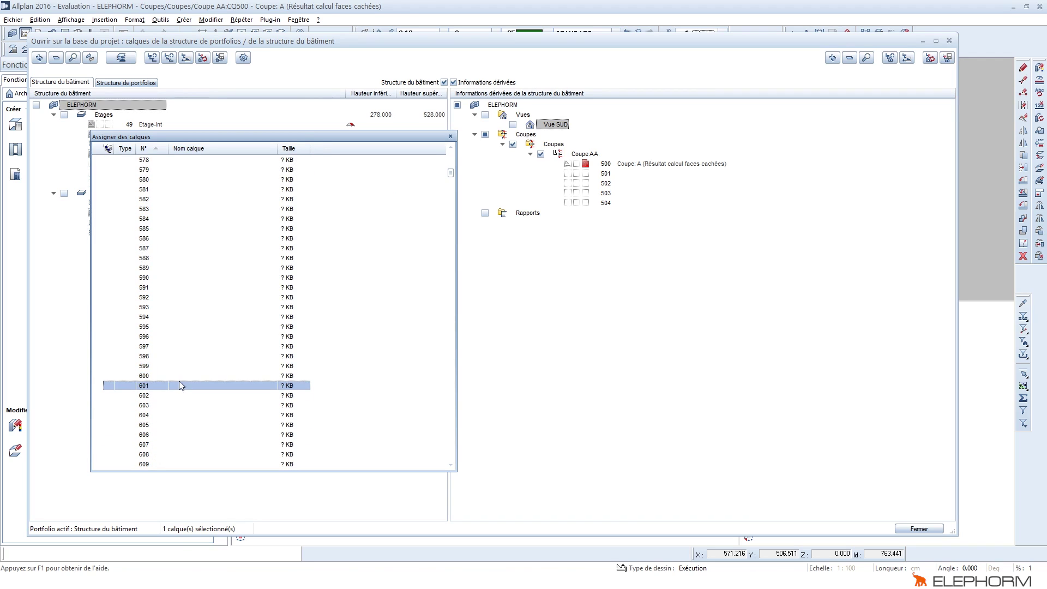
left_click(179, 375)
left_click(178, 413, "shift")
left_click_drag(177, 412, 561, 134)
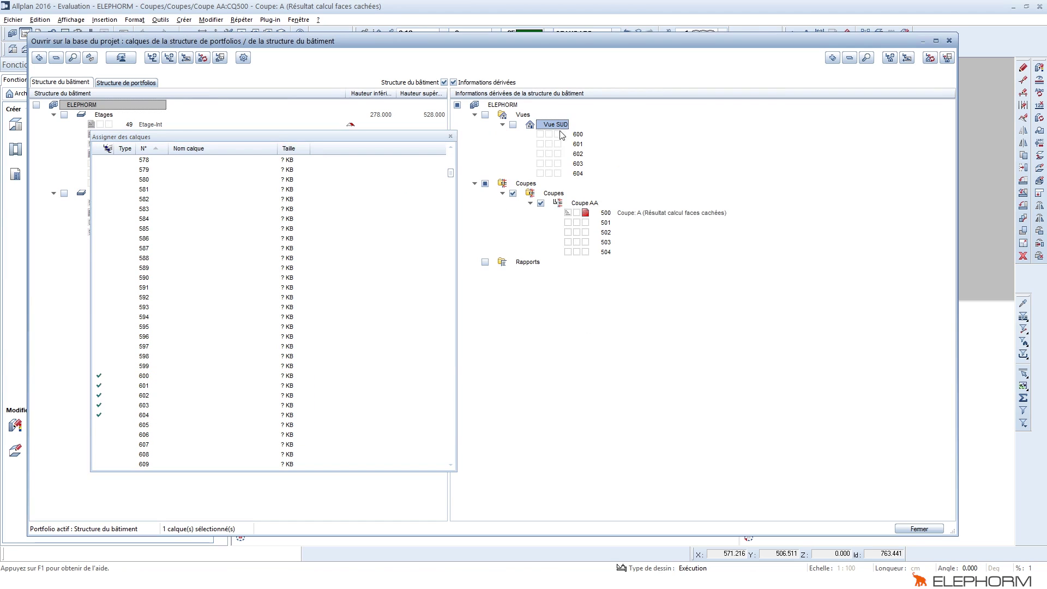
Choose Etage-Int, Etage-Ext, Couverture, RDC-Ext and RDC-Int as the source drawing files for view 600.
right_click(579, 136)
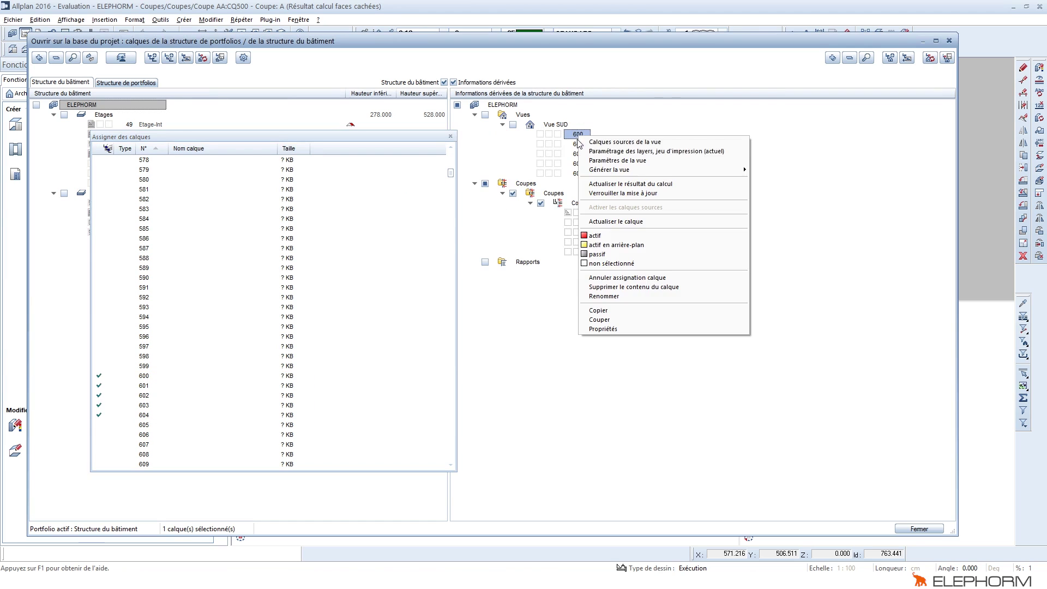
left_click(604, 142)
left_click(305, 126)
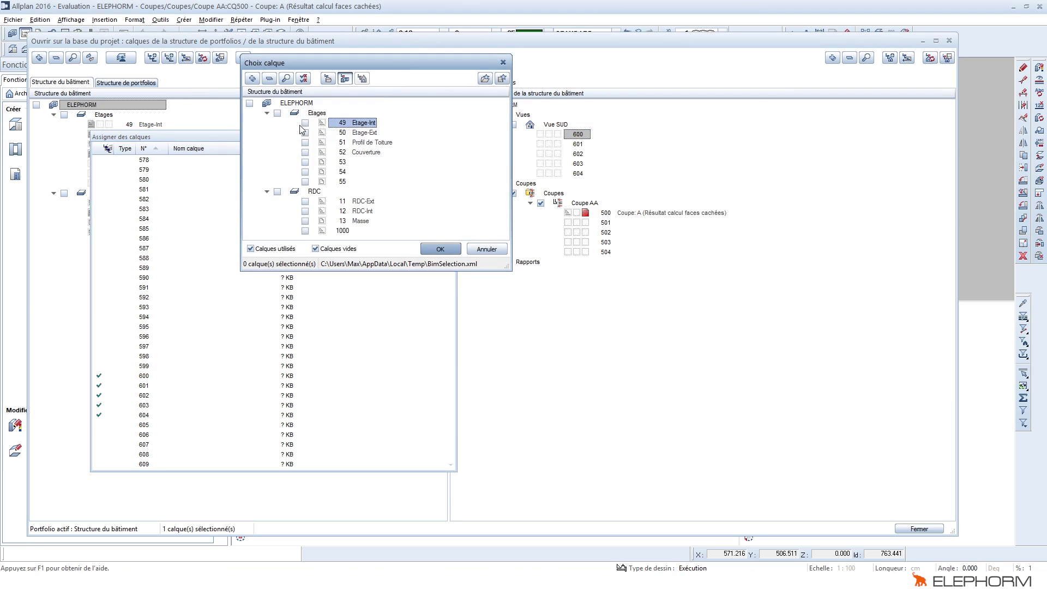
left_click(305, 123)
left_click(305, 133)
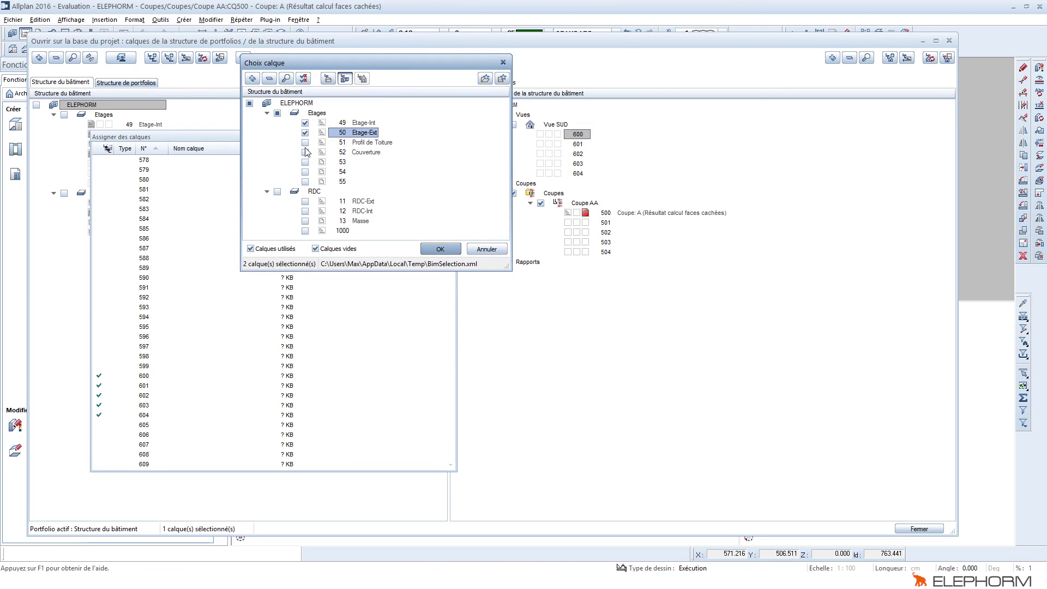
left_click(305, 153)
left_click(304, 201)
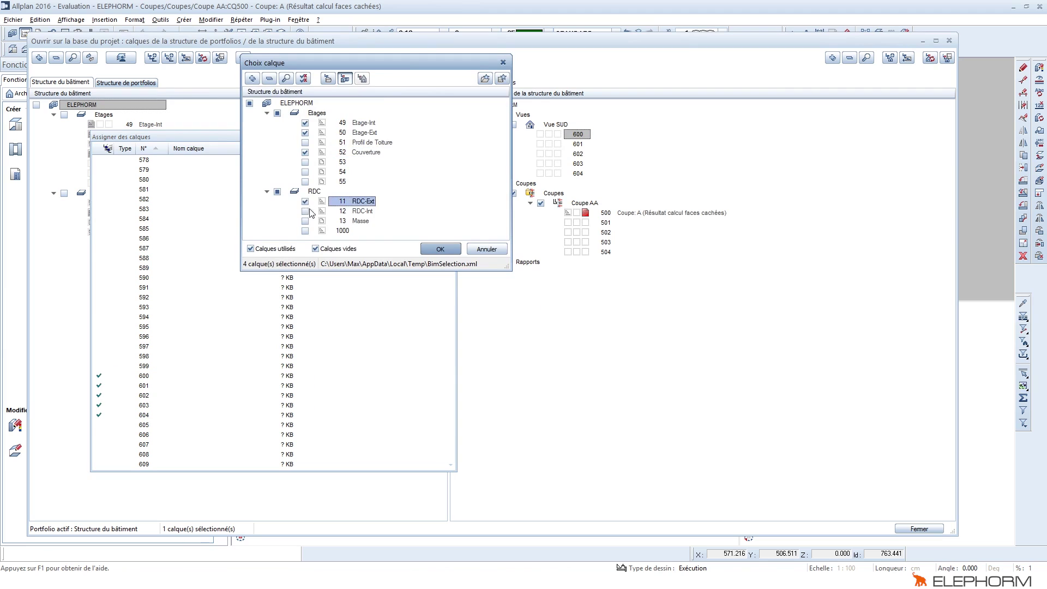
left_click(309, 211)
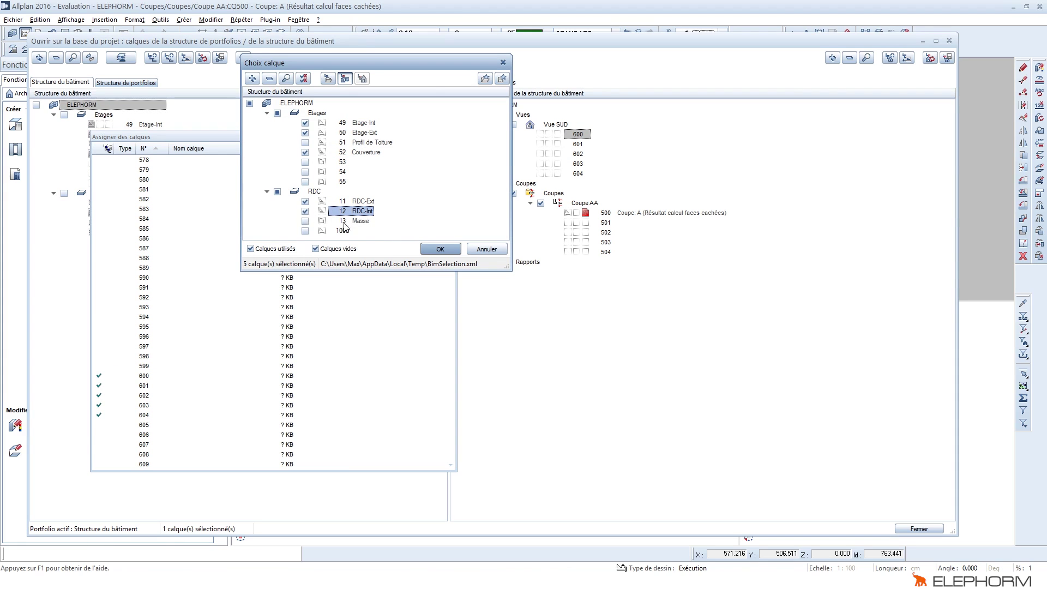
left_click(440, 249)
Configure view 600's hidden-face parameters with image-textured surfaces, light and shadows enabled, and hidden edges turned off.
right_click(618, 140)
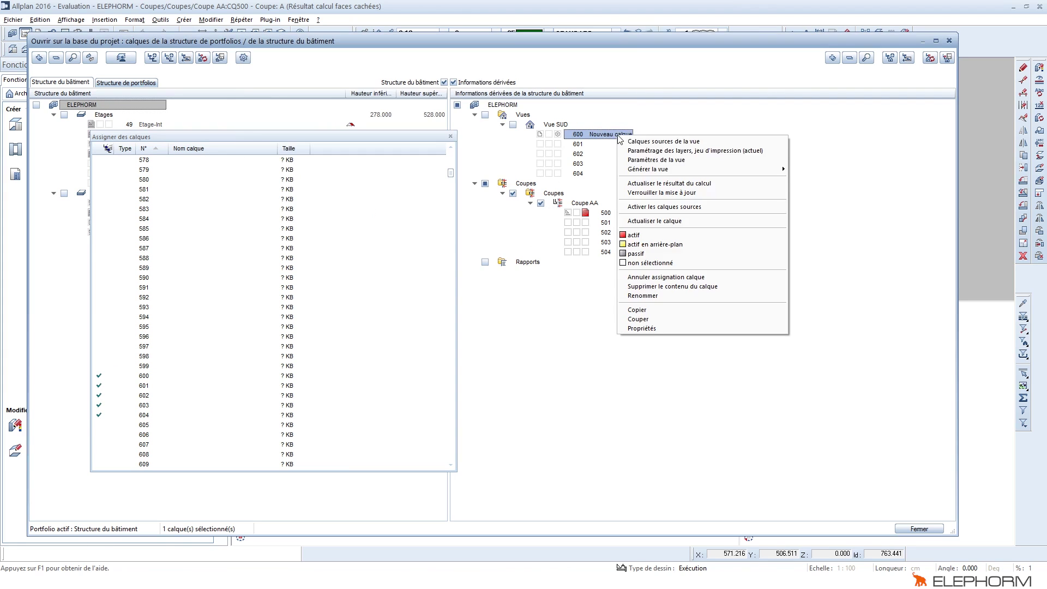
left_click(647, 160)
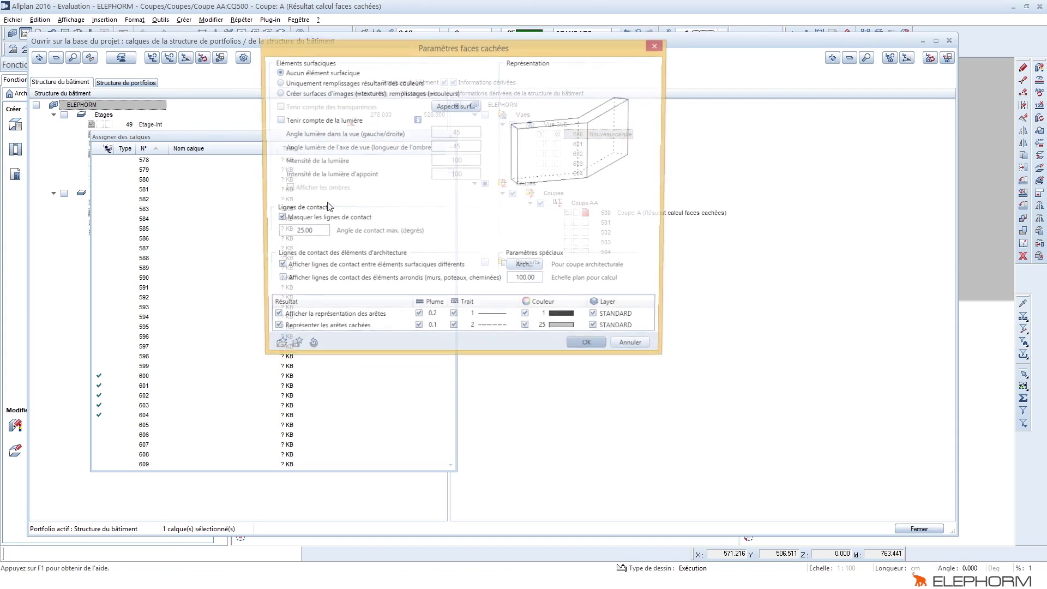
left_click_drag(435, 51, 434, 73)
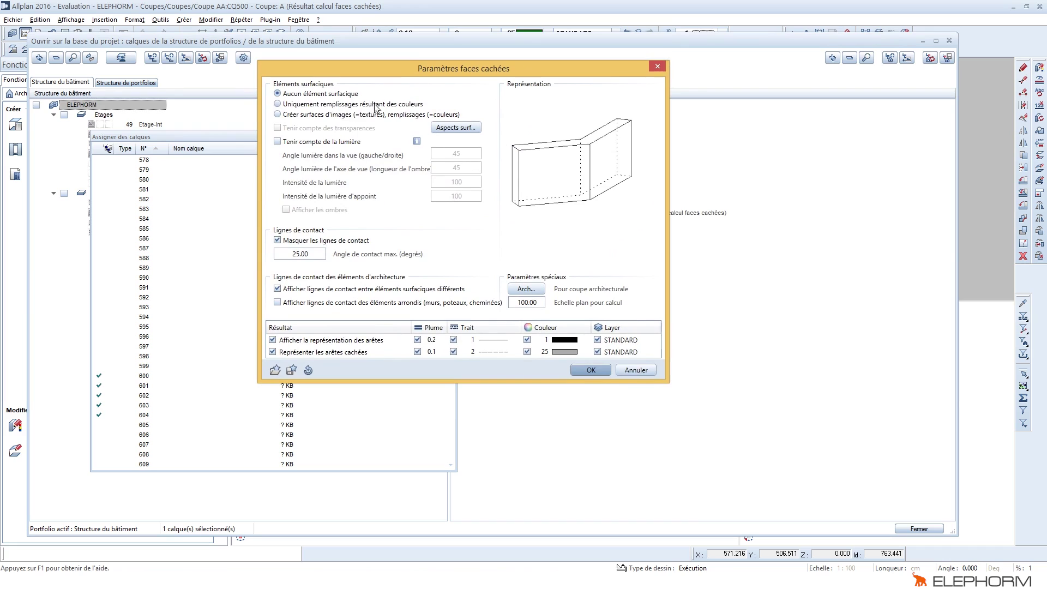
left_click(339, 116)
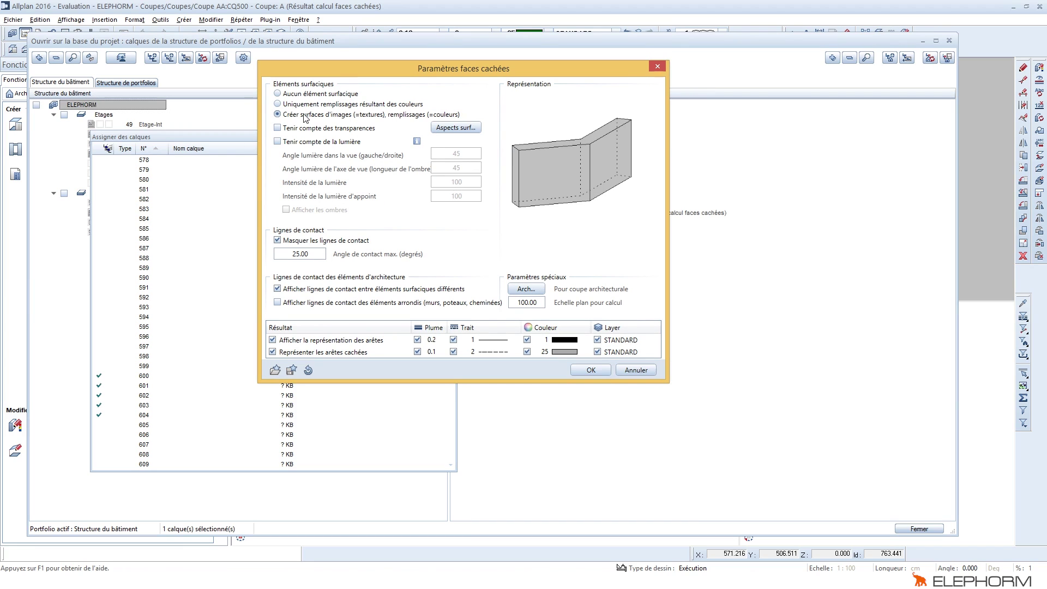
left_click(307, 143)
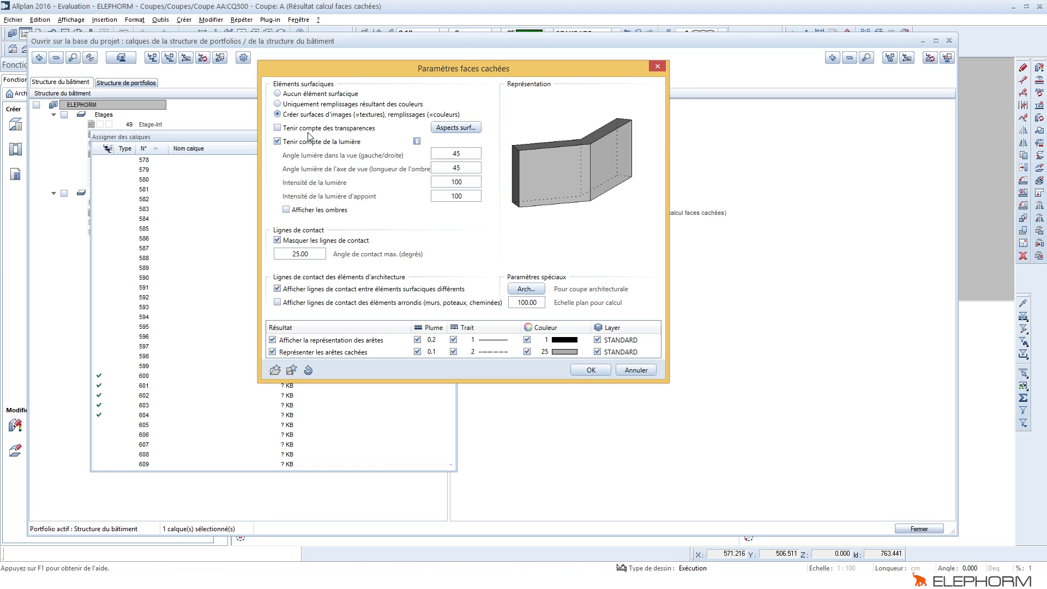
left_click(286, 210)
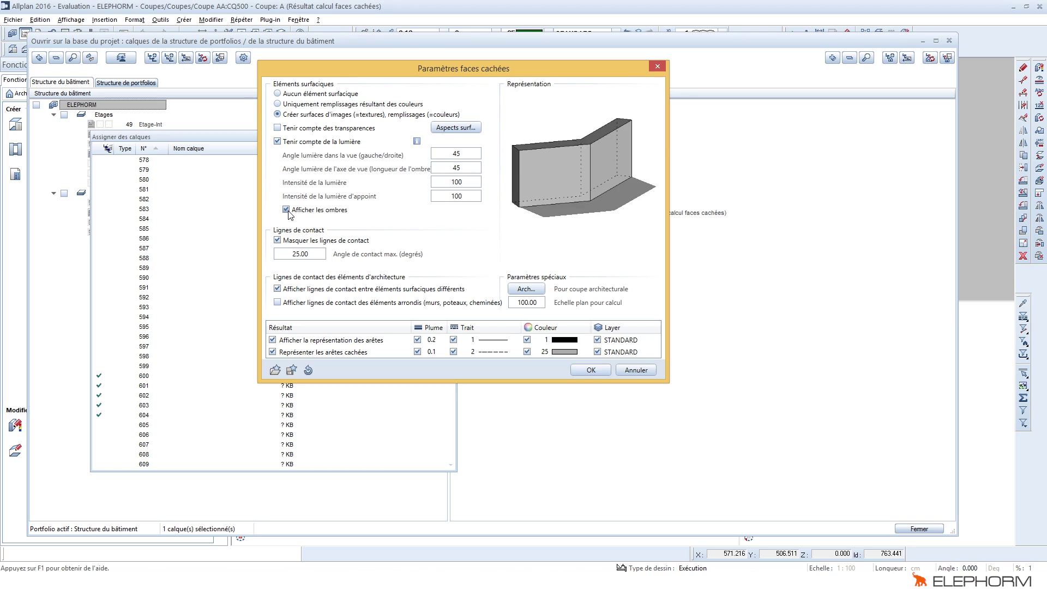
left_click(273, 352)
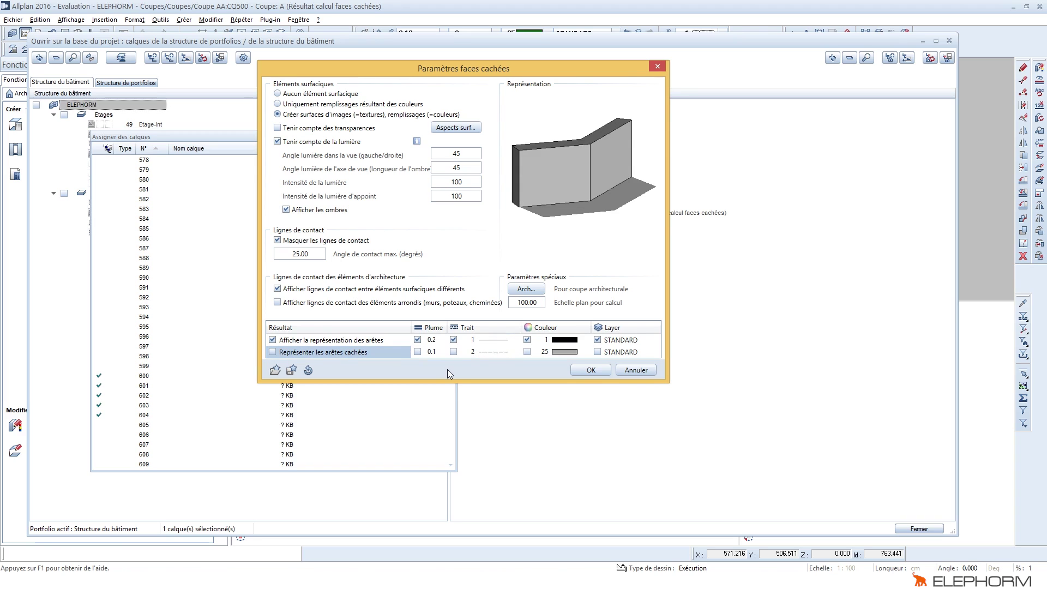
left_click(584, 369)
Generate the front, south view in drawing file 600 and open that drawing file.
right_click(606, 135)
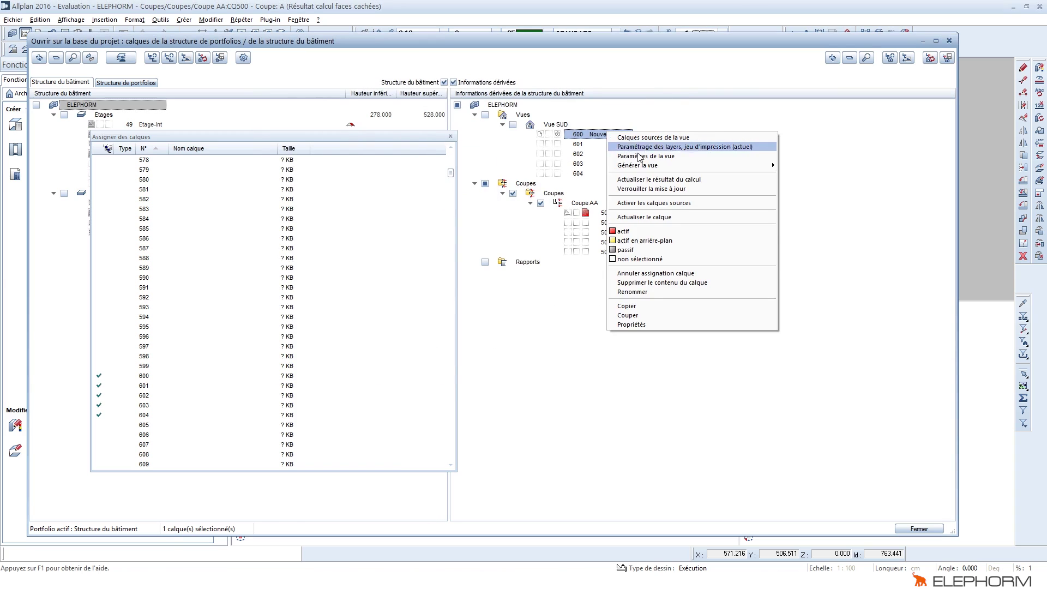
mouse_move(643, 166)
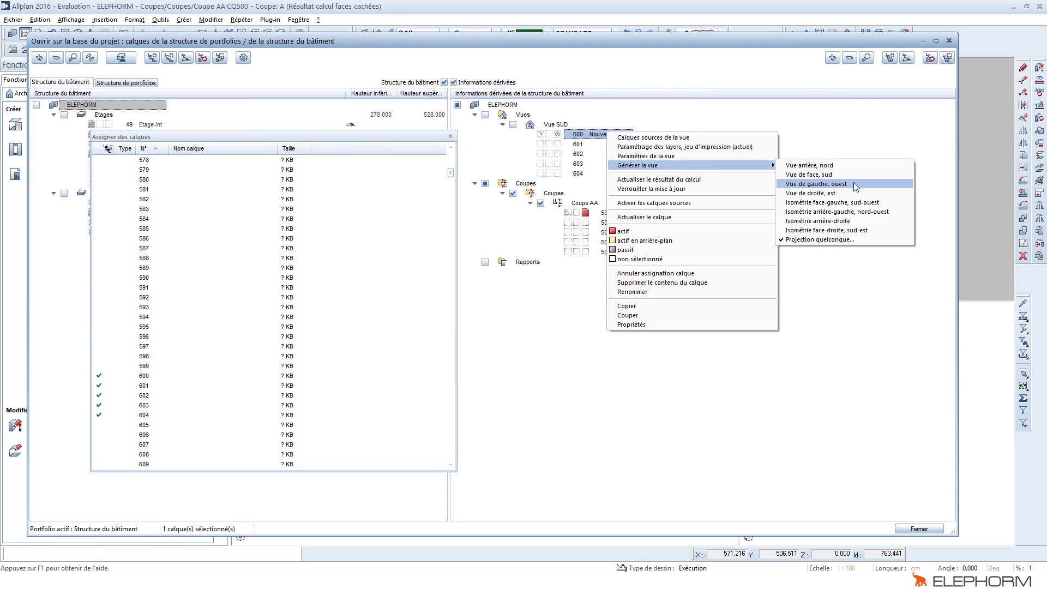
left_click(852, 175)
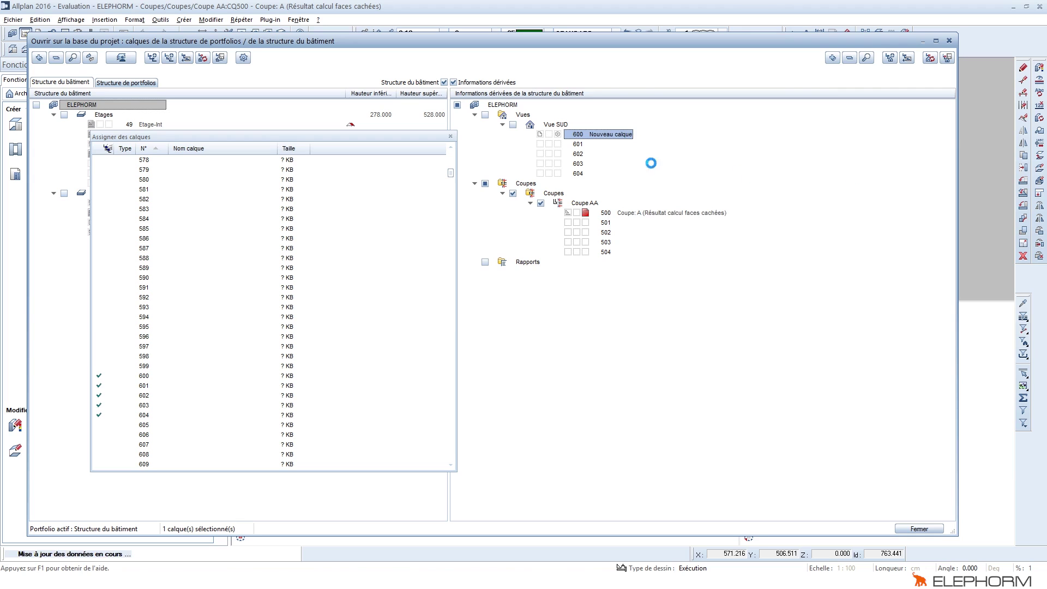
double_click(630, 135)
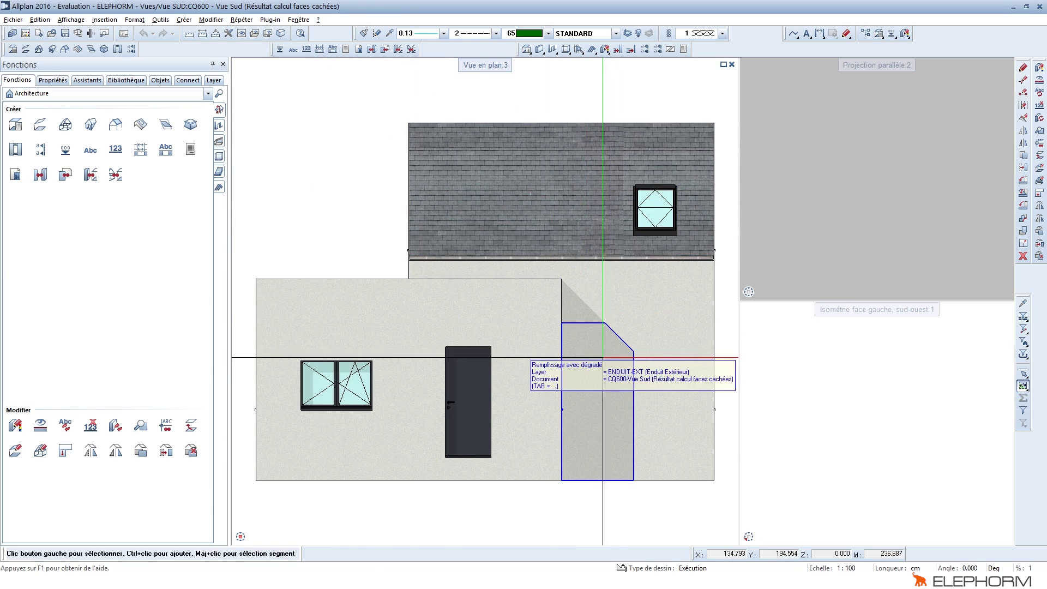
scroll(603, 358, "down", 3)
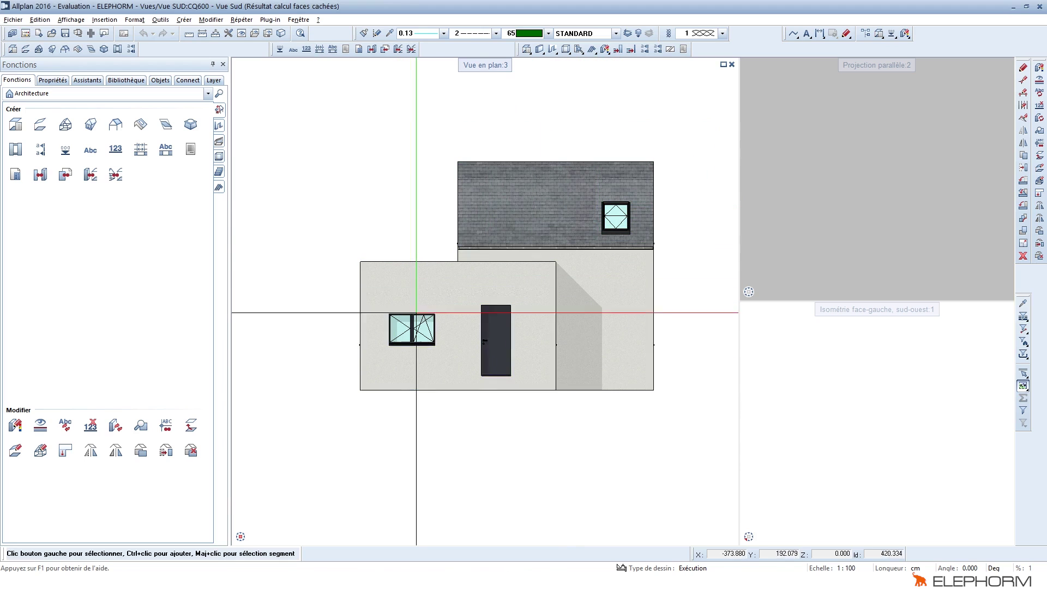
middle_click_drag(629, 294, 603, 312)
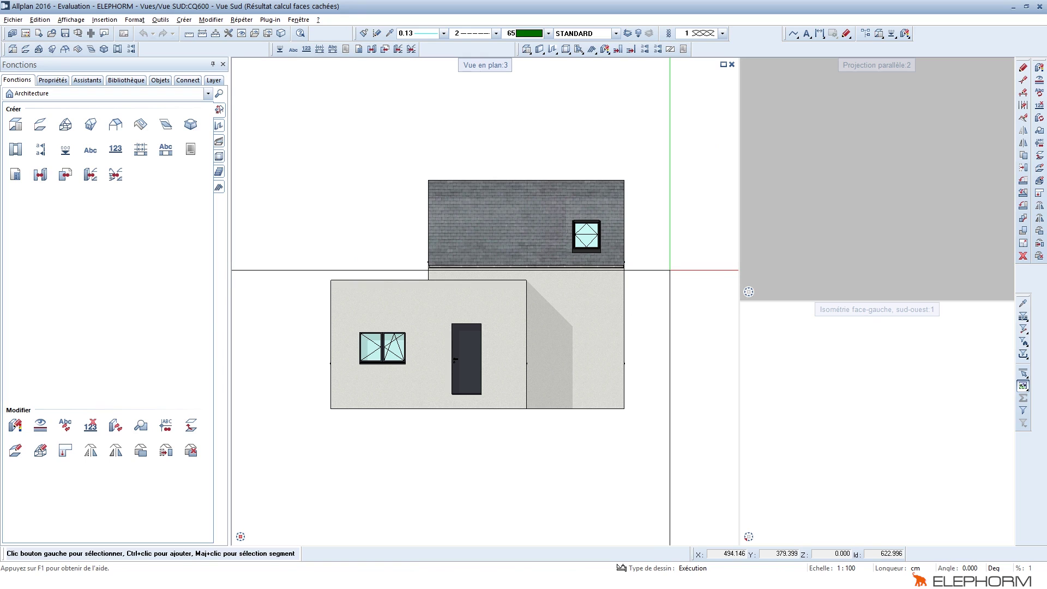
Make drawing file 601 active with the south view in drawing file 600 as a passive background.
double_click(666, 270)
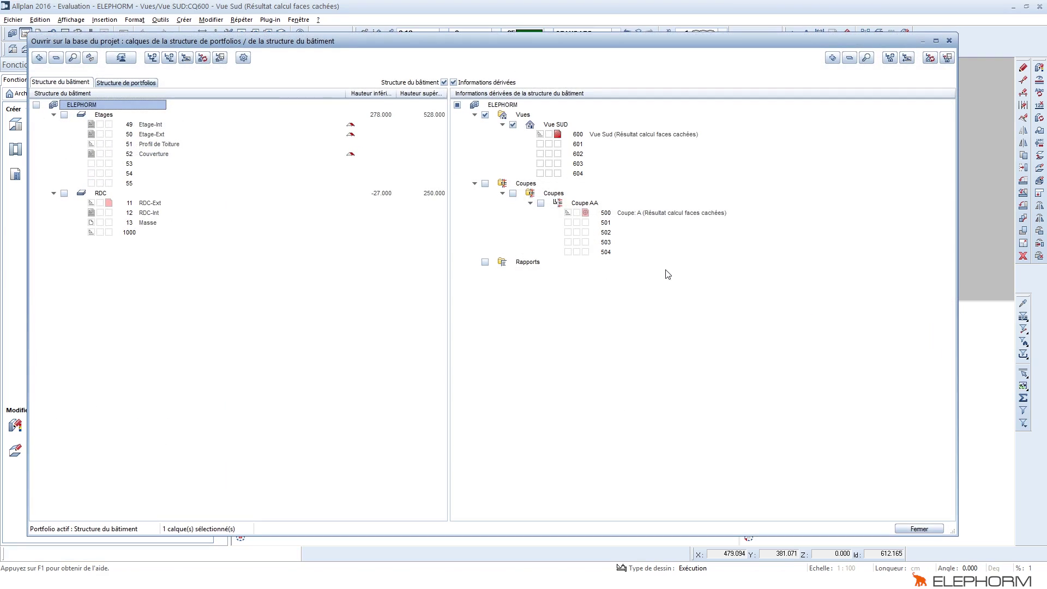
left_click(611, 145)
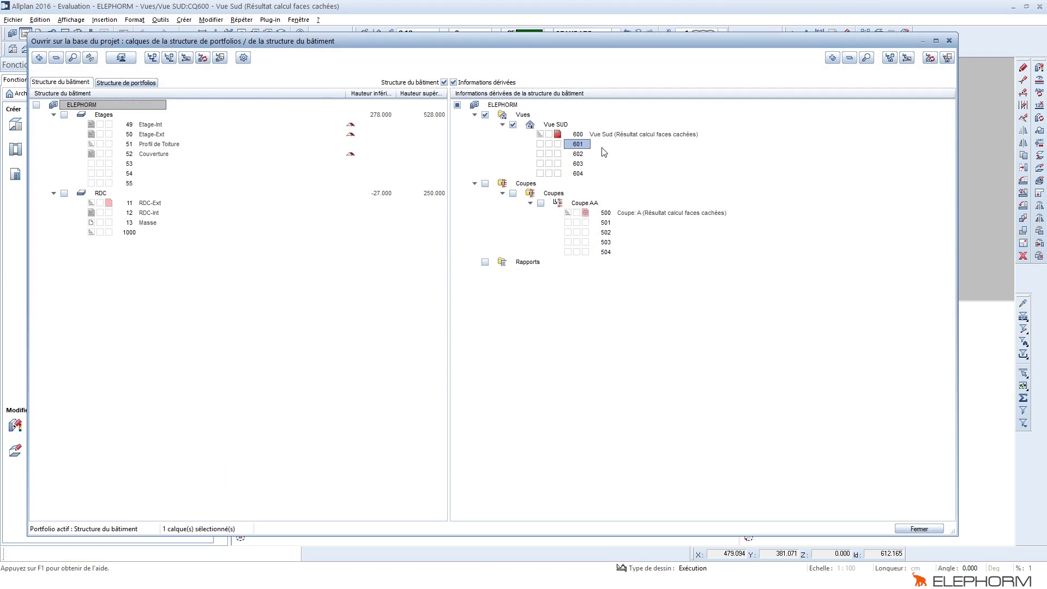
left_click(540, 134)
left_click(927, 527)
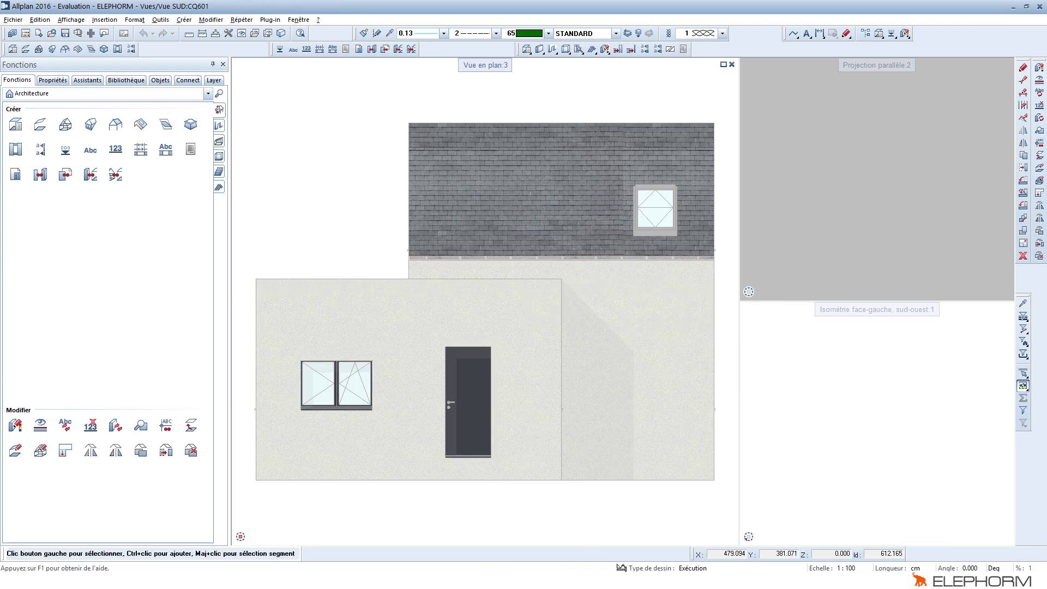
middle_click_drag(288, 108, 293, 128)
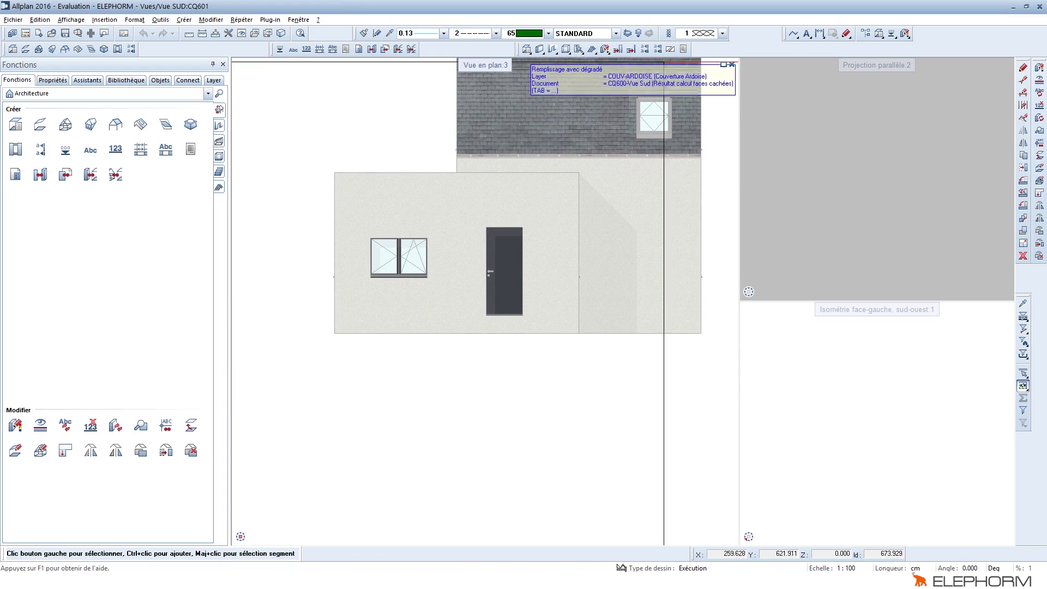
Draw a closed rectangular polyline about 1130 by 115 cm across the facade's base, with its upper edge level with the door's bottom.
left_click(794, 35)
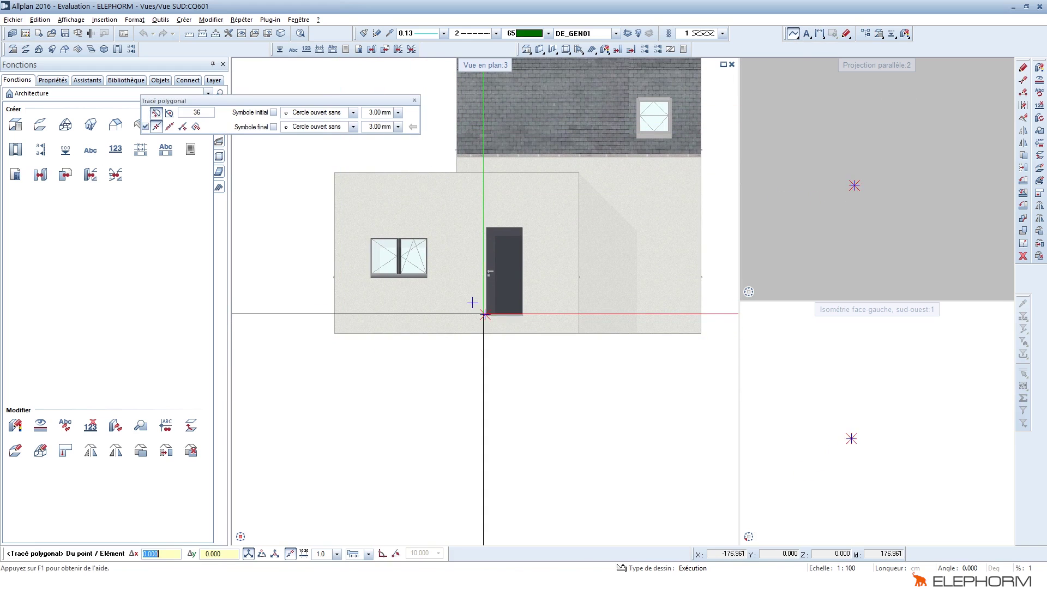
left_click(276, 314)
middle_click_drag(653, 325, 596, 330)
left_click(681, 320)
scroll(608, 369, "down", 1)
scroll(608, 369, "down", 1)
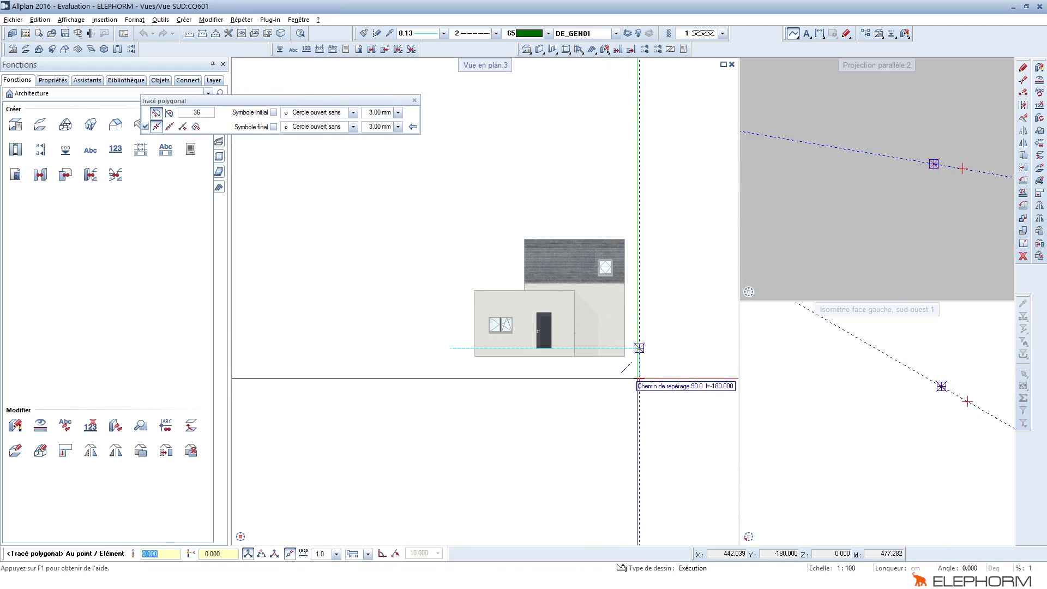
left_click(639, 368)
left_click(451, 367)
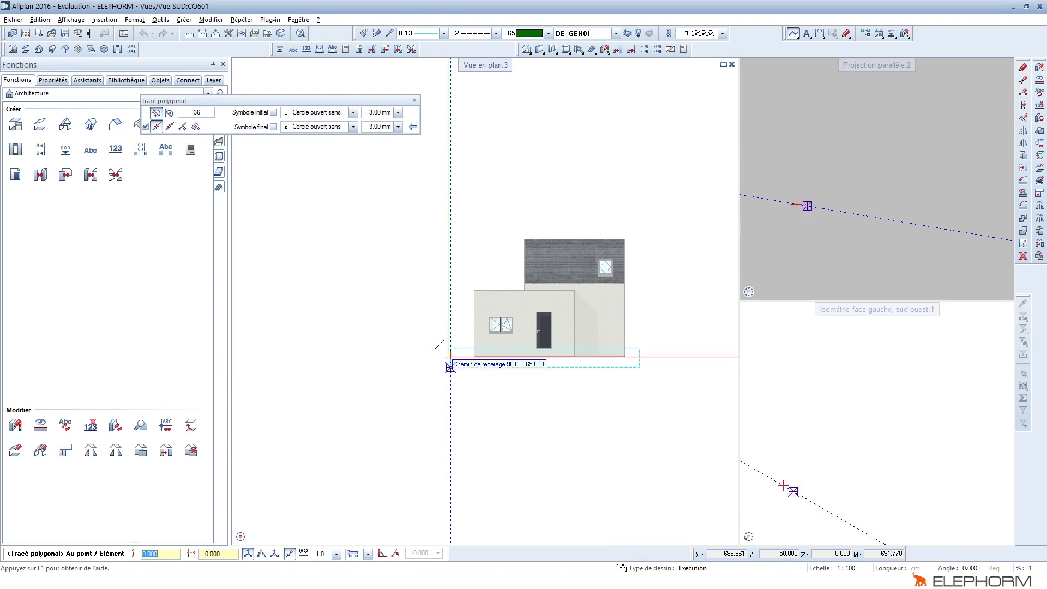
left_click(450, 348)
scroll(523, 366, "up", 5)
key("Escape")
middle_click_drag(359, 281, 405, 304)
scroll(405, 298, "down", 1)
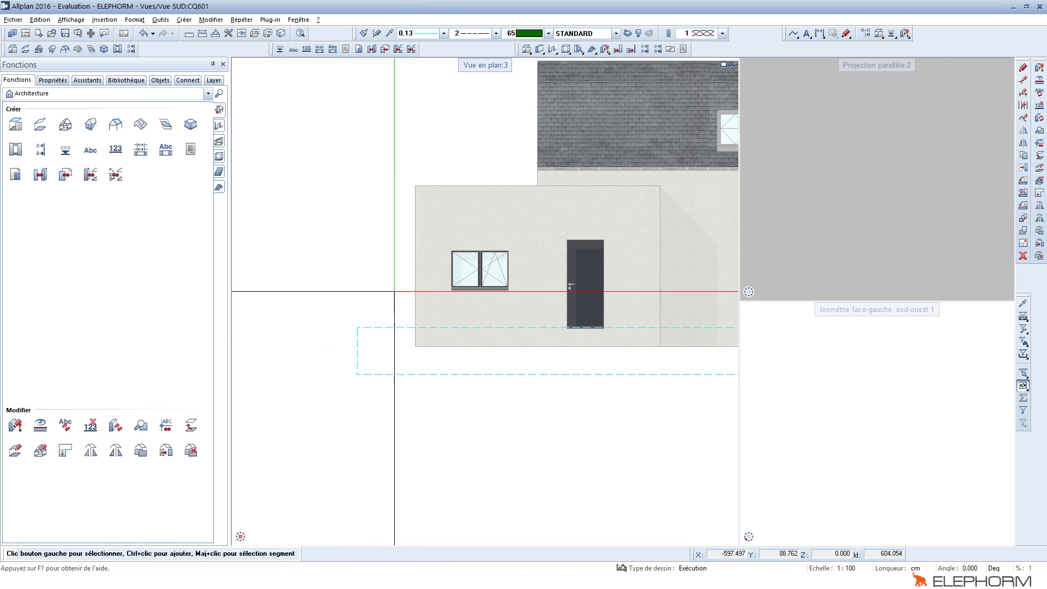
Insert the 2D elevation tree ARBRE FEUILLU 2 from the default library's outdoor deciduous trees at ground level, just right of the house.
left_click(126, 81)
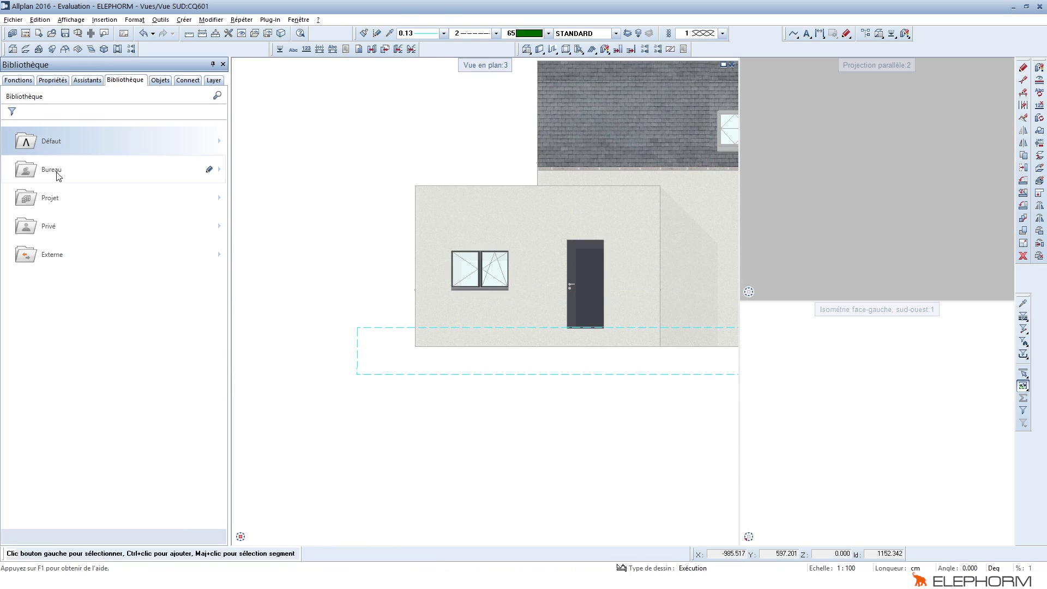
left_click(63, 143)
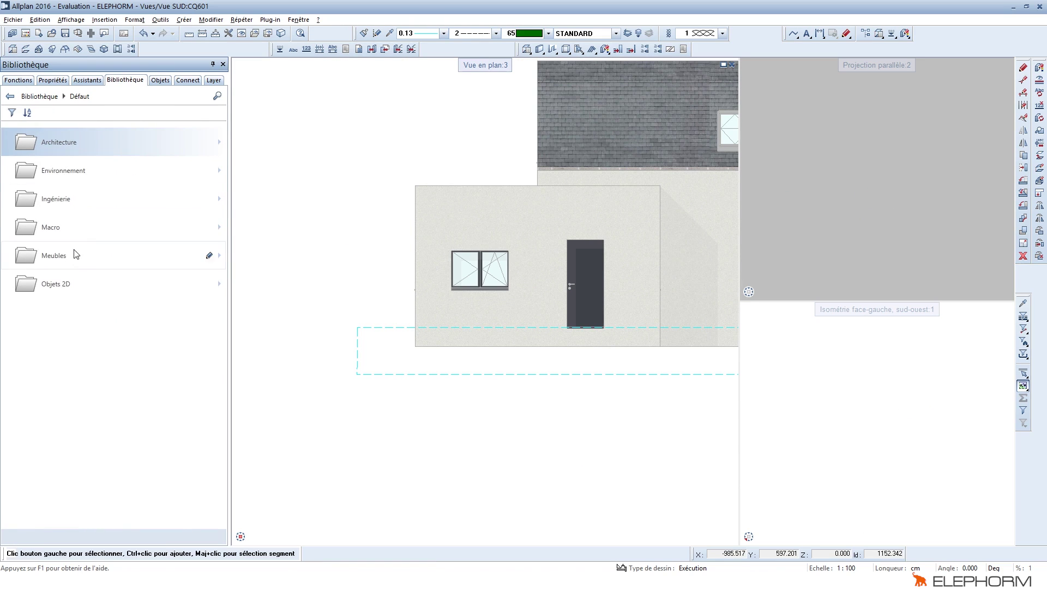
left_click(64, 285)
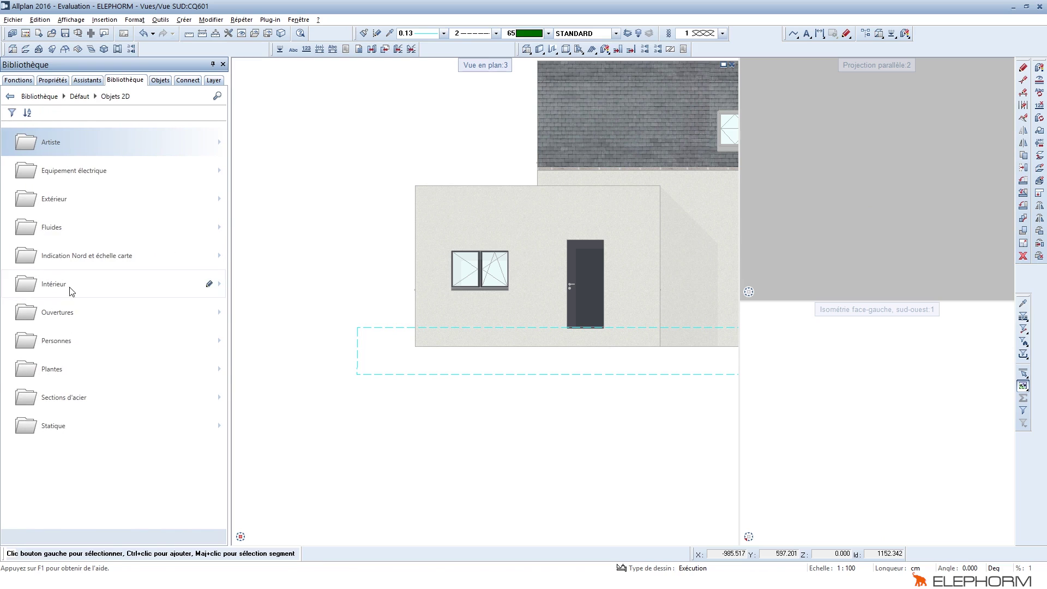
left_click(62, 204)
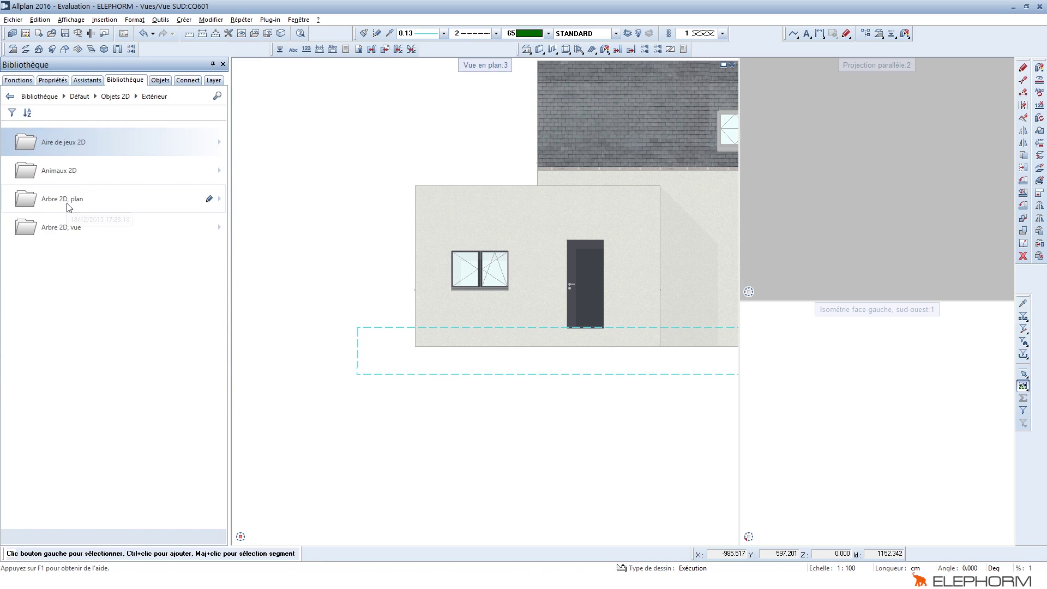
left_click(70, 228)
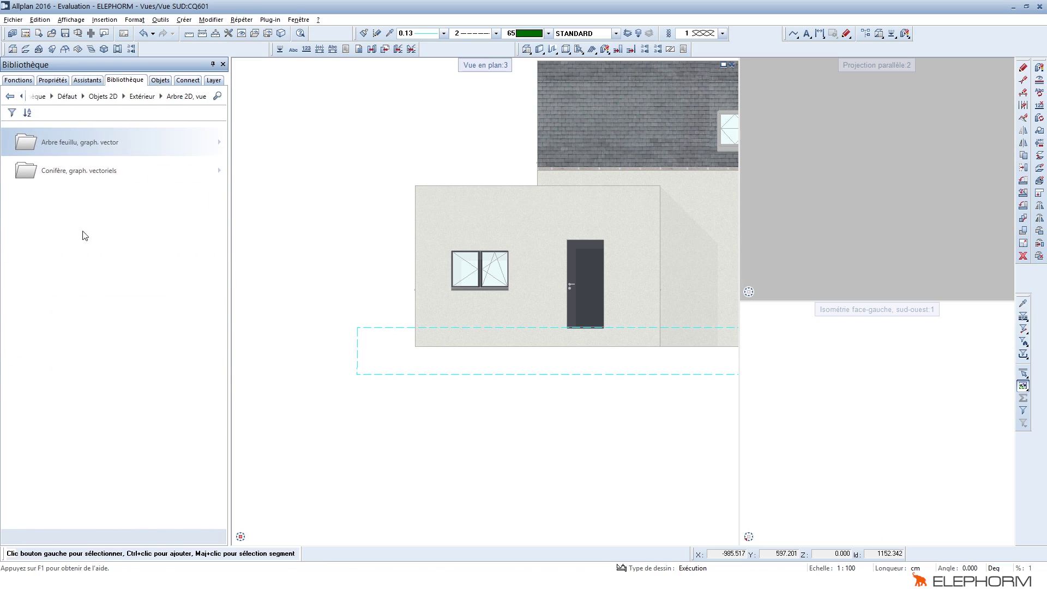
left_click(77, 153)
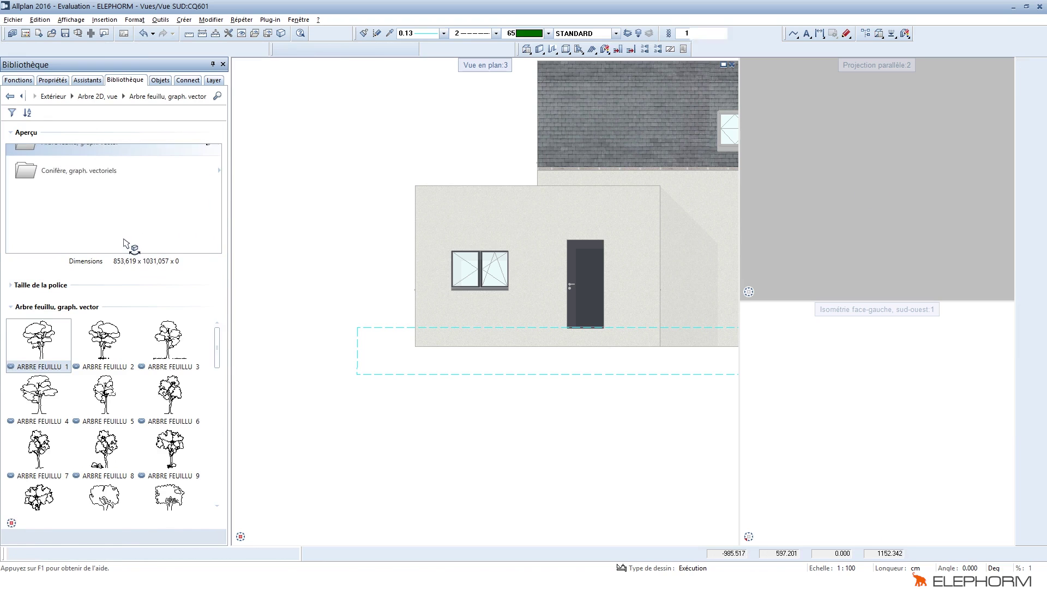
left_click(92, 355)
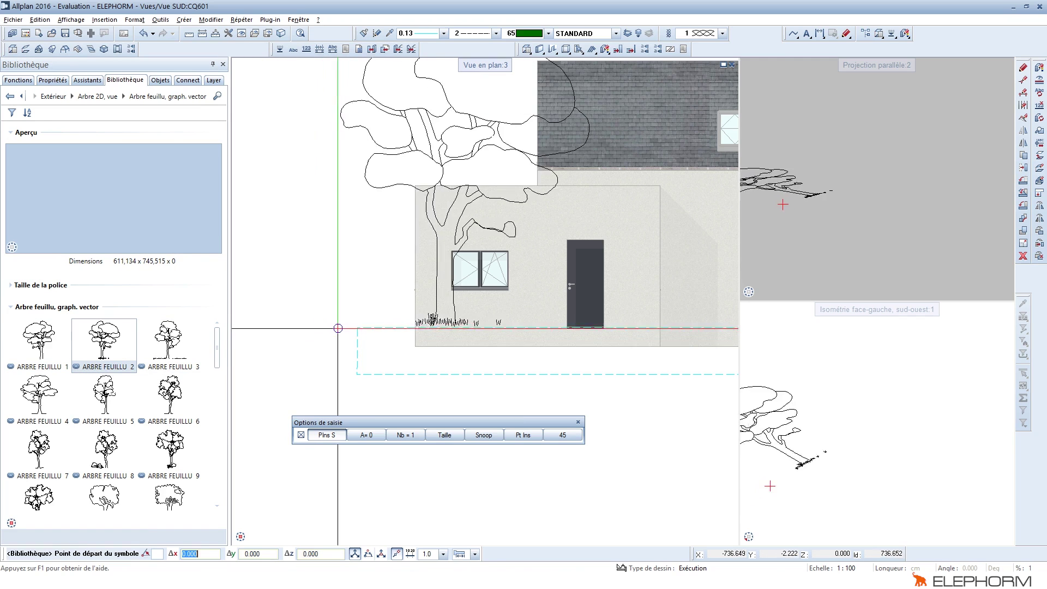
scroll(405, 329, "down", 3)
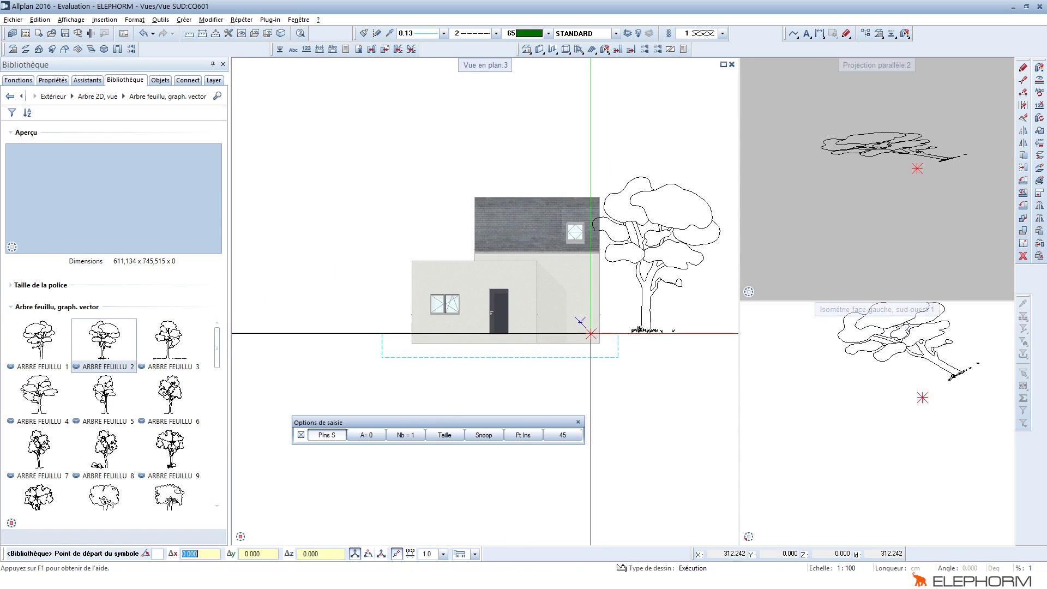
left_click(598, 344)
key("Escape")
Stretch the right end of the dashed ground rectangle horizontally so it extends beyond the tree trunk.
scroll(726, 386, "up", 2)
left_click(1023, 81)
left_click_drag(545, 291, 571, 355)
left_click(571, 355)
left_click(553, 311)
left_click(687, 311)
key("Escape")
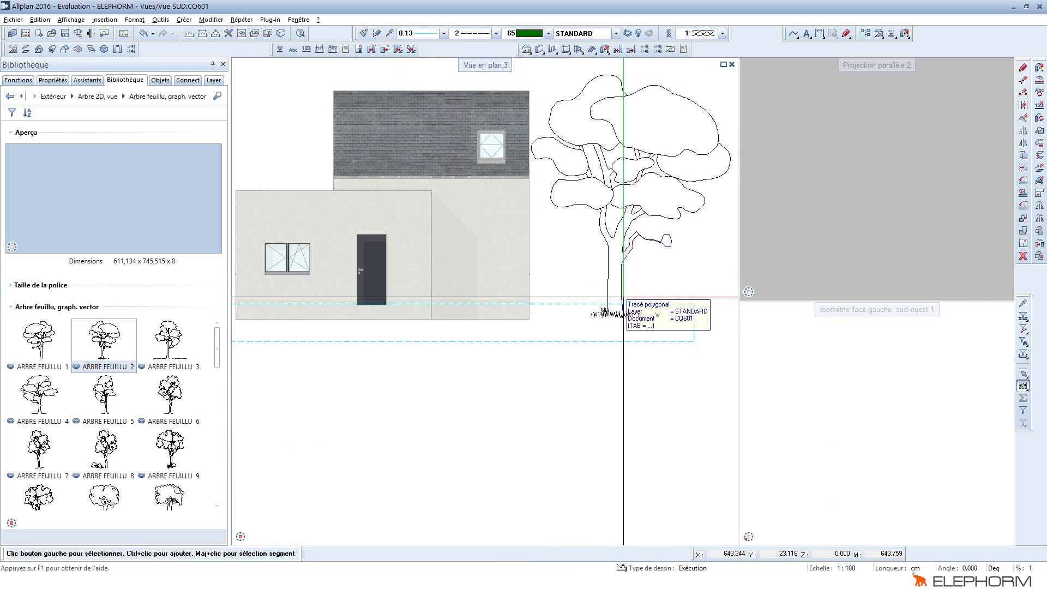
scroll(624, 298, "down", 2)
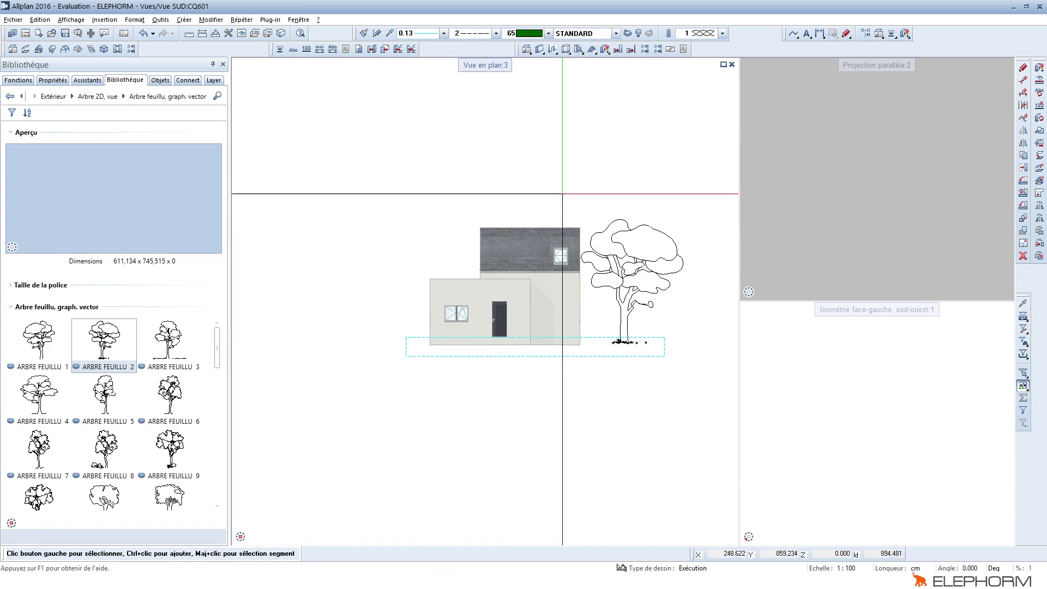